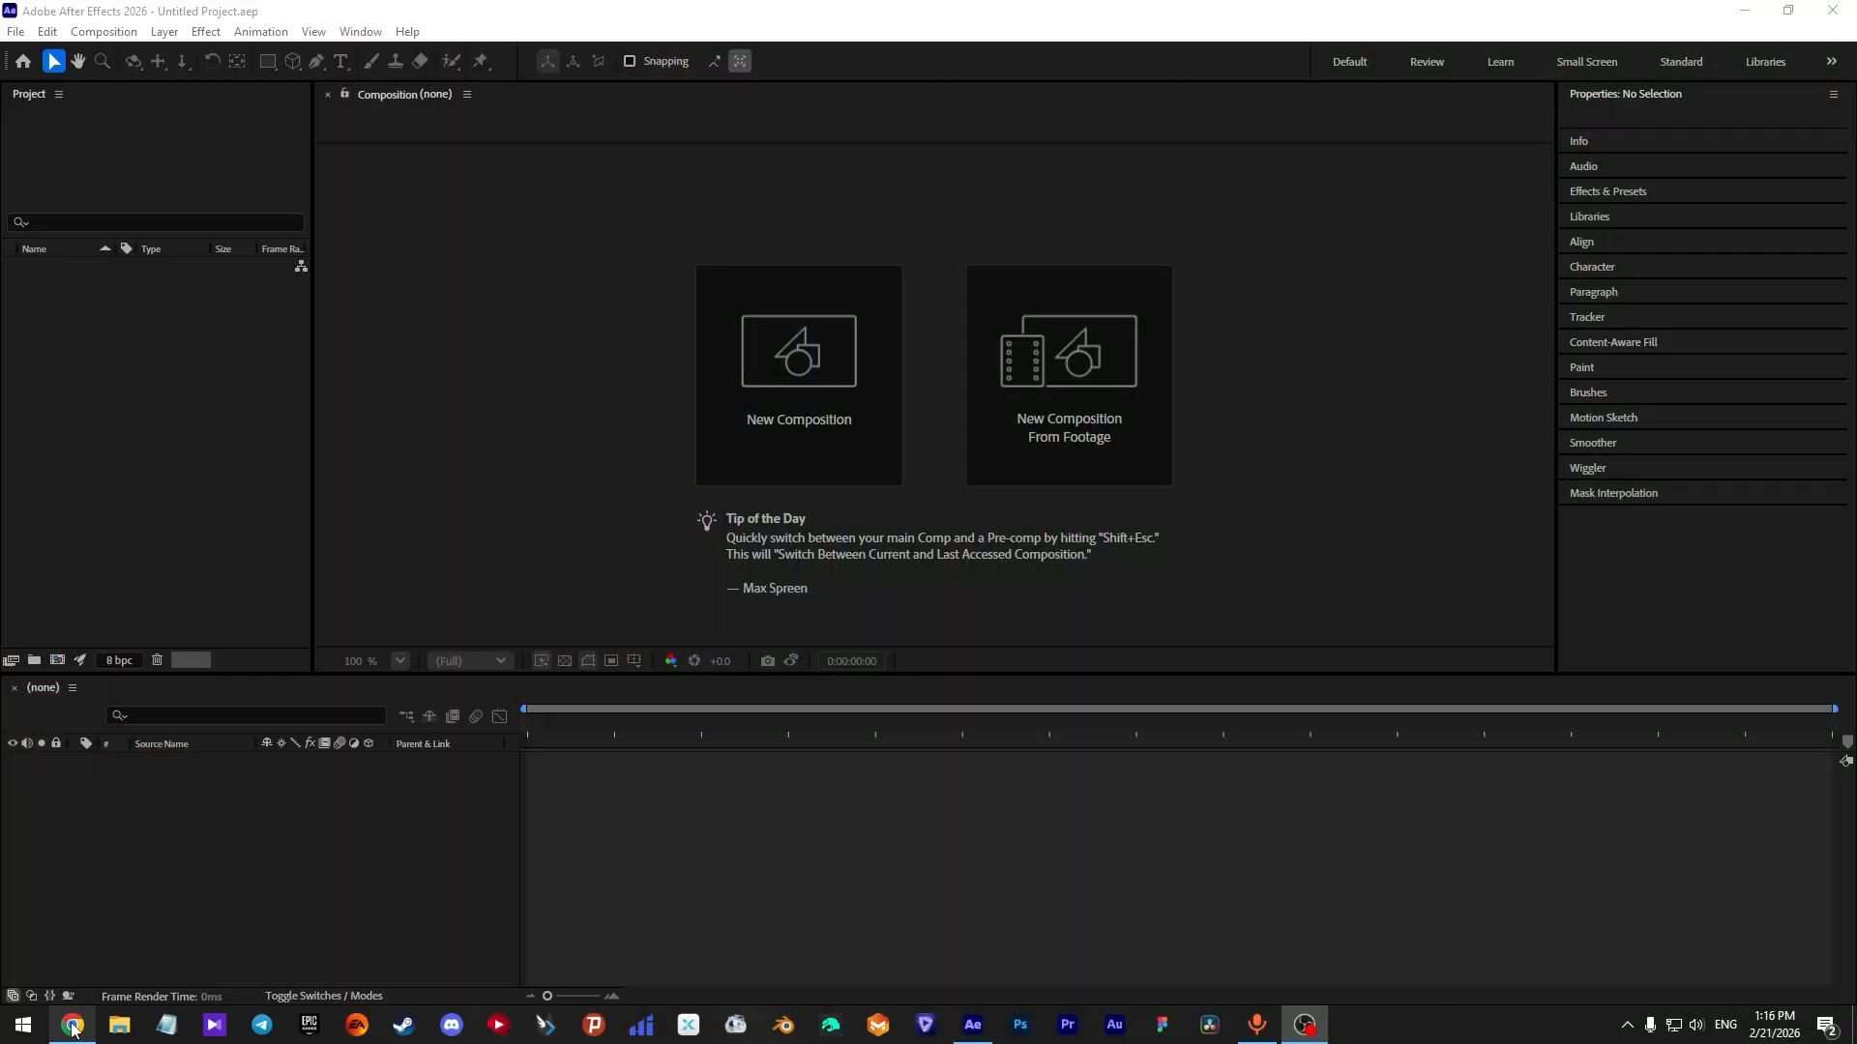
Step: Switch to Chrome and go to the address of the timoff.store scene pack site
click(74, 1027)
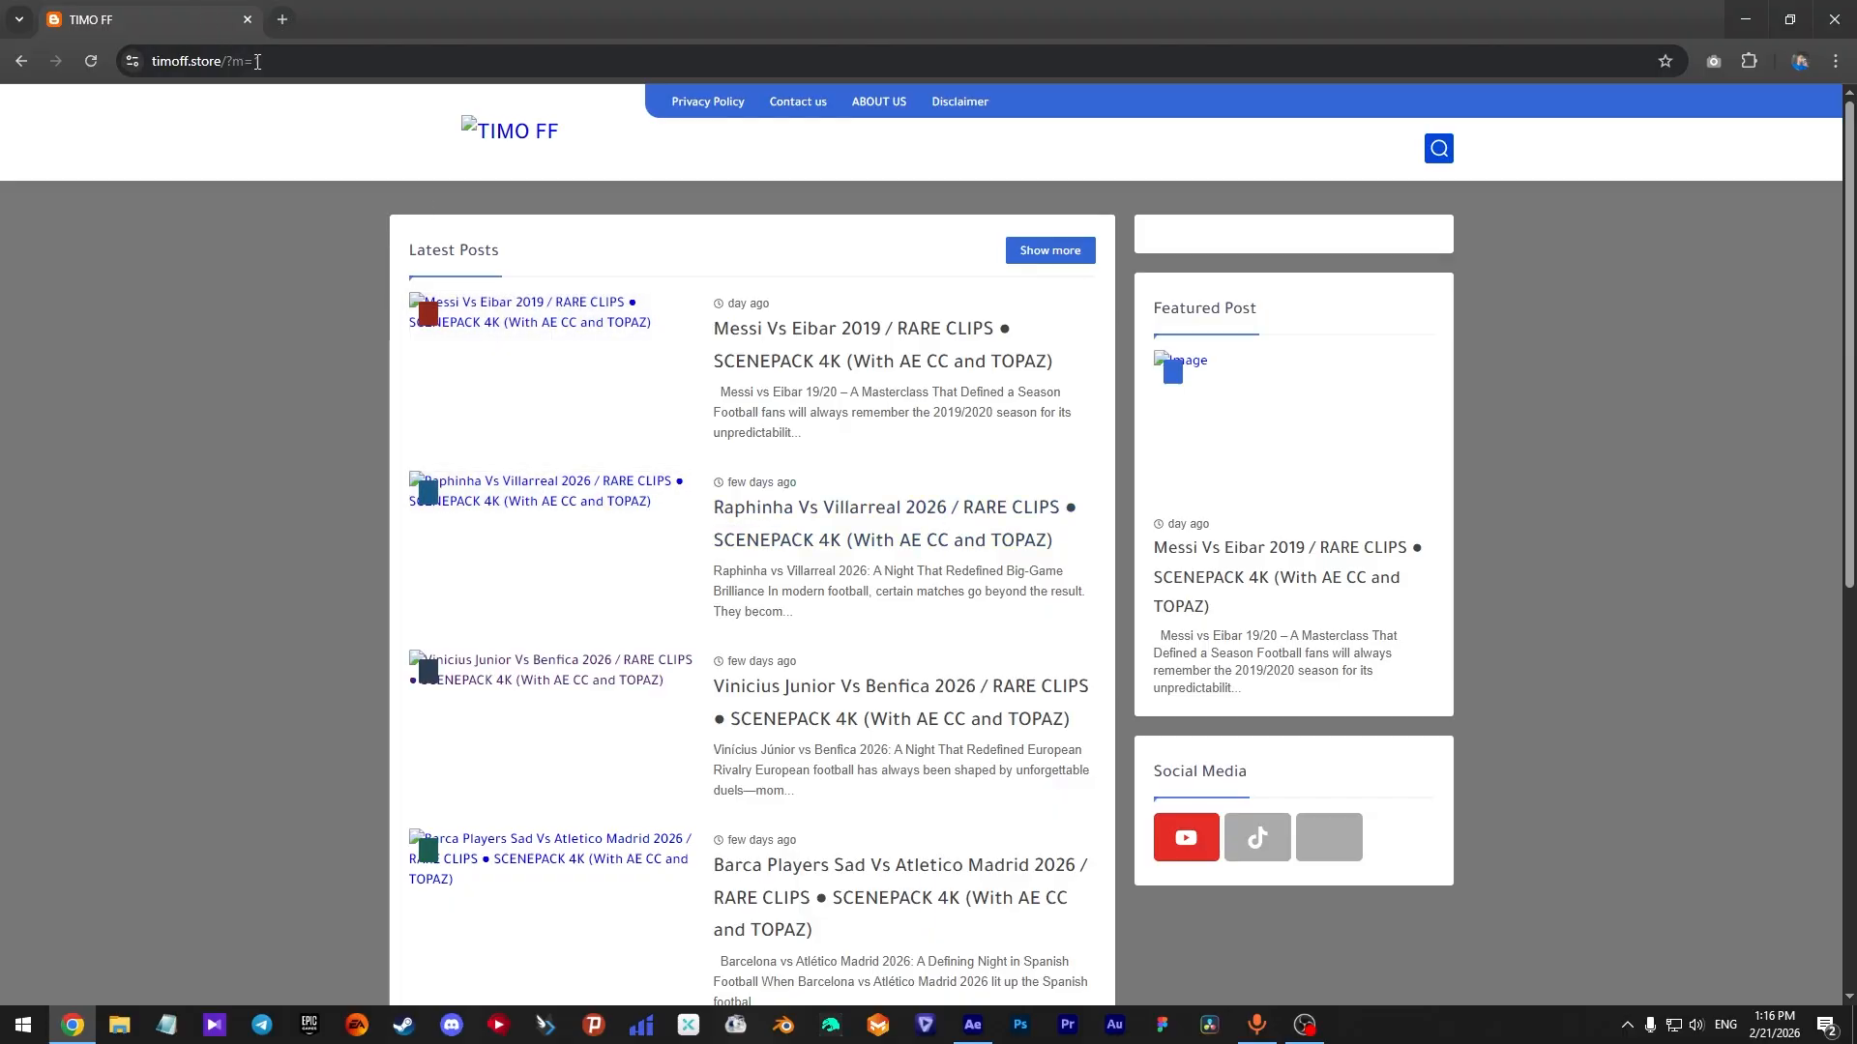
click(249, 61)
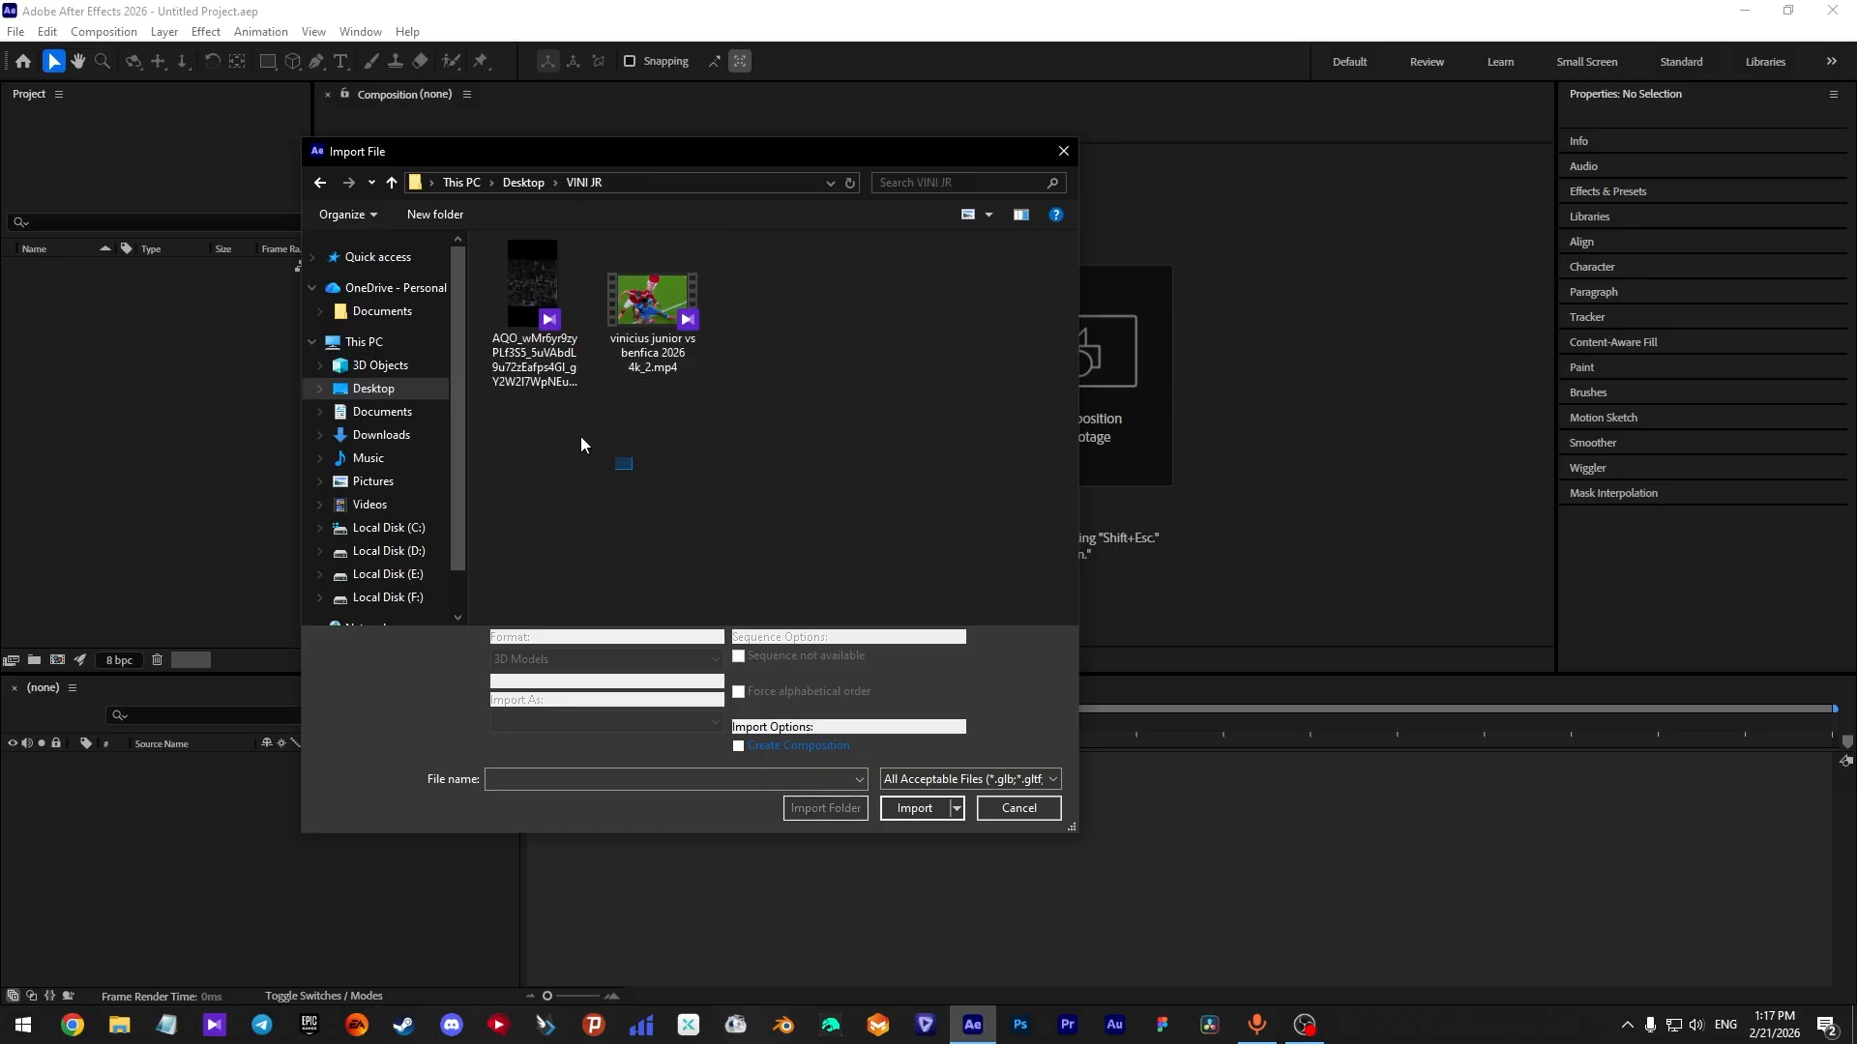
Step: Import both MP4 files from the VINI JR folder and start a new composition
key(ctrl+a)
click(913, 807)
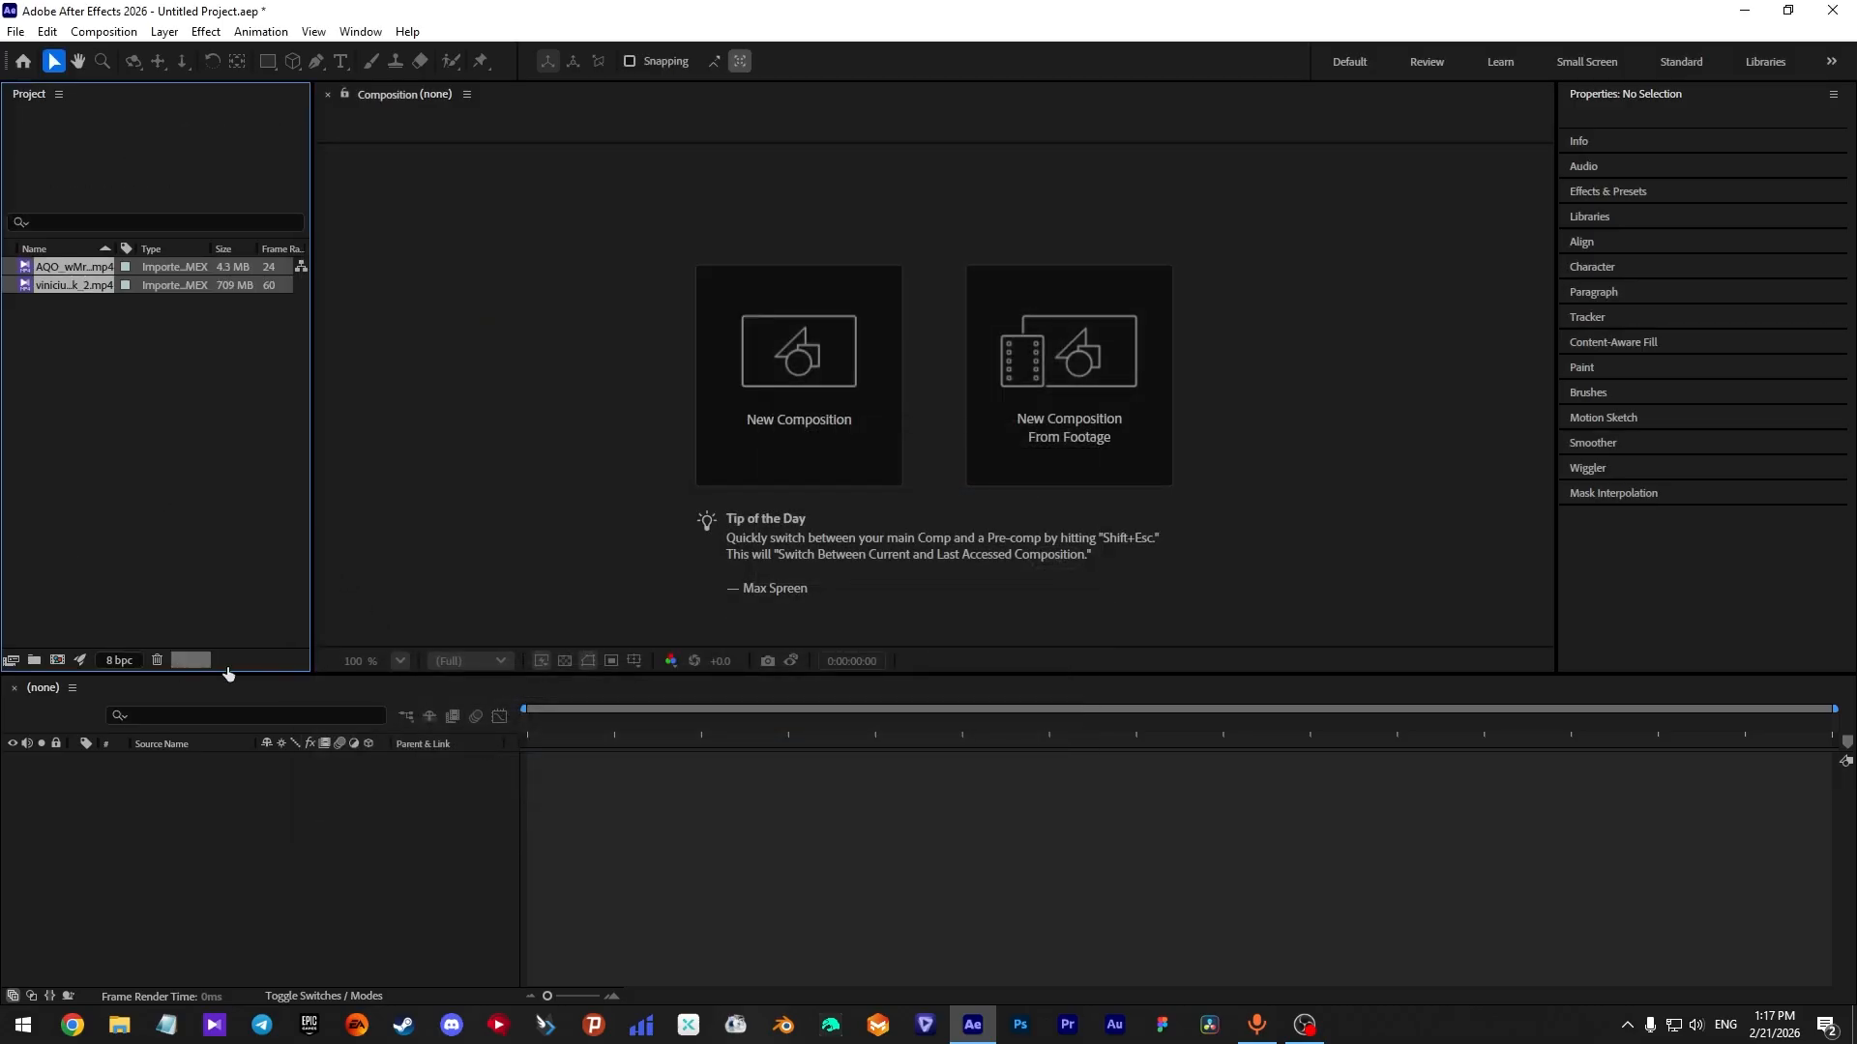
click(729, 390)
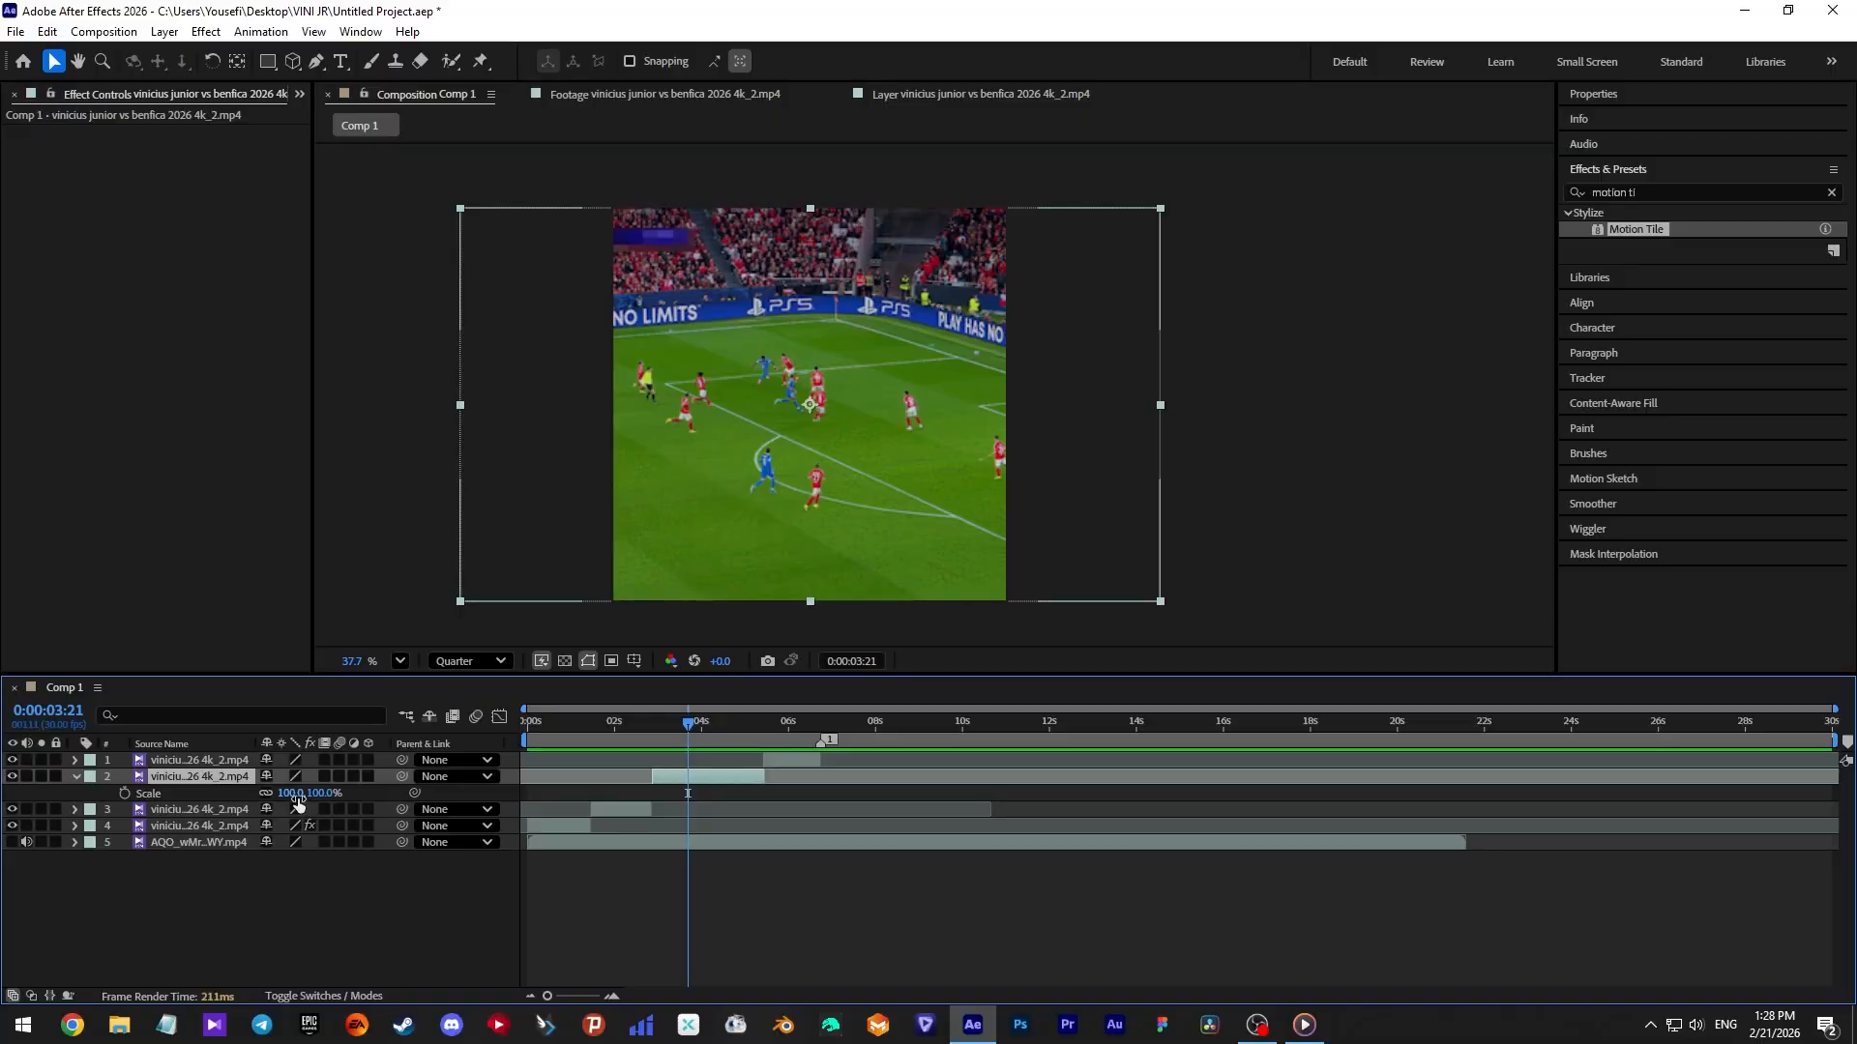
Step: Scale up the clip on layer 2 and reposition it so the players fill the square frame
drag(353, 802, 392, 802)
drag(808, 437, 881, 498)
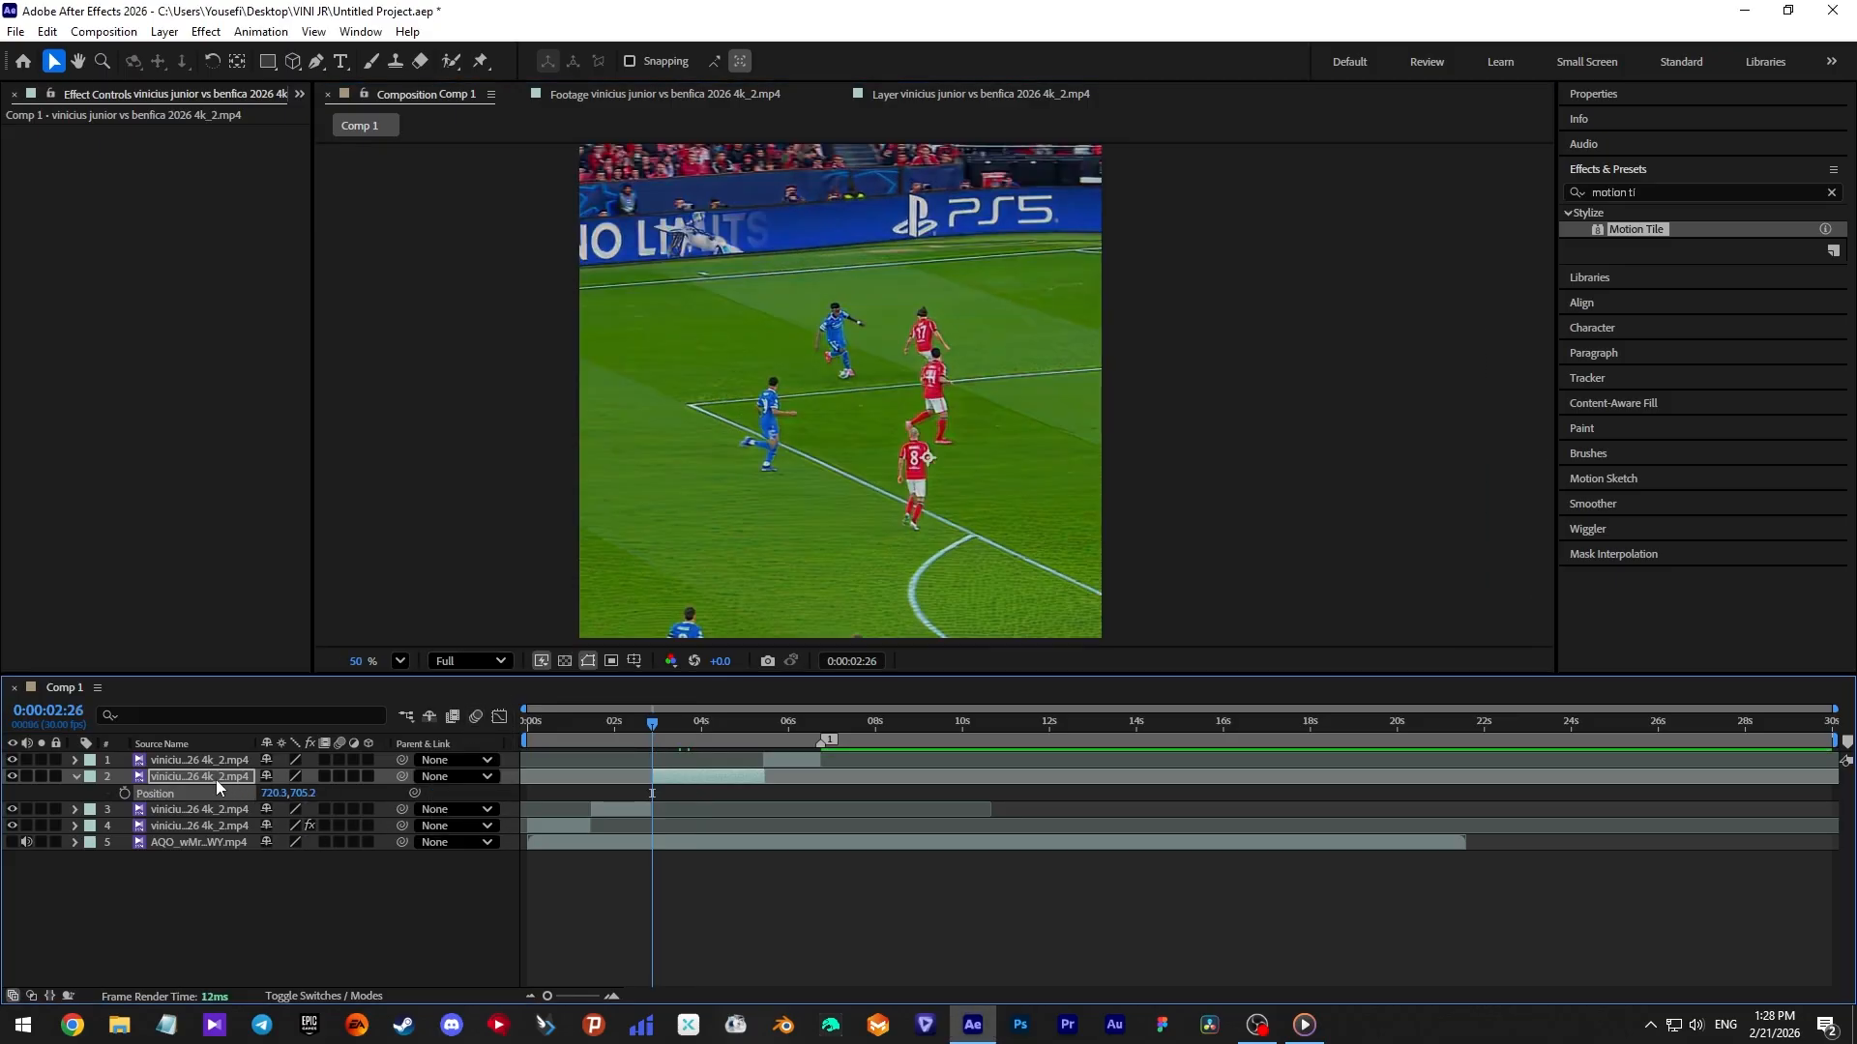
Step: Enable motion blur on layer 2 and keyframe its position to follow the play up to the clip's end
click(339, 777)
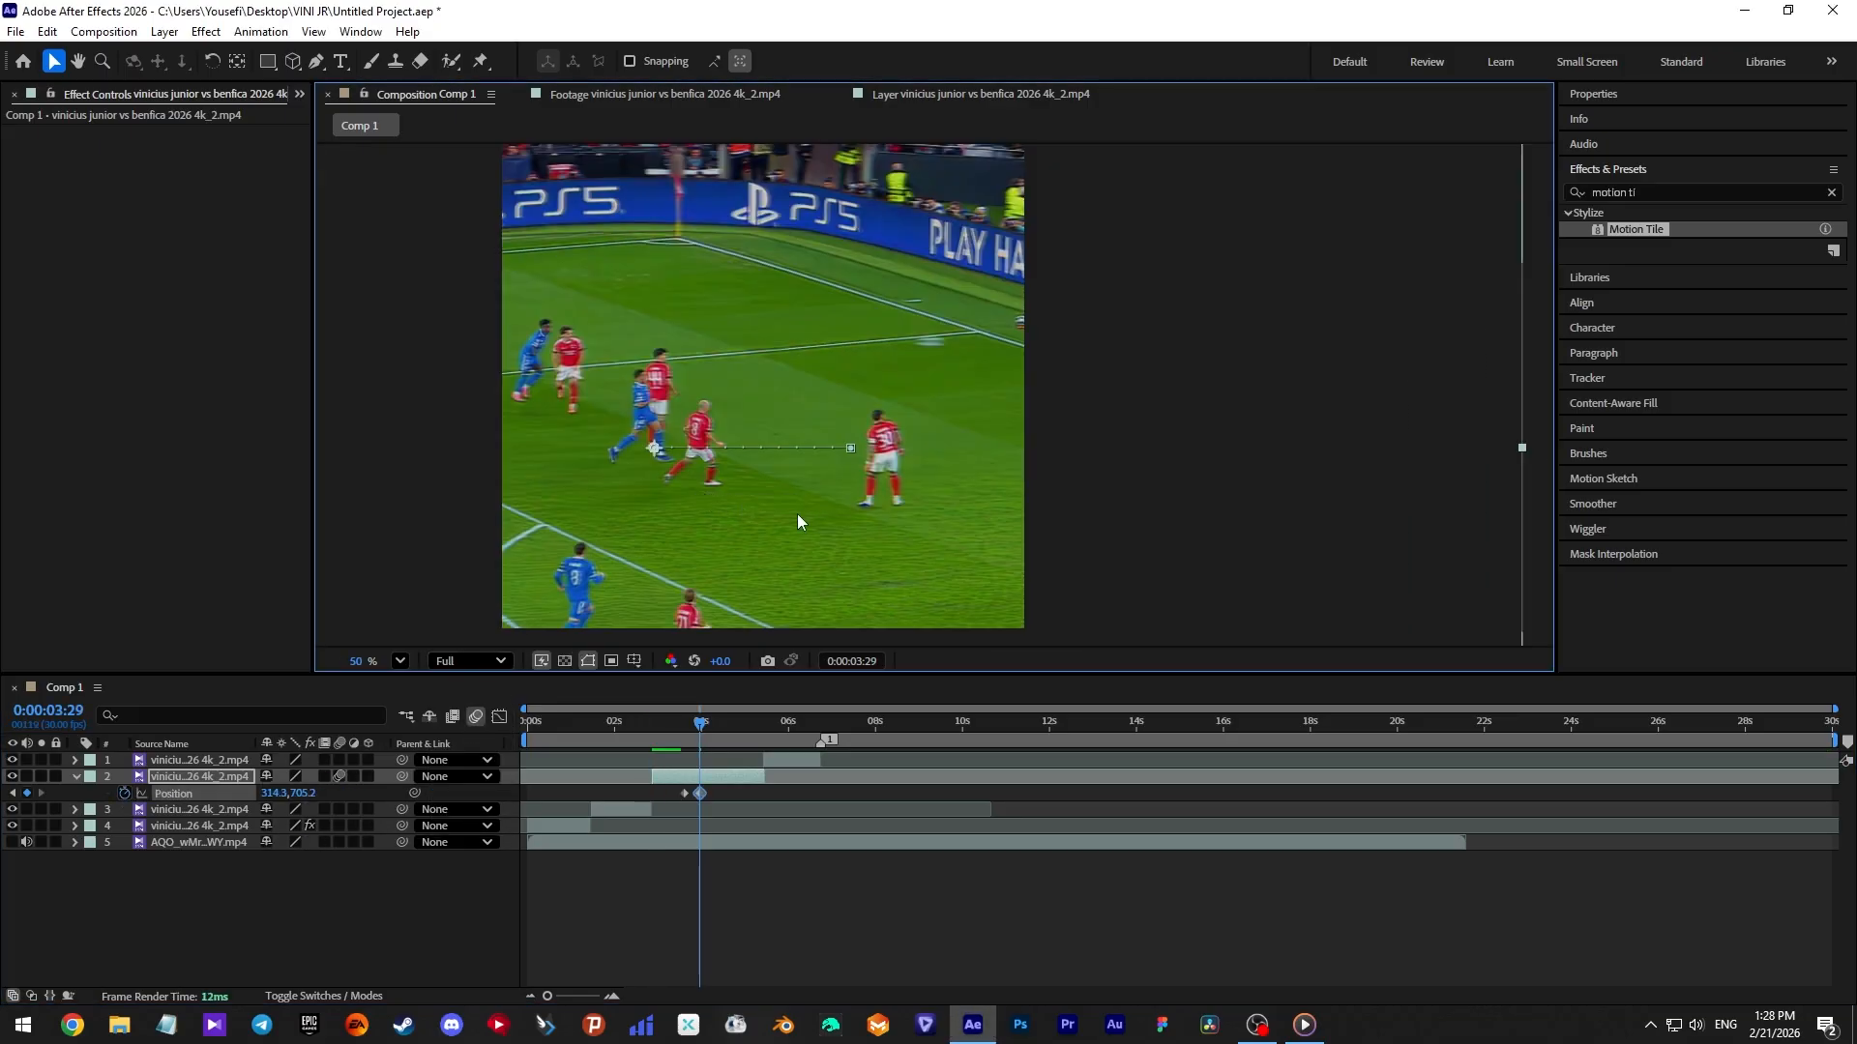
drag(797, 514, 636, 507)
drag(701, 724, 754, 726)
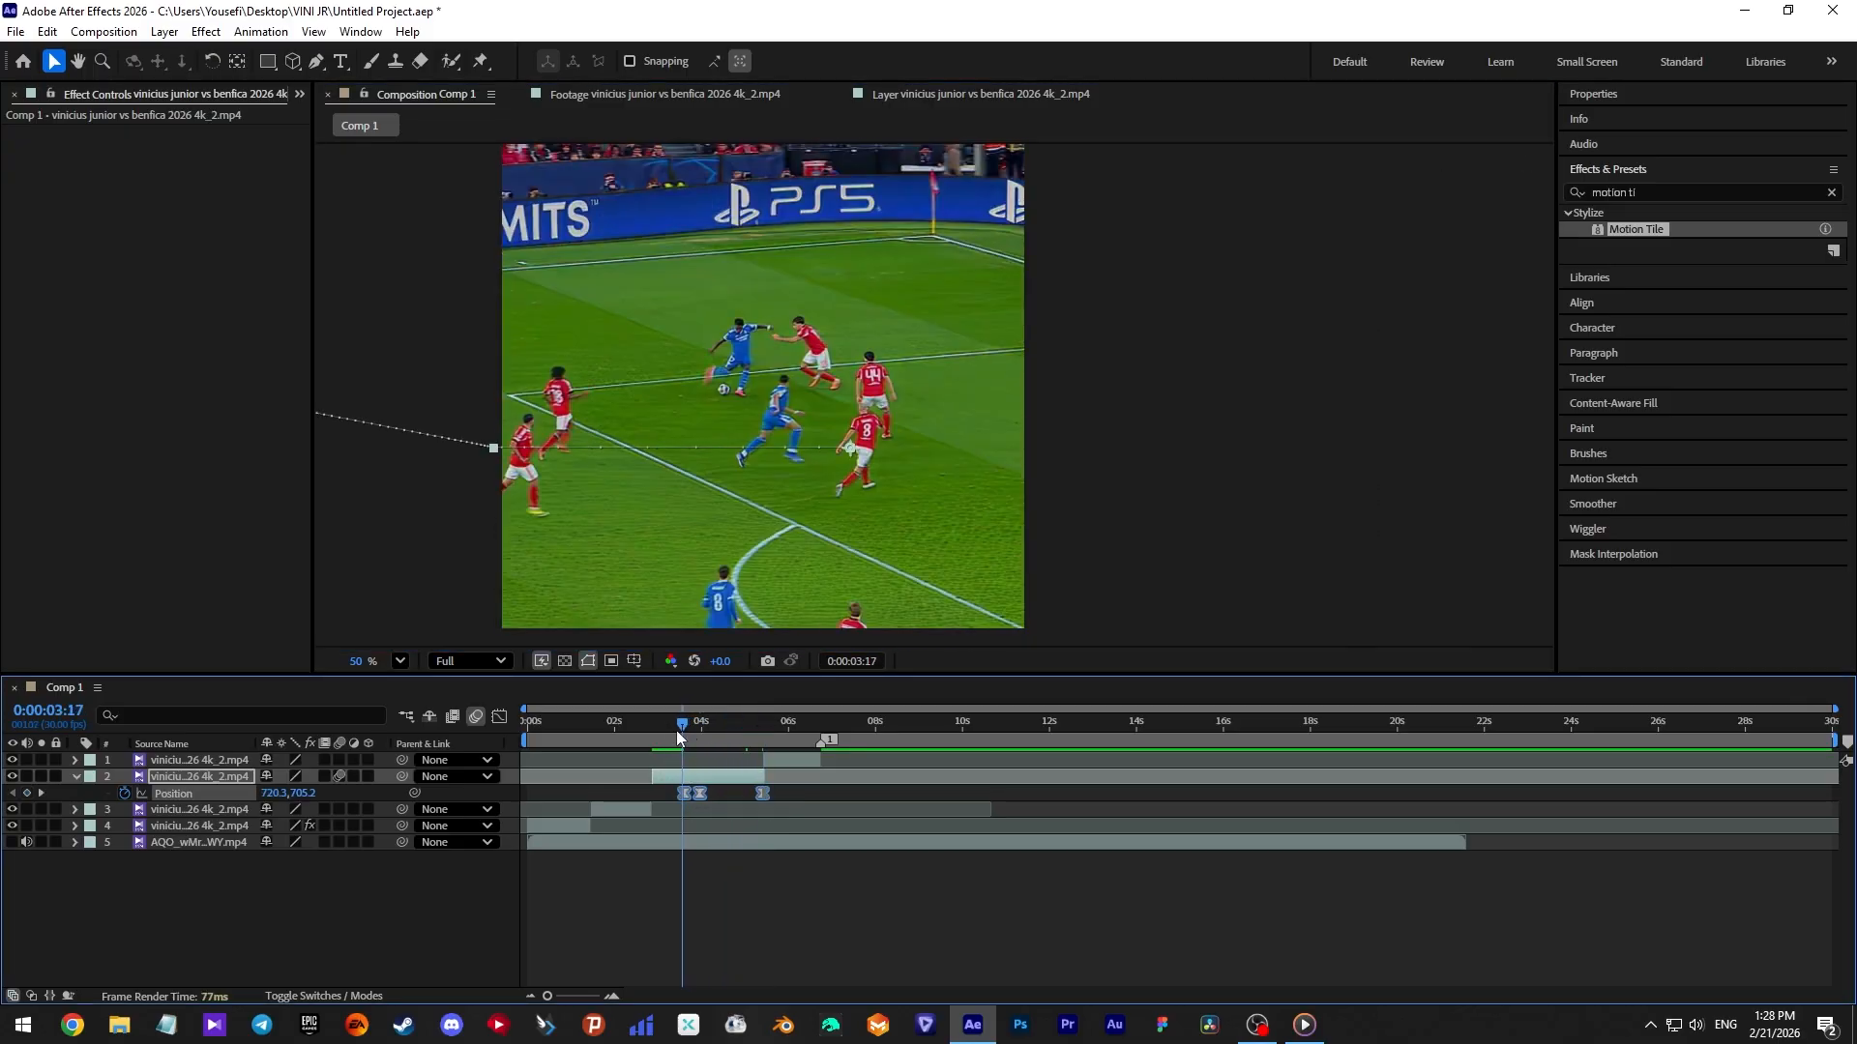
drag(677, 732, 649, 729)
key(space)
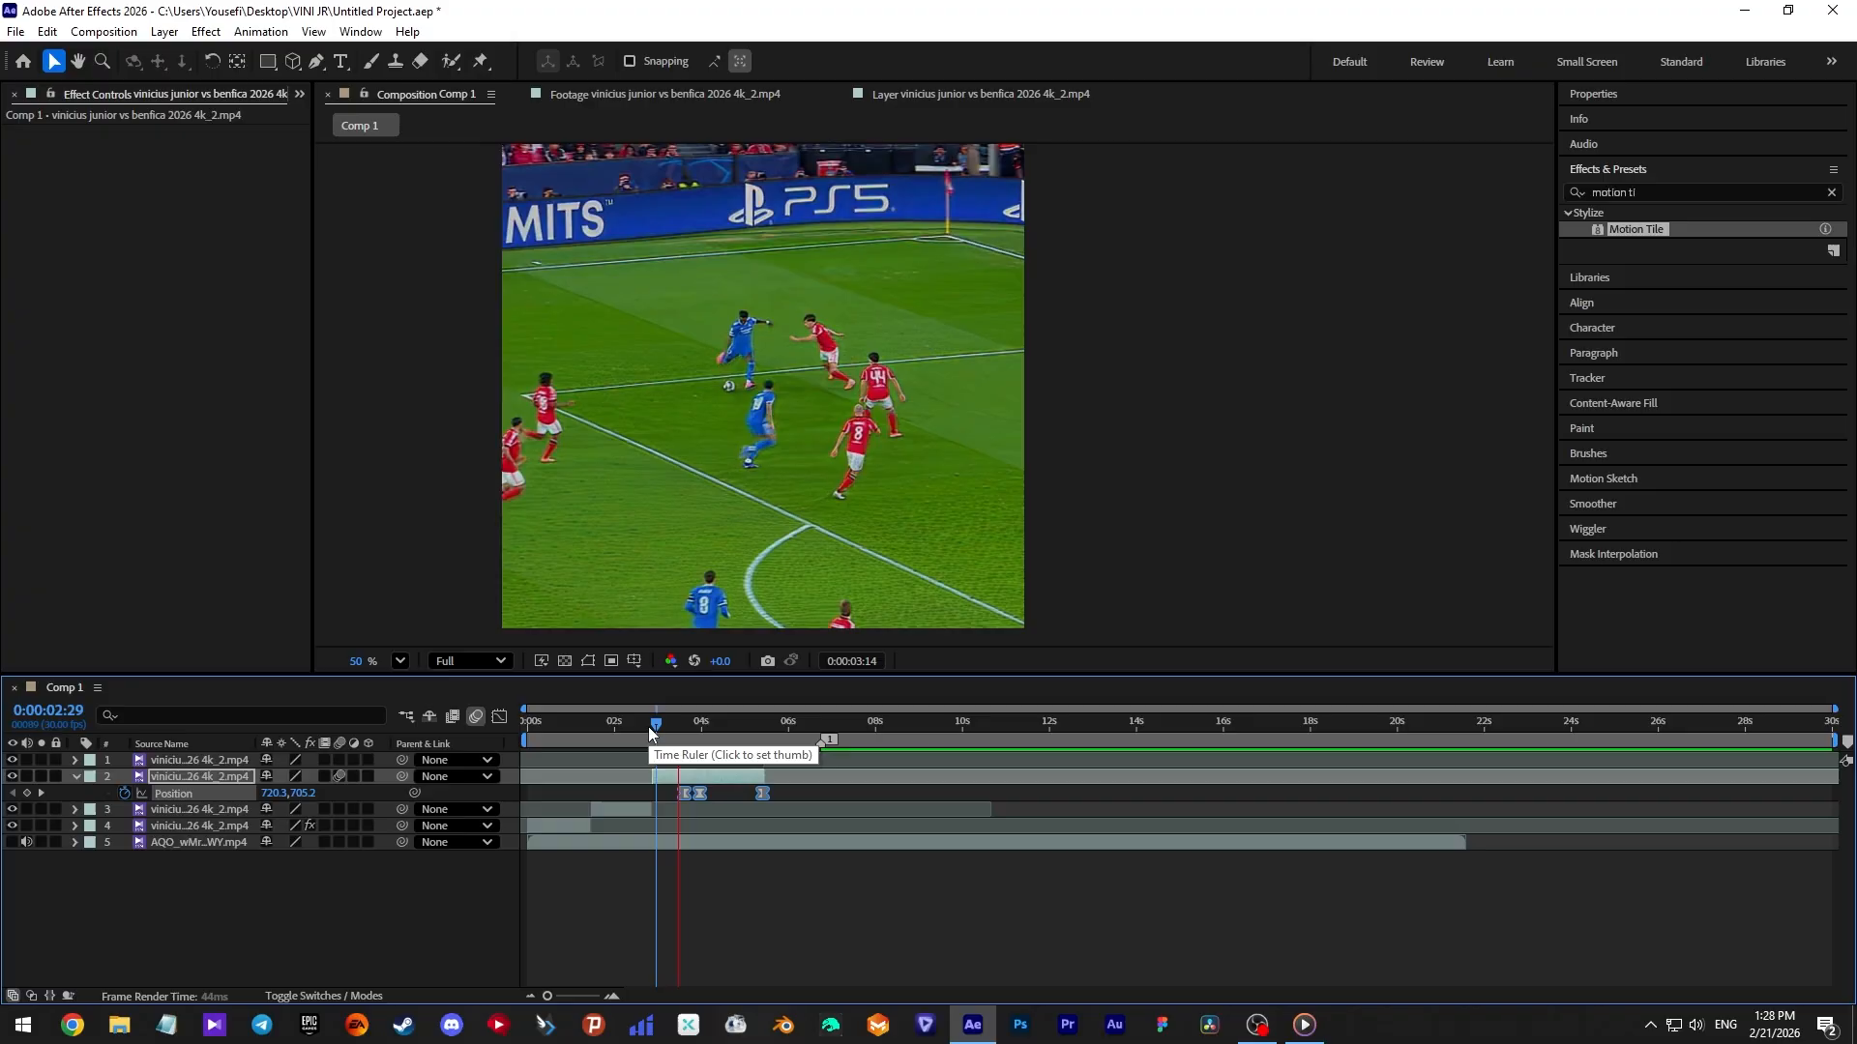
key(space)
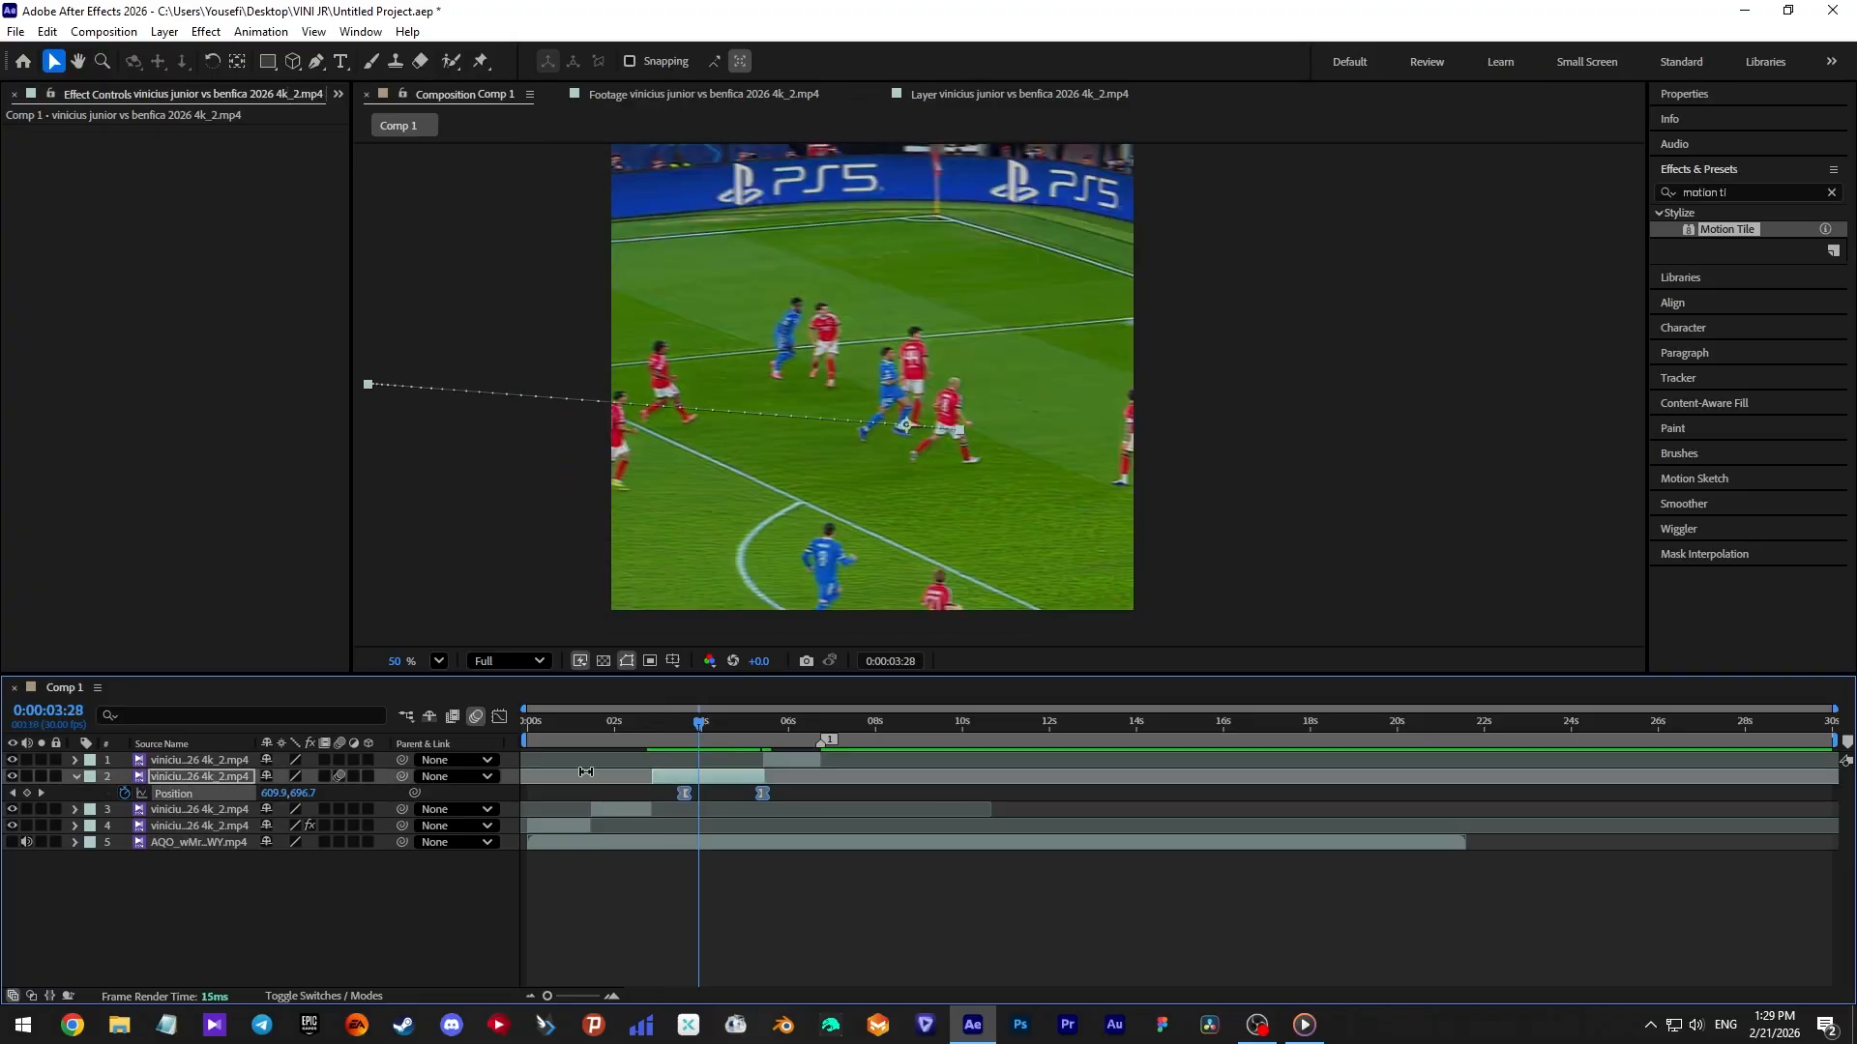
Step: Shape the speed graph of layer 2's position move into an early peak with a long ease-out
click(478, 717)
right_click(700, 850)
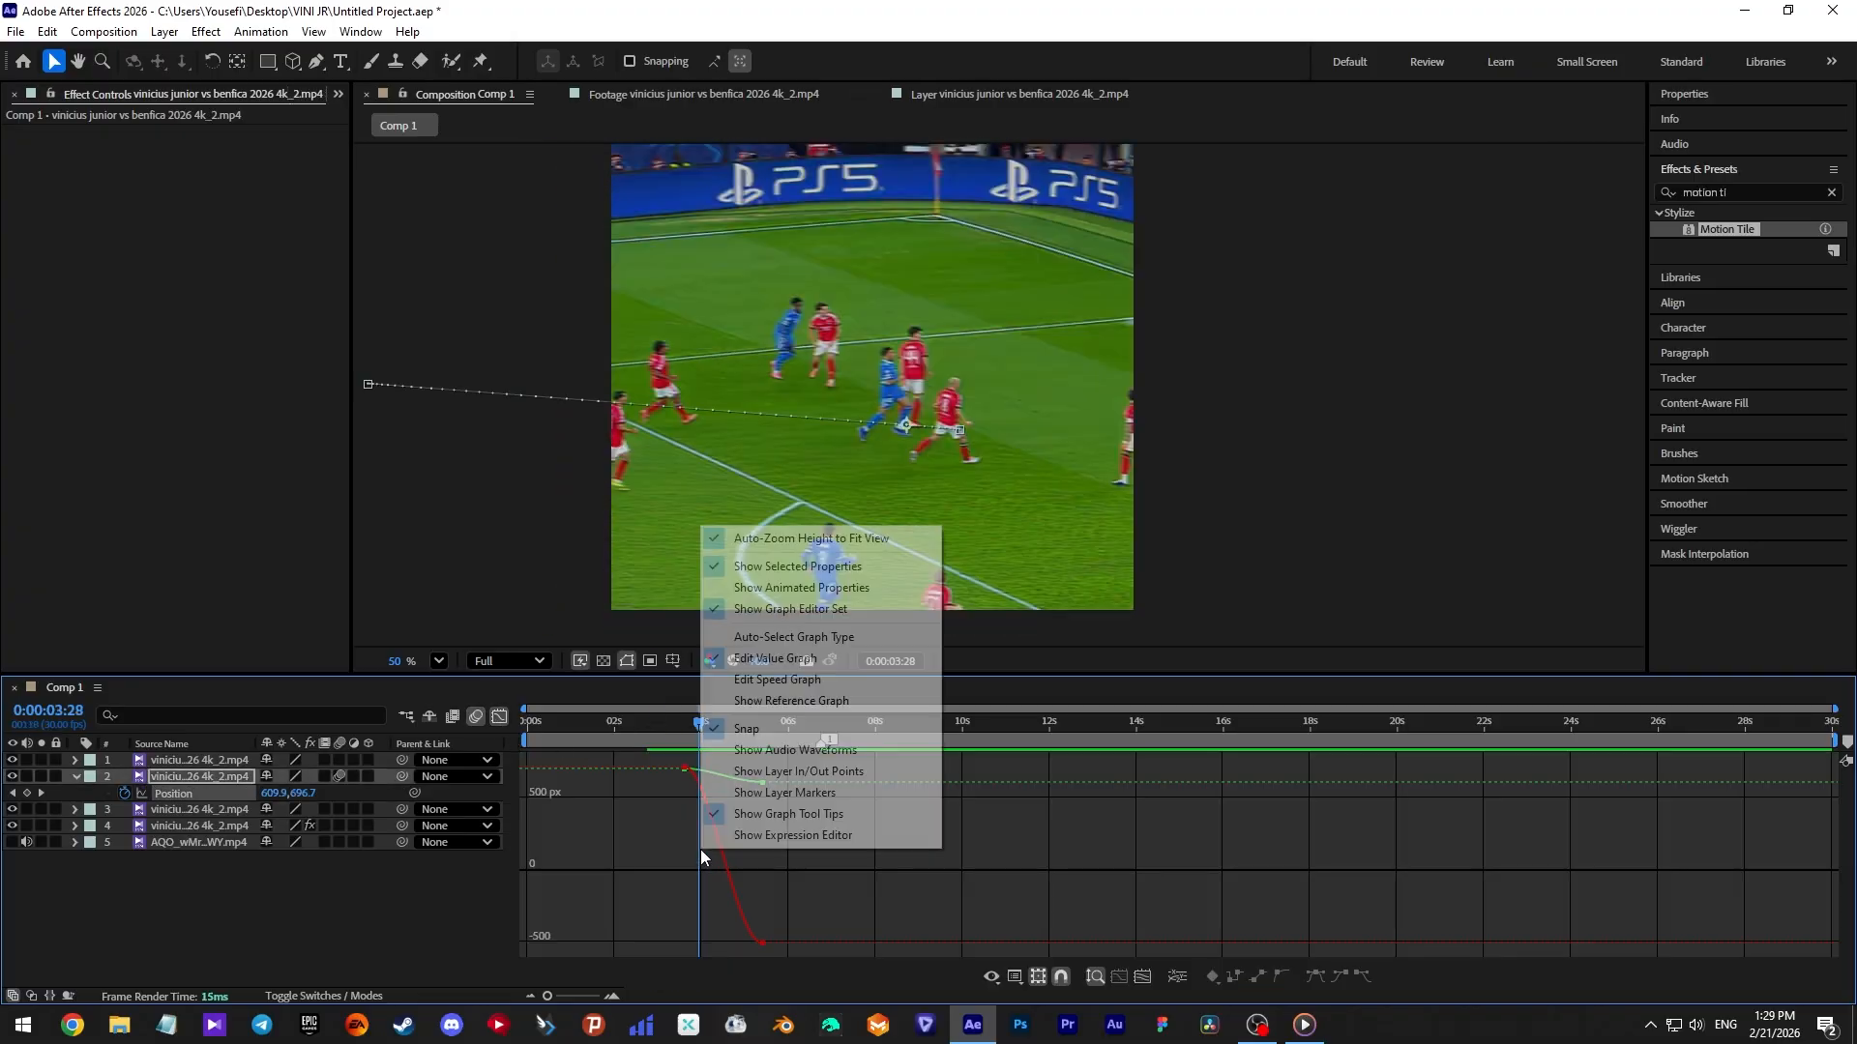
click(789, 682)
mouse_move(677, 928)
mouse_down()
mouse_move(771, 951)
mouse_move(710, 943)
mouse_up()
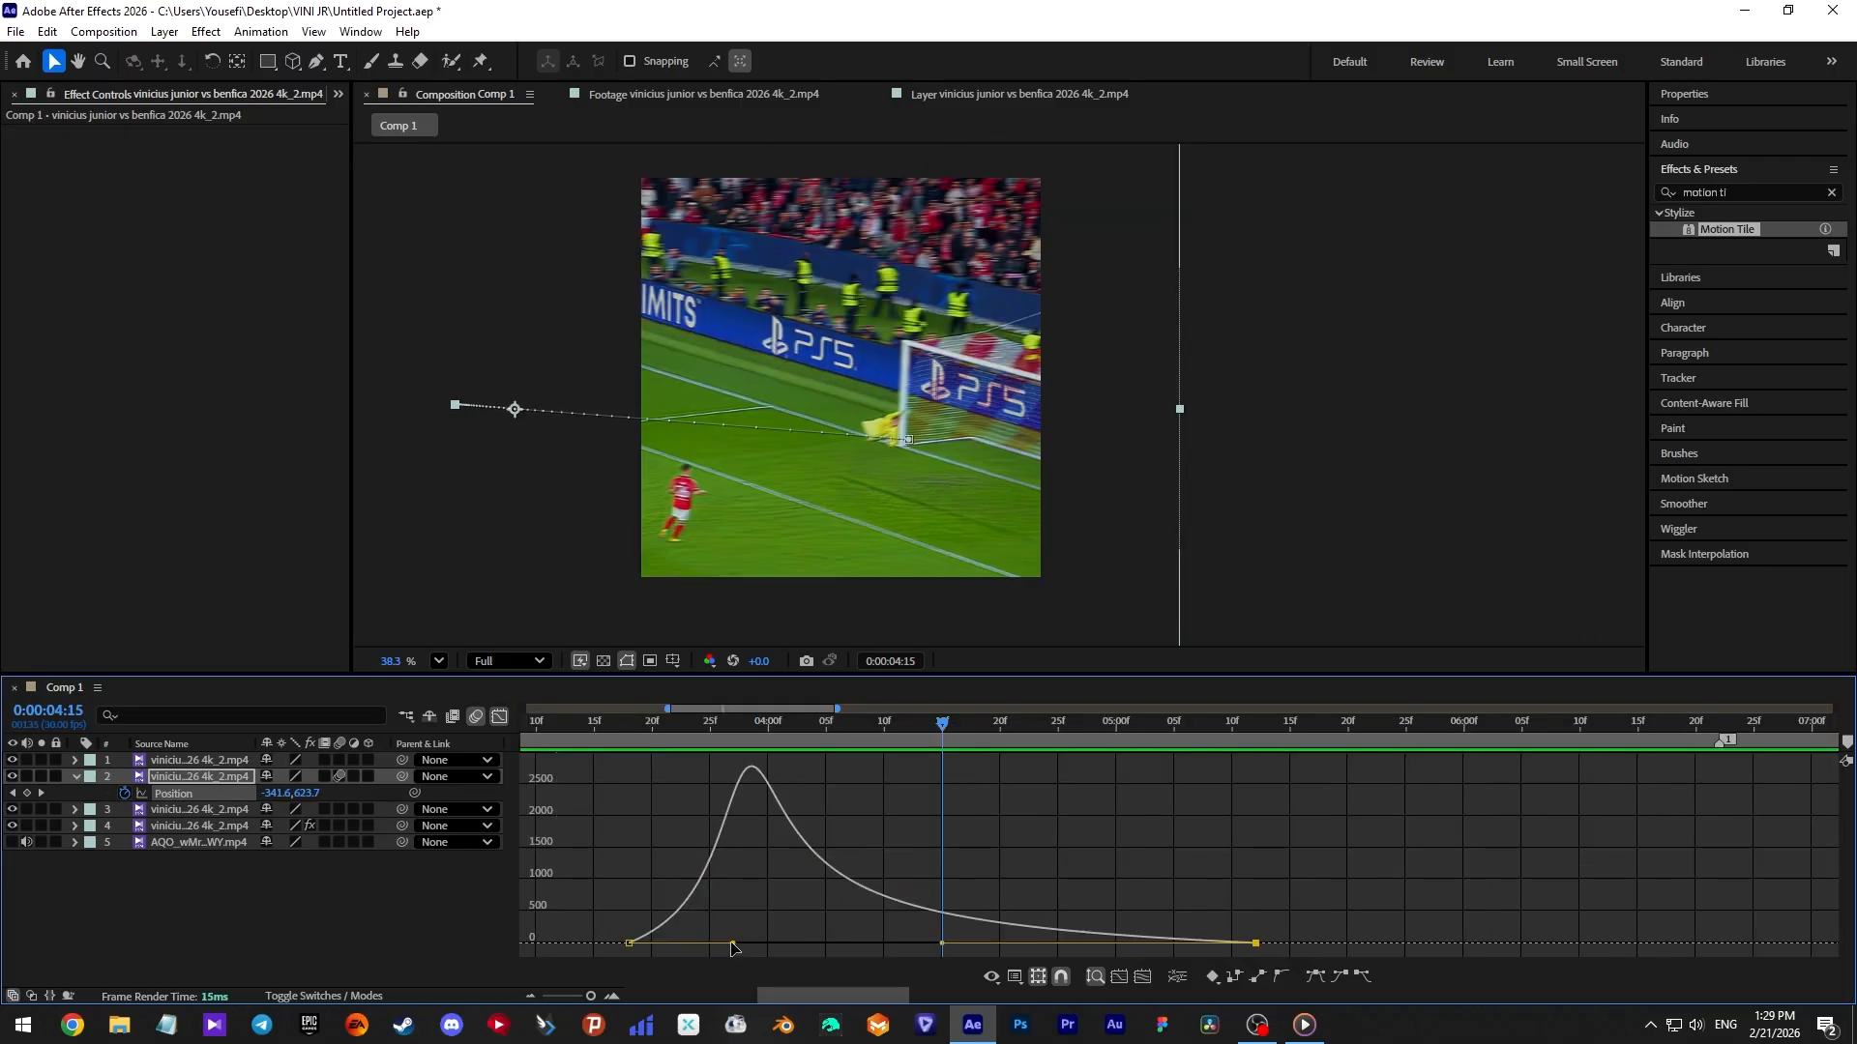
drag(708, 947, 706, 948)
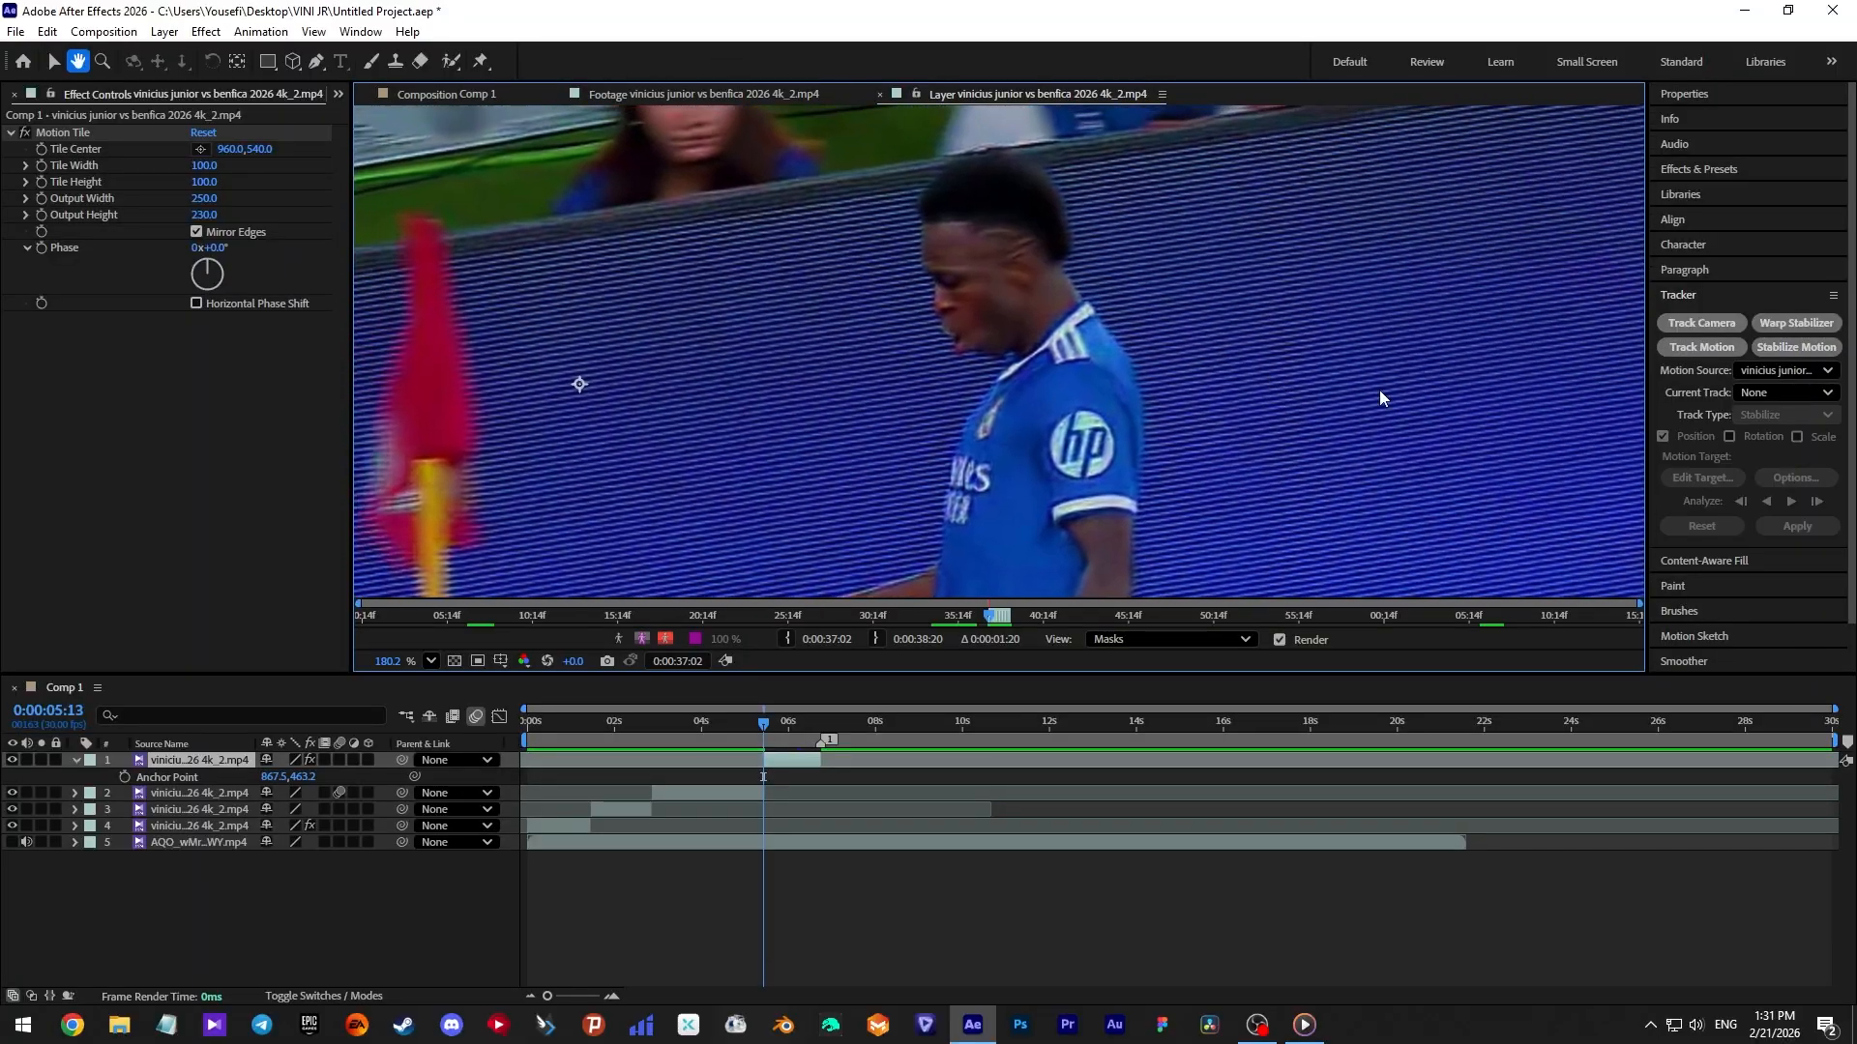
Step: Set up Stabilize Motion on layer 1 with the track point on the player's head and analyze forward
click(1799, 397)
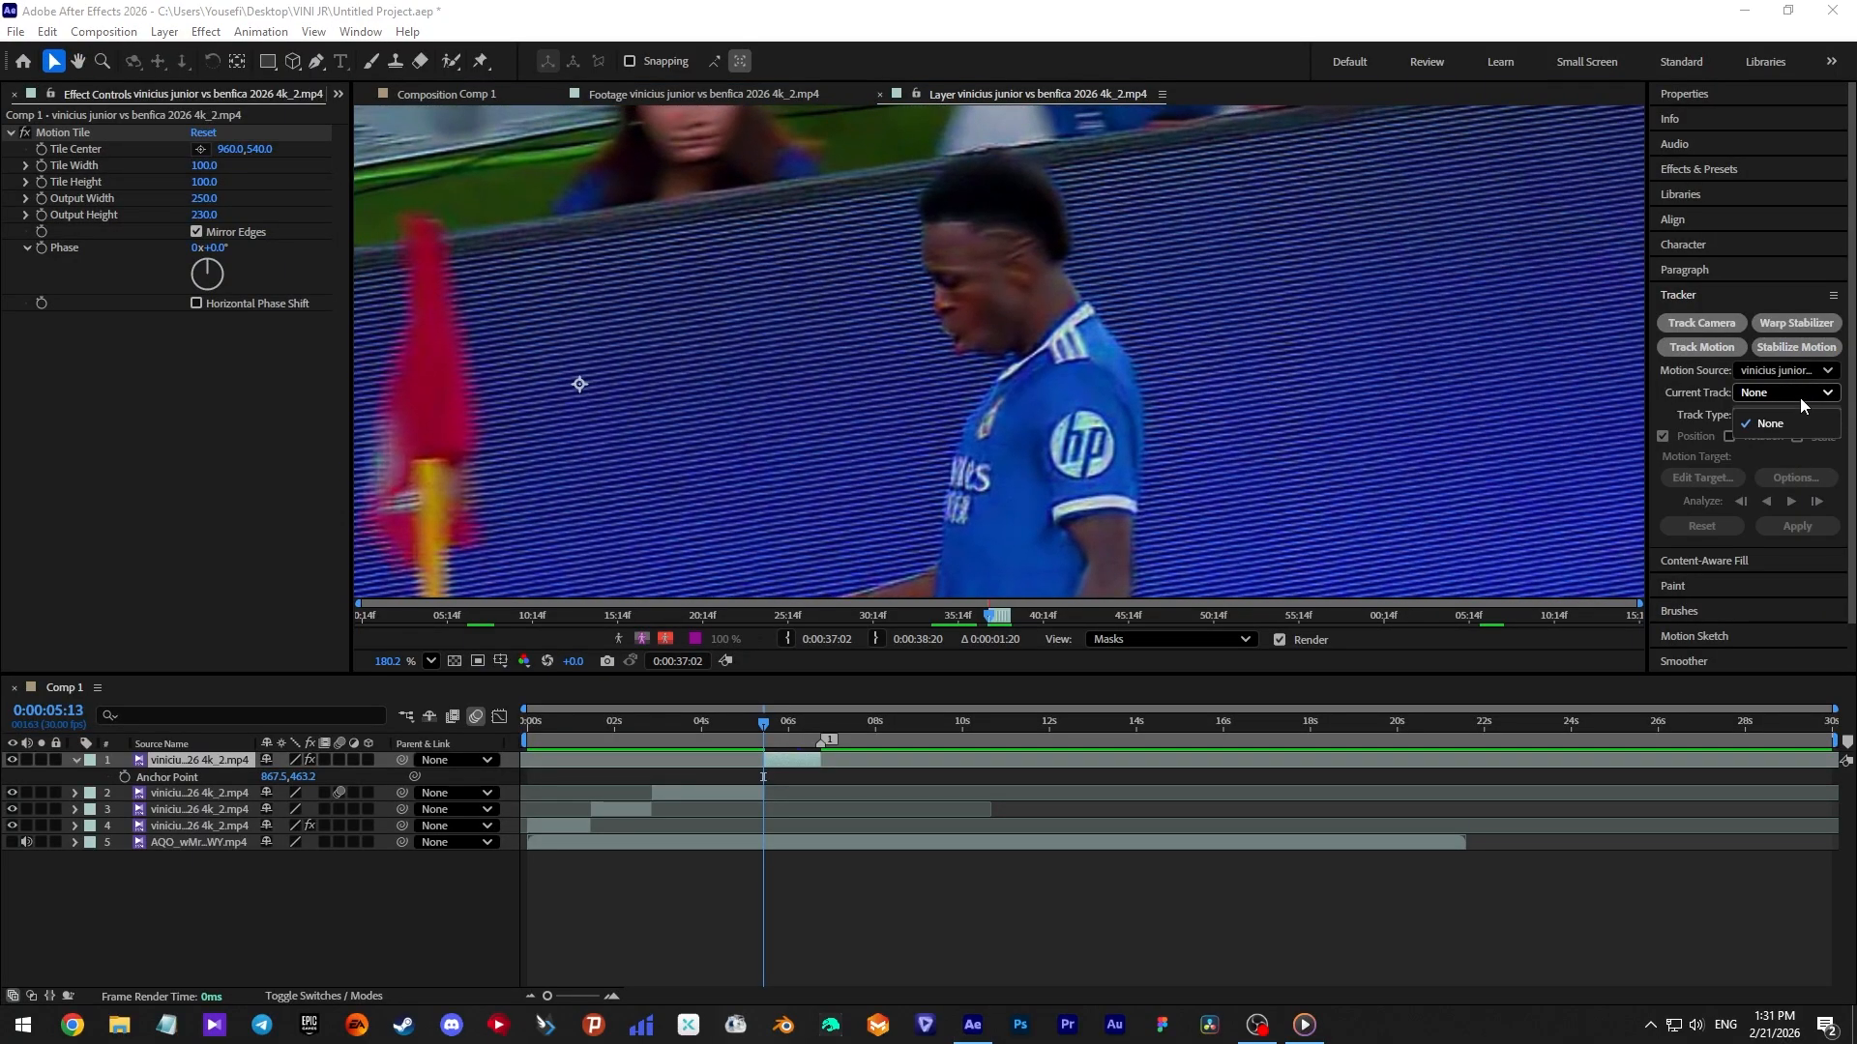
click(1776, 426)
click(1795, 346)
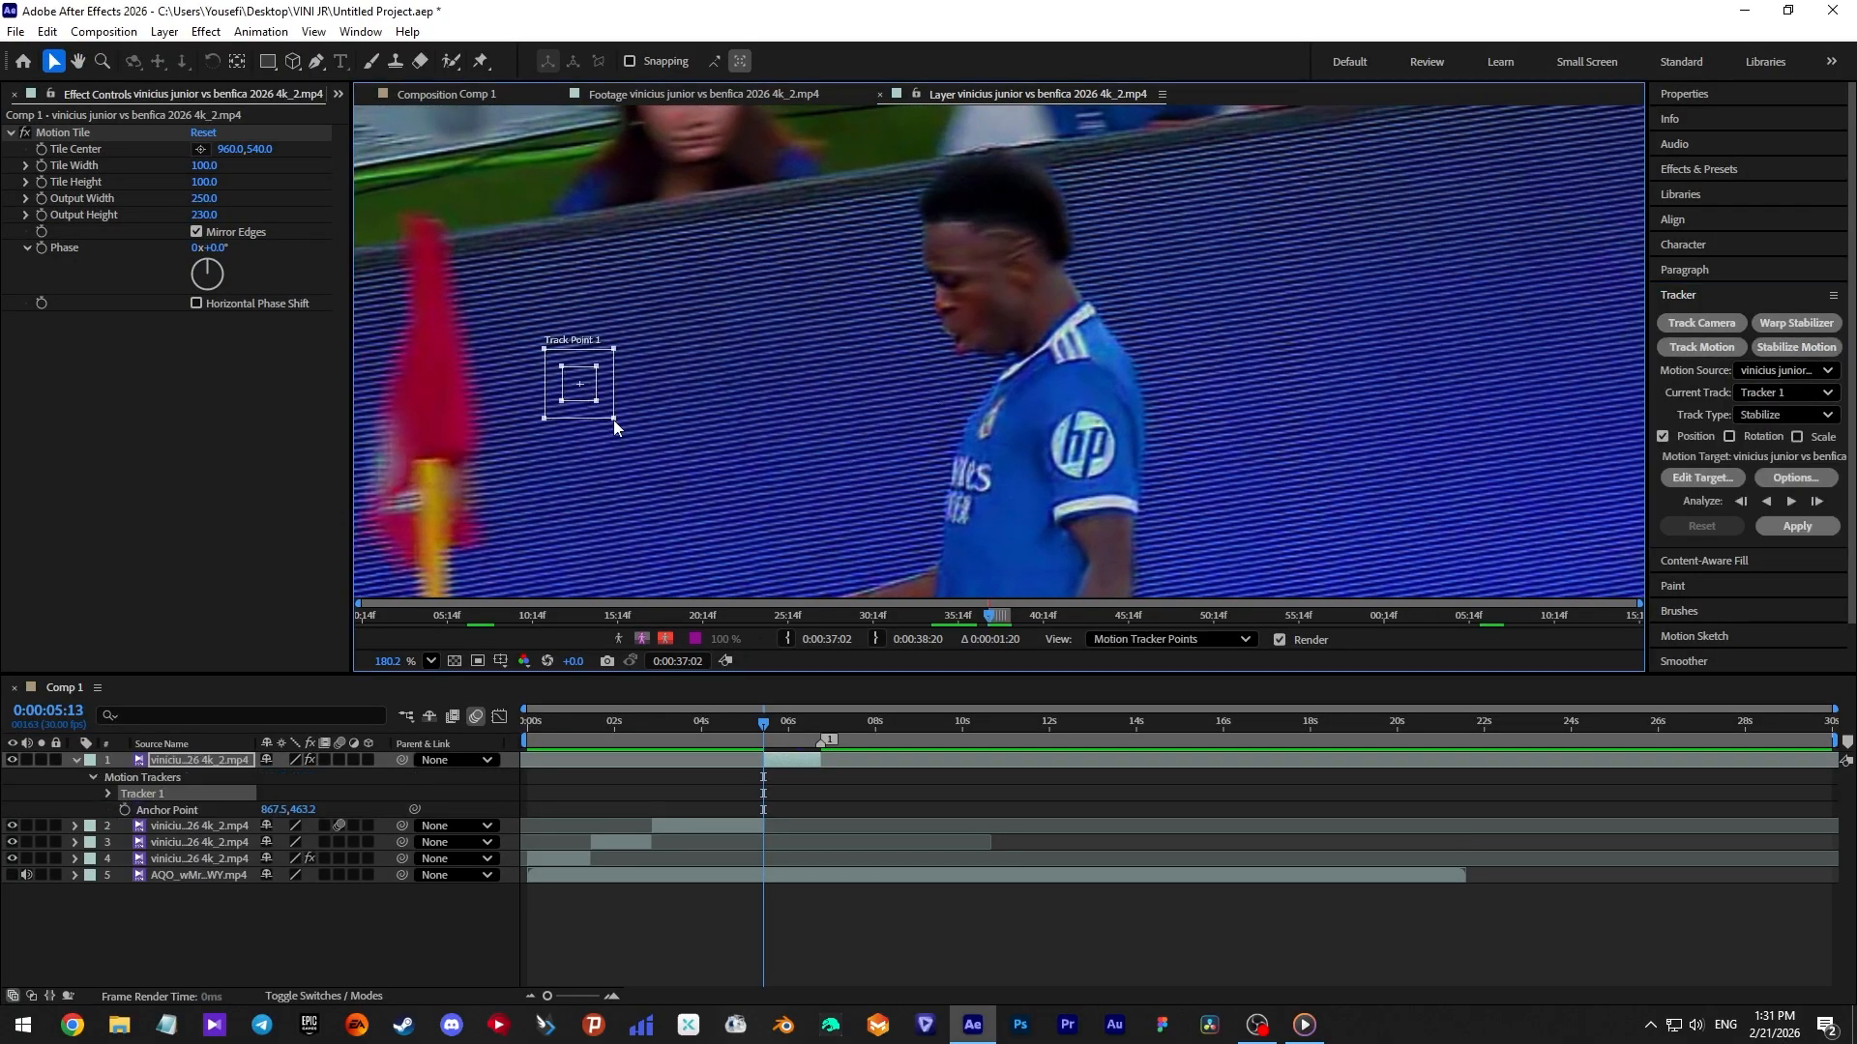
drag(613, 420, 642, 440)
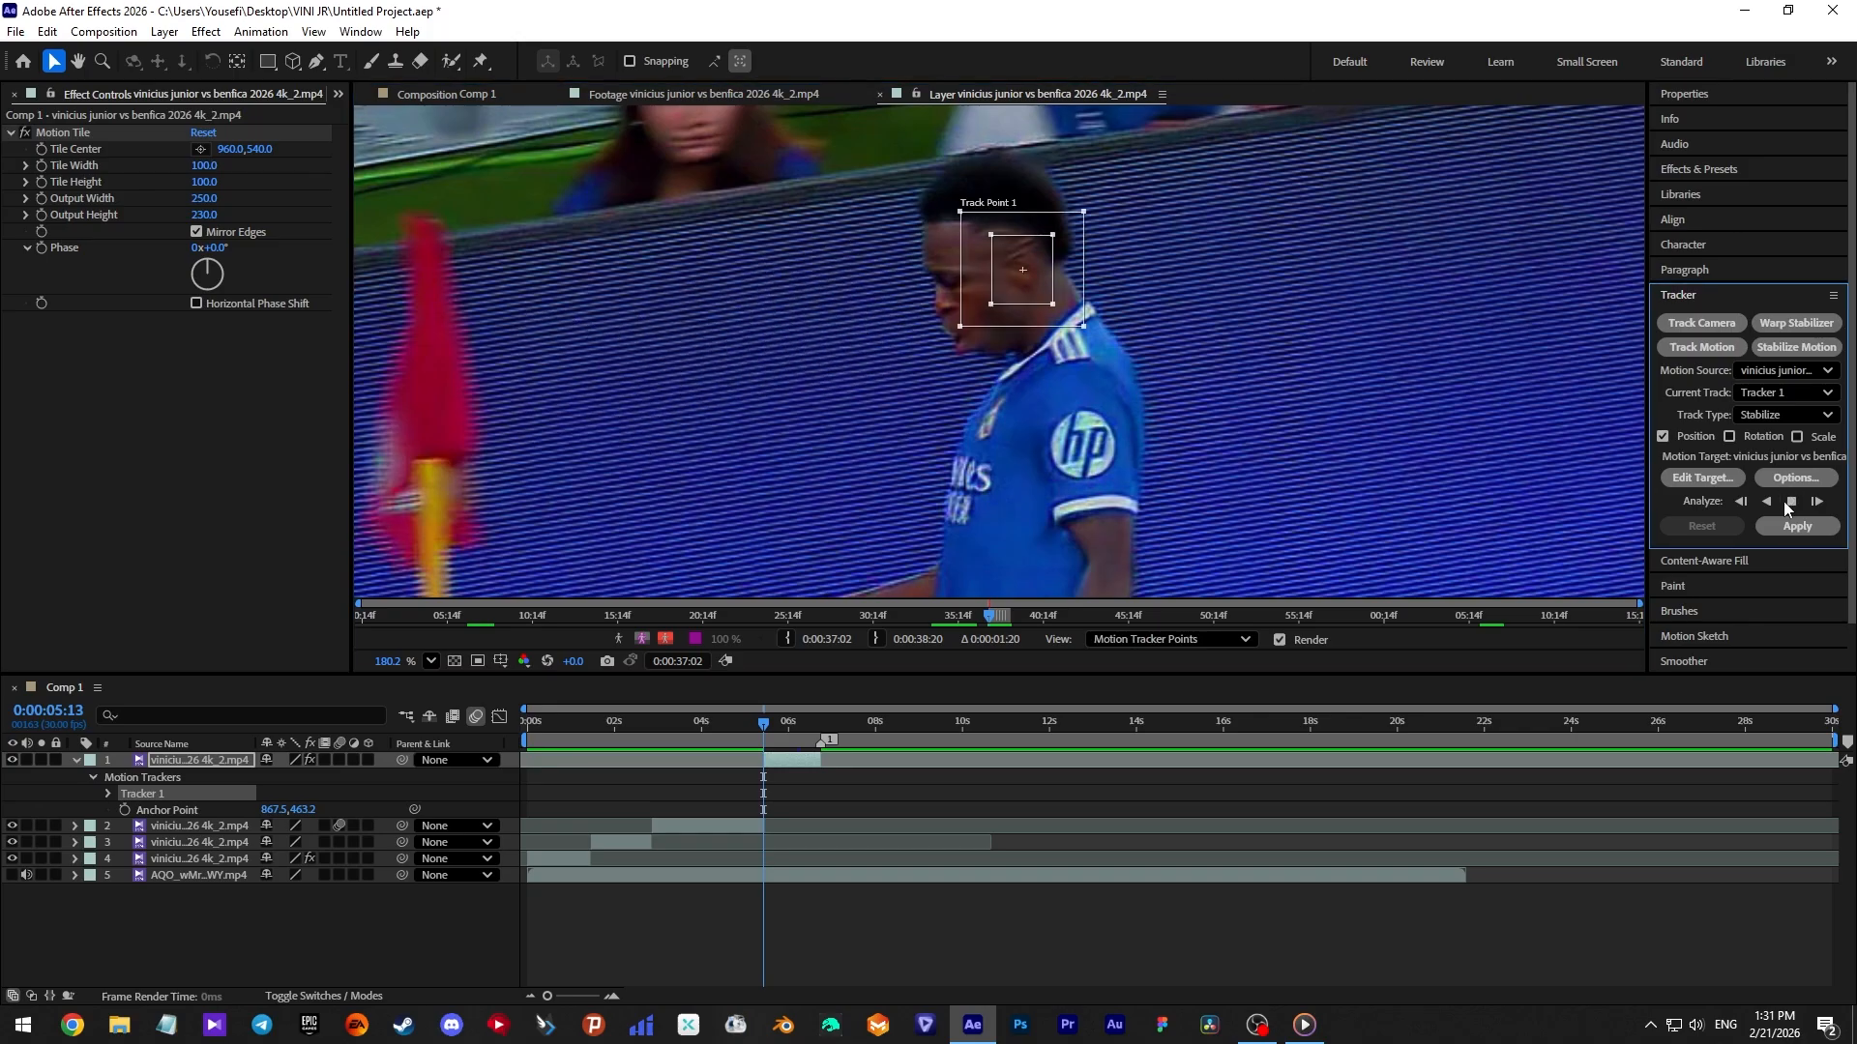
click(1786, 503)
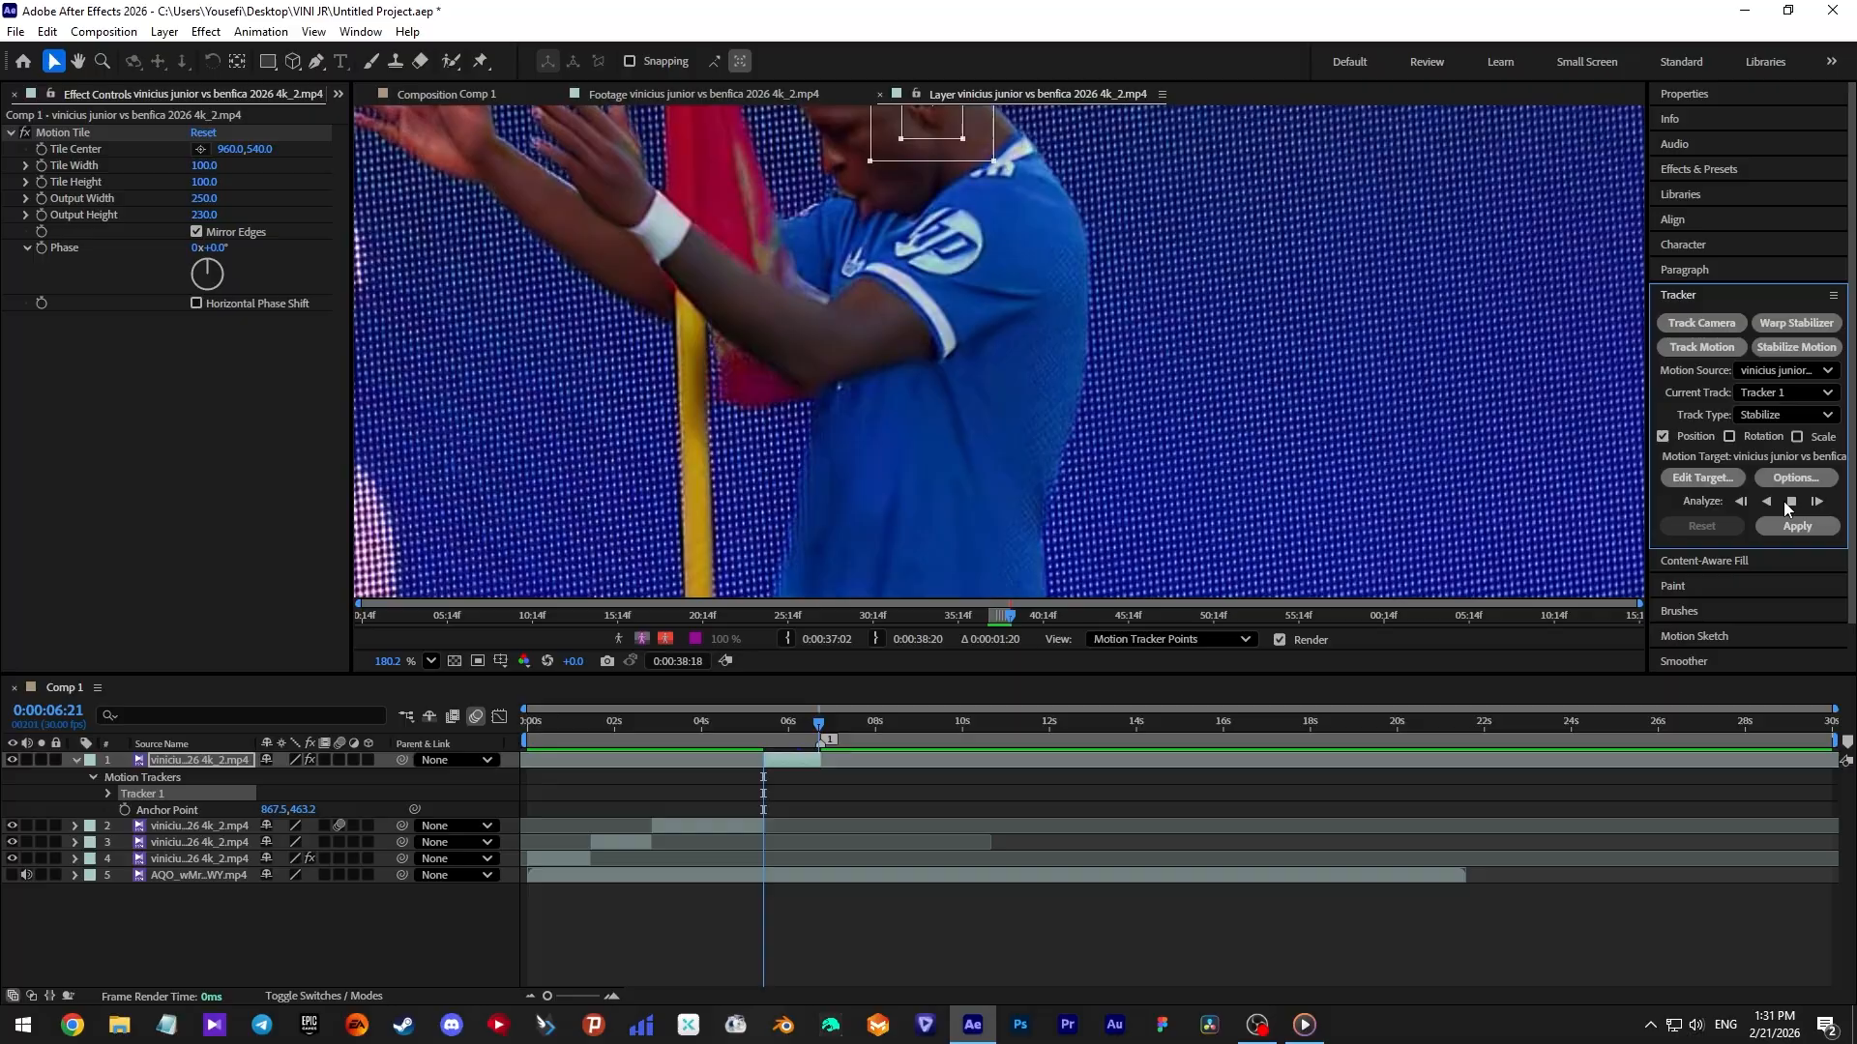
Step: Apply the stabilization in X and Y and reposition the stabilized clip in the frame
click(1797, 526)
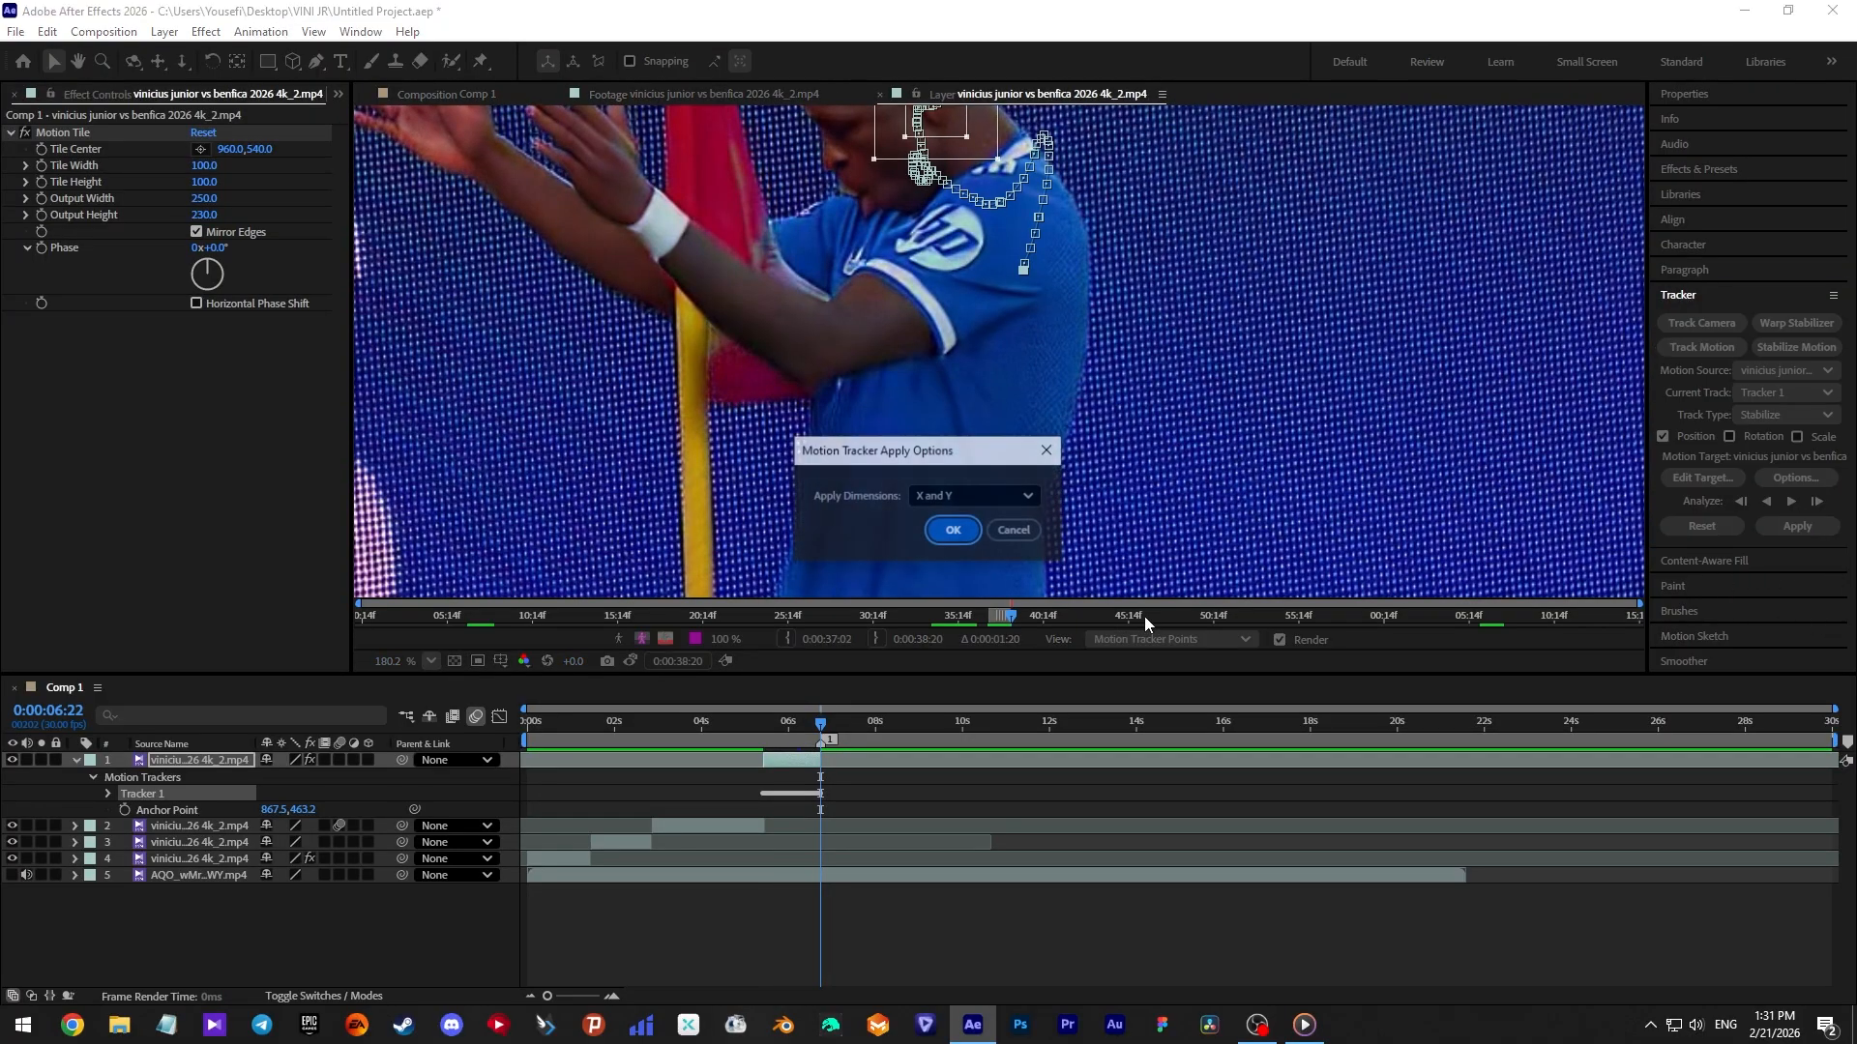
click(952, 531)
mouse_move(801, 722)
mouse_down()
mouse_move(752, 740)
mouse_move(815, 741)
mouse_up()
drag(992, 519, 962, 413)
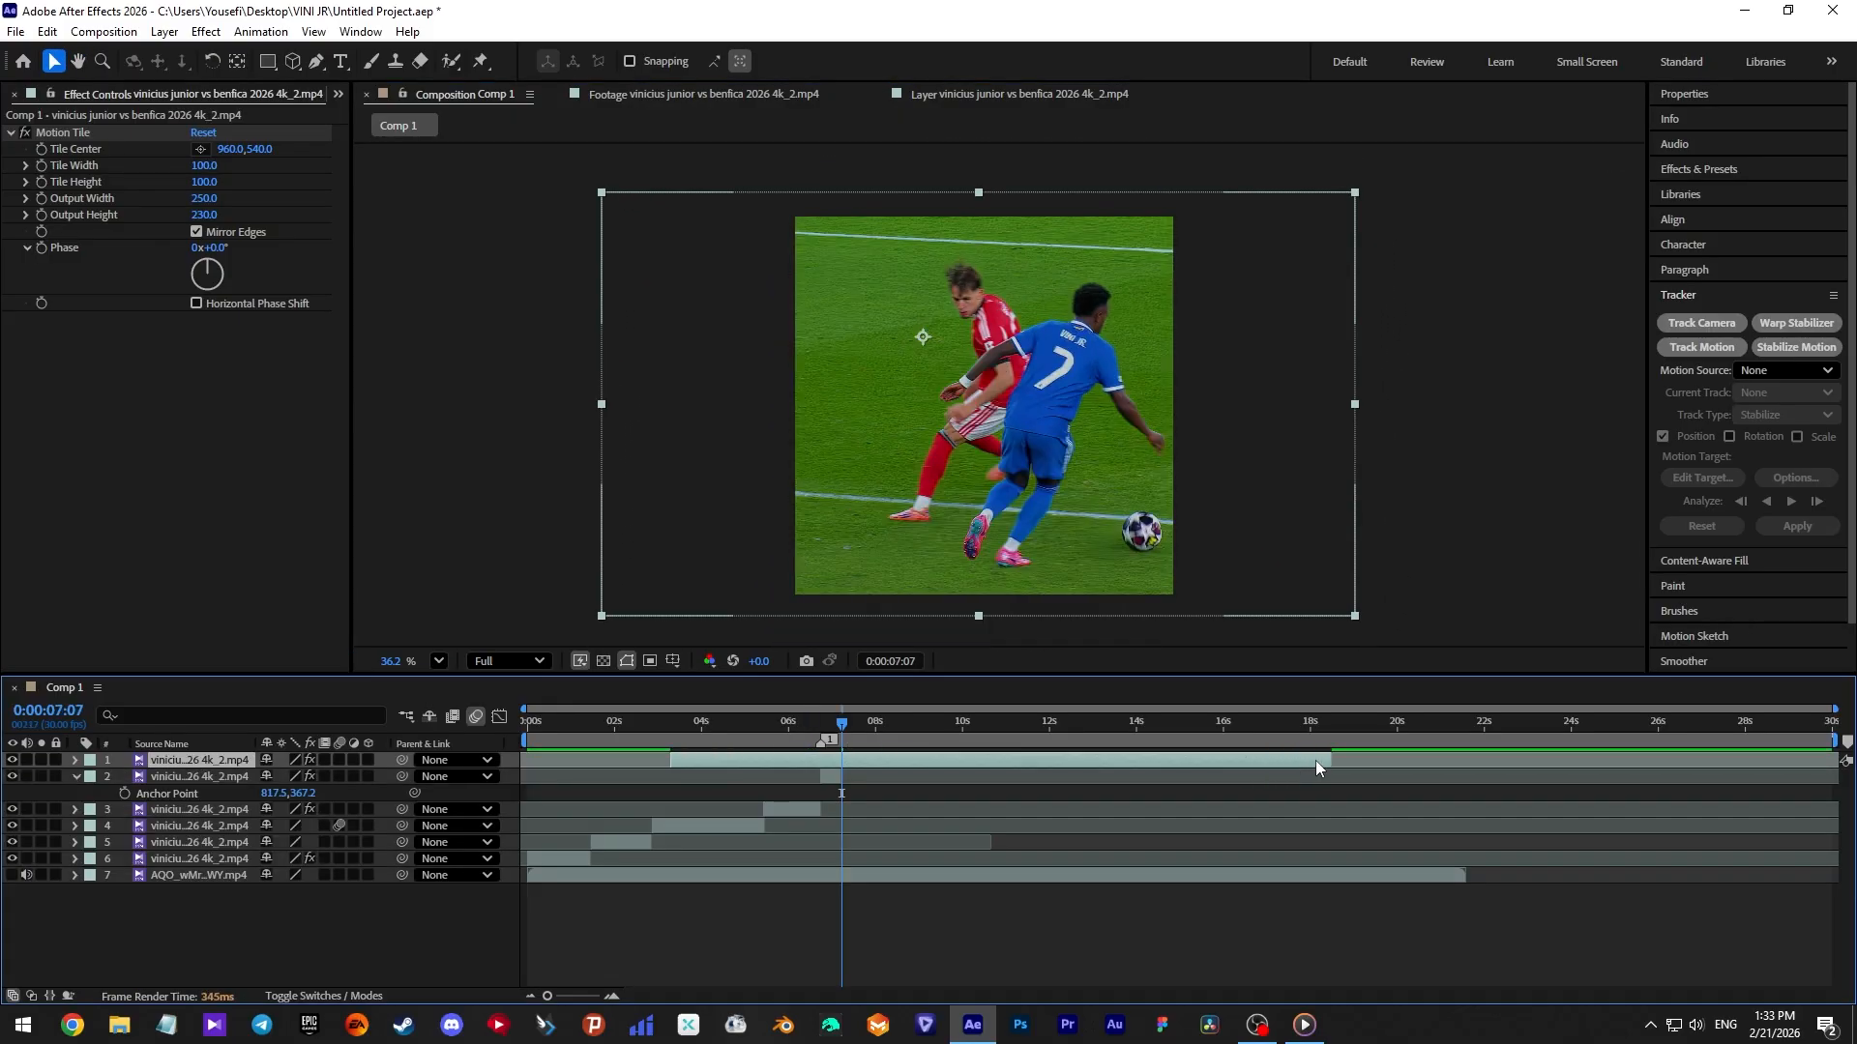
Step: Trim the start of the new top clip at 0:00:07:07 and split it further along the timeline
key(alt+[)
click(509, 662)
drag(852, 725, 894, 760)
key(ctrl+shift+d)
key(alt+[)
drag(872, 725, 834, 732)
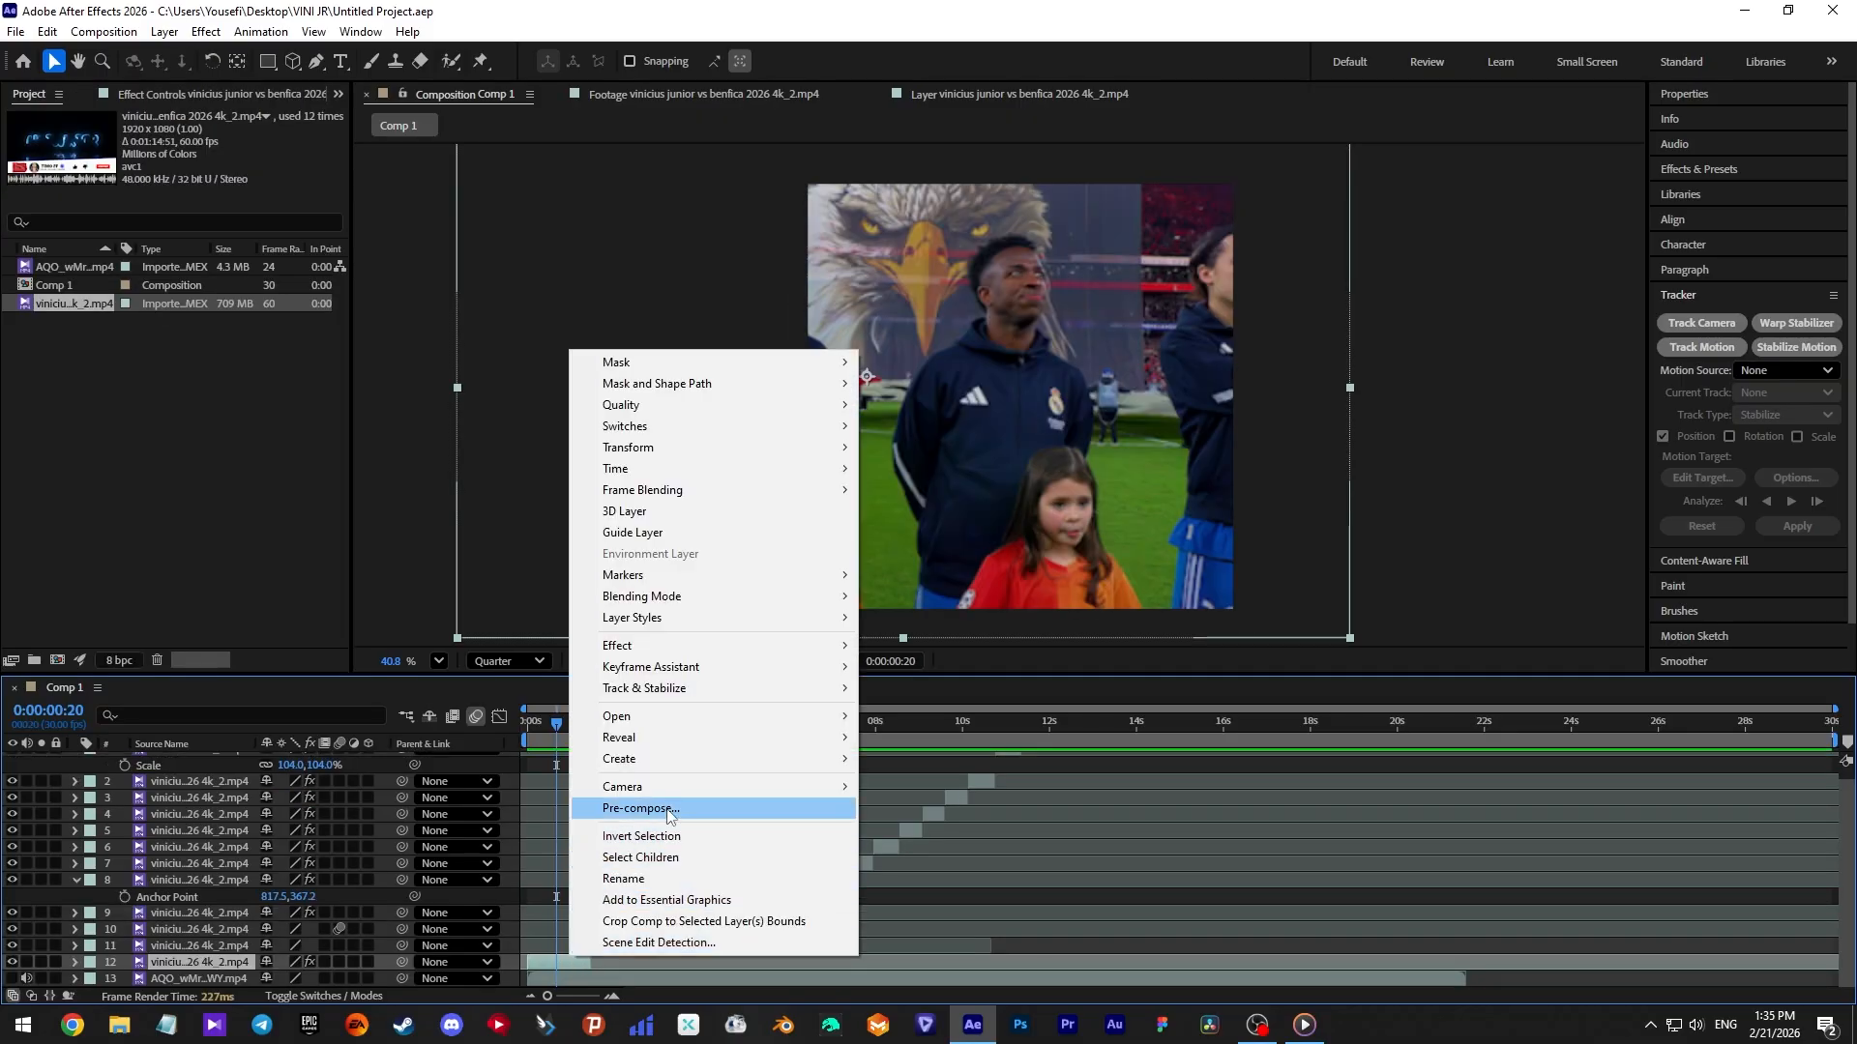
Step: Pre-compose layers 12, 11 and 10 separately, moving all attributes and adjusting each composition's duration to the layer's time span
click(670, 810)
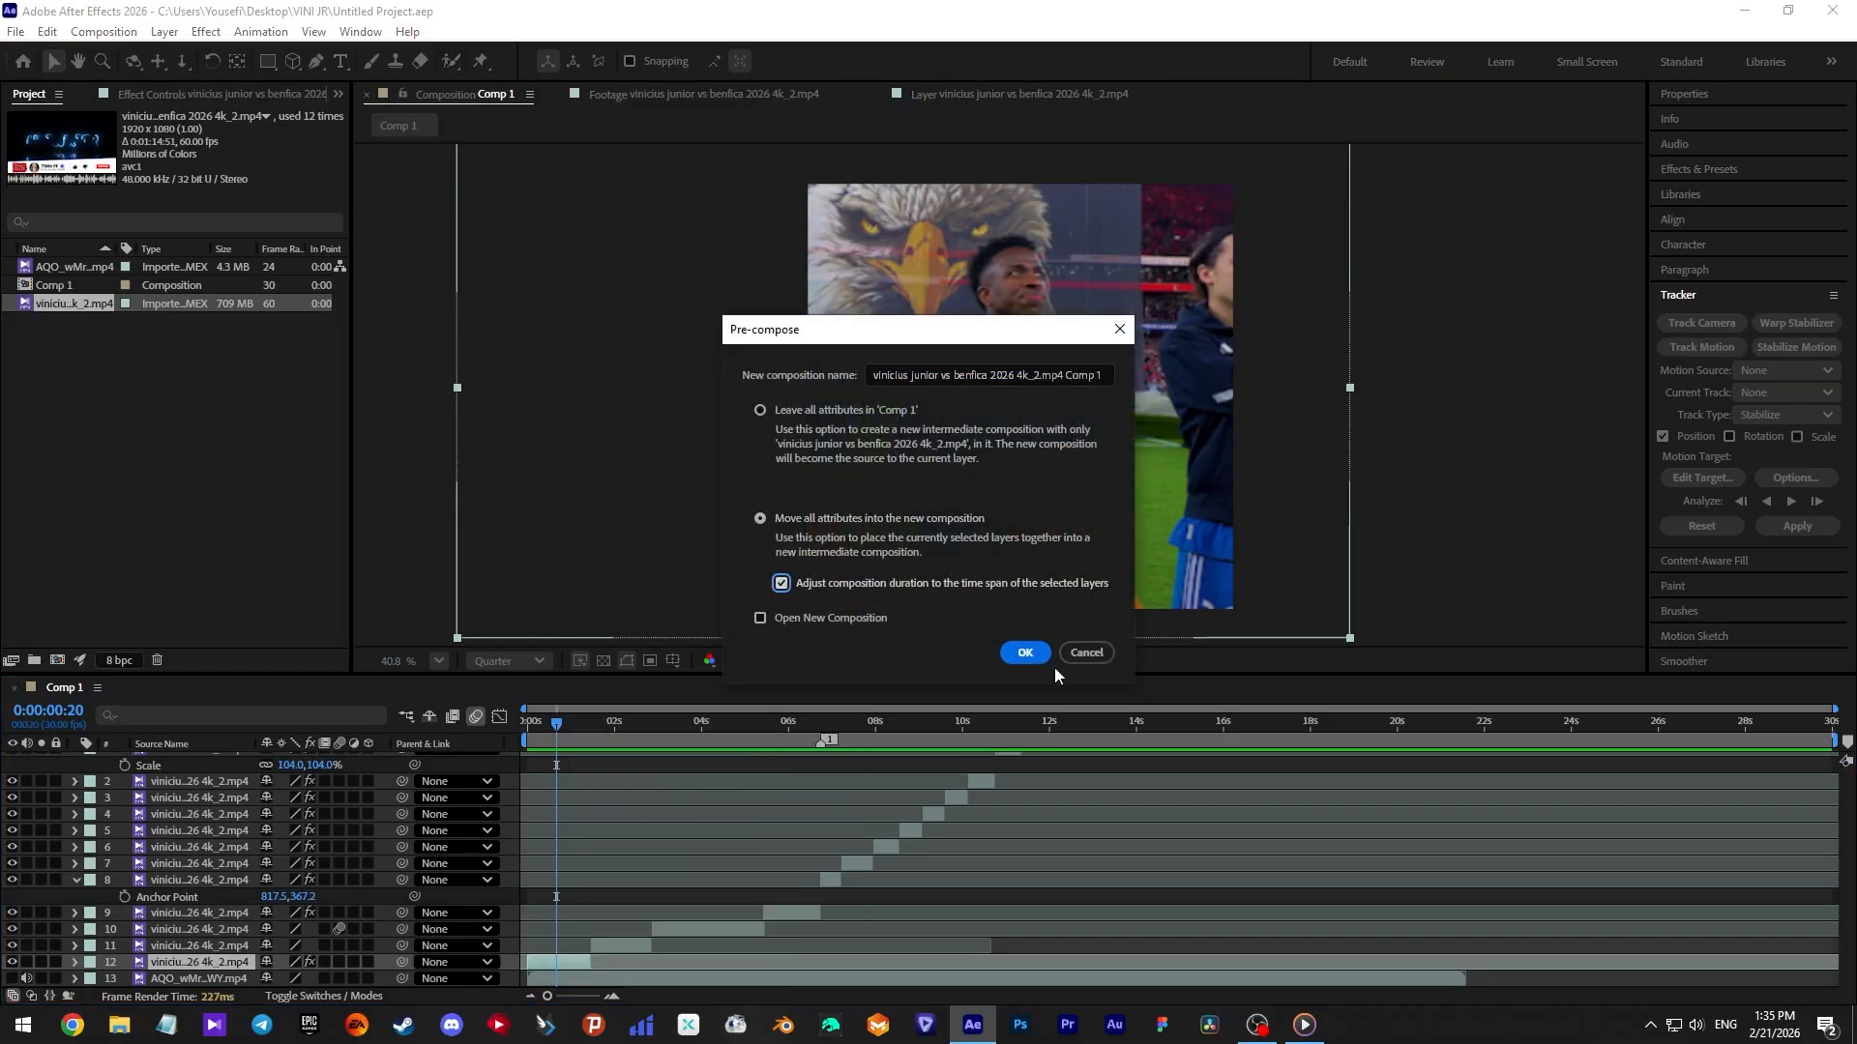
click(1031, 655)
right_click(632, 949)
click(677, 798)
click(1025, 659)
right_click(694, 931)
click(739, 780)
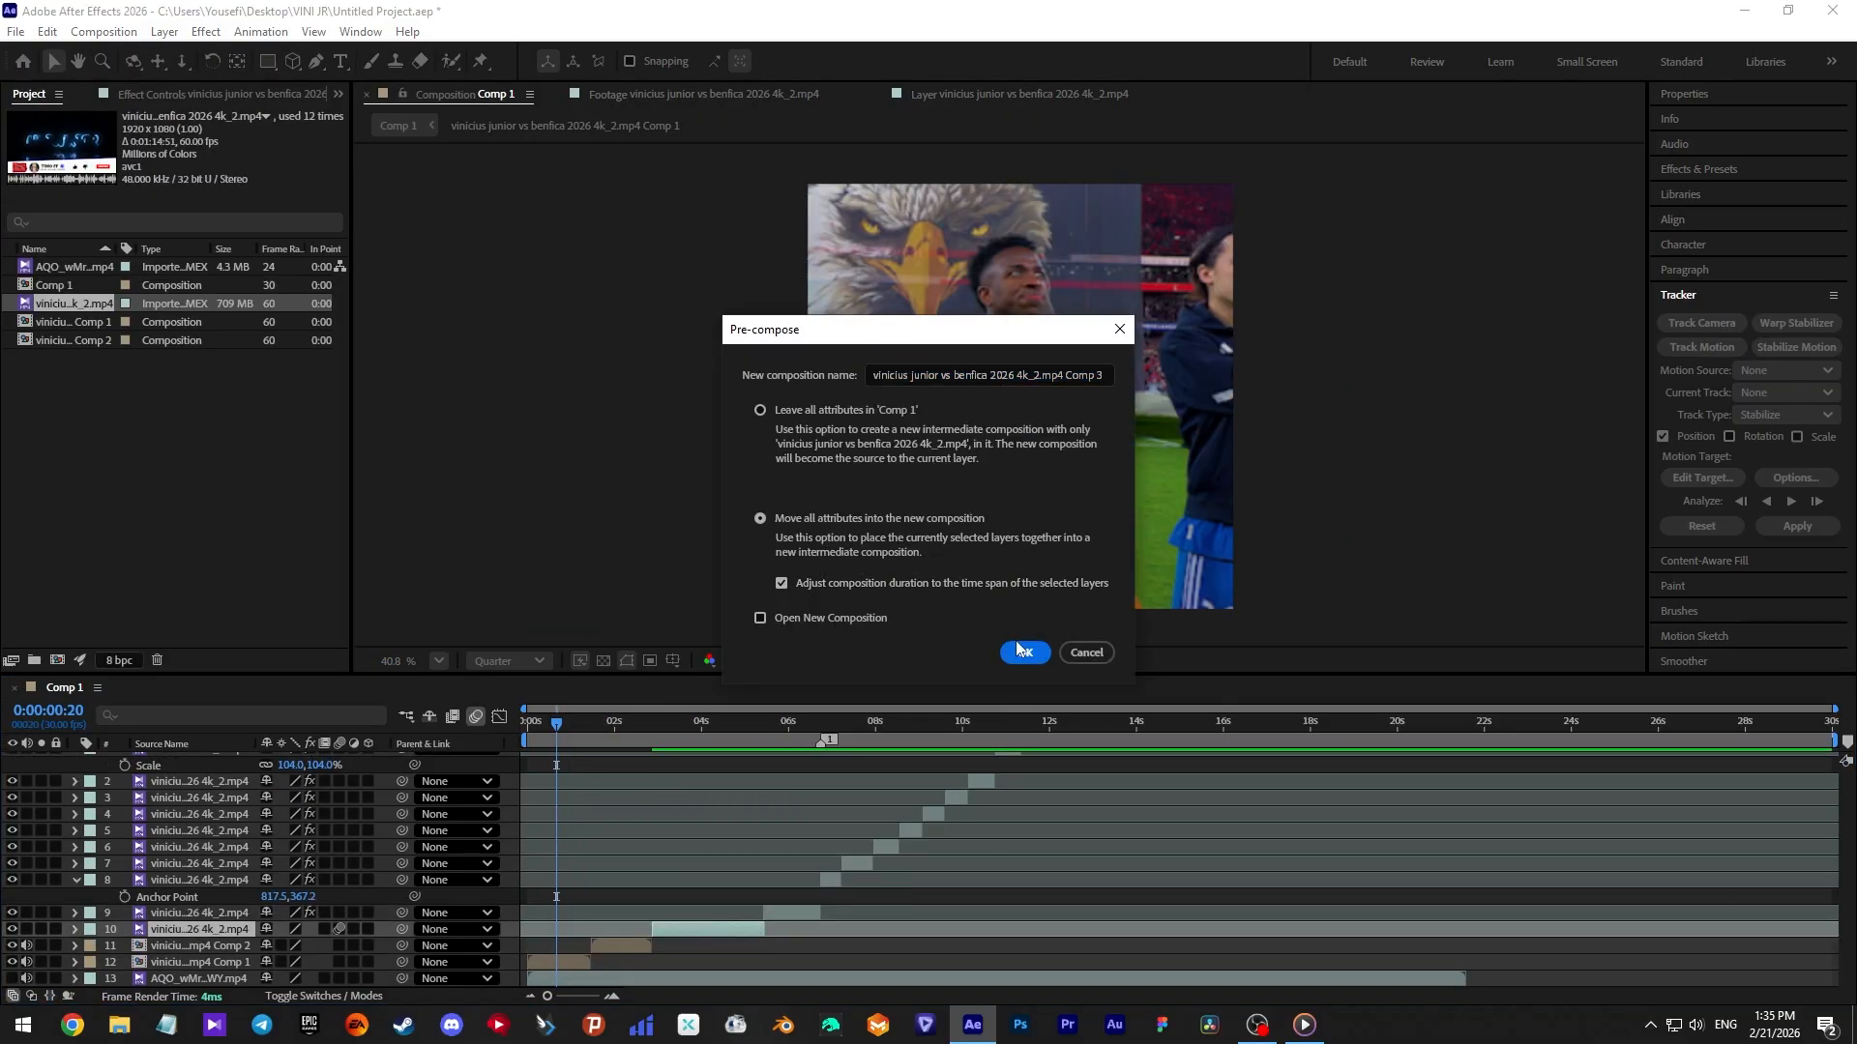
click(1021, 652)
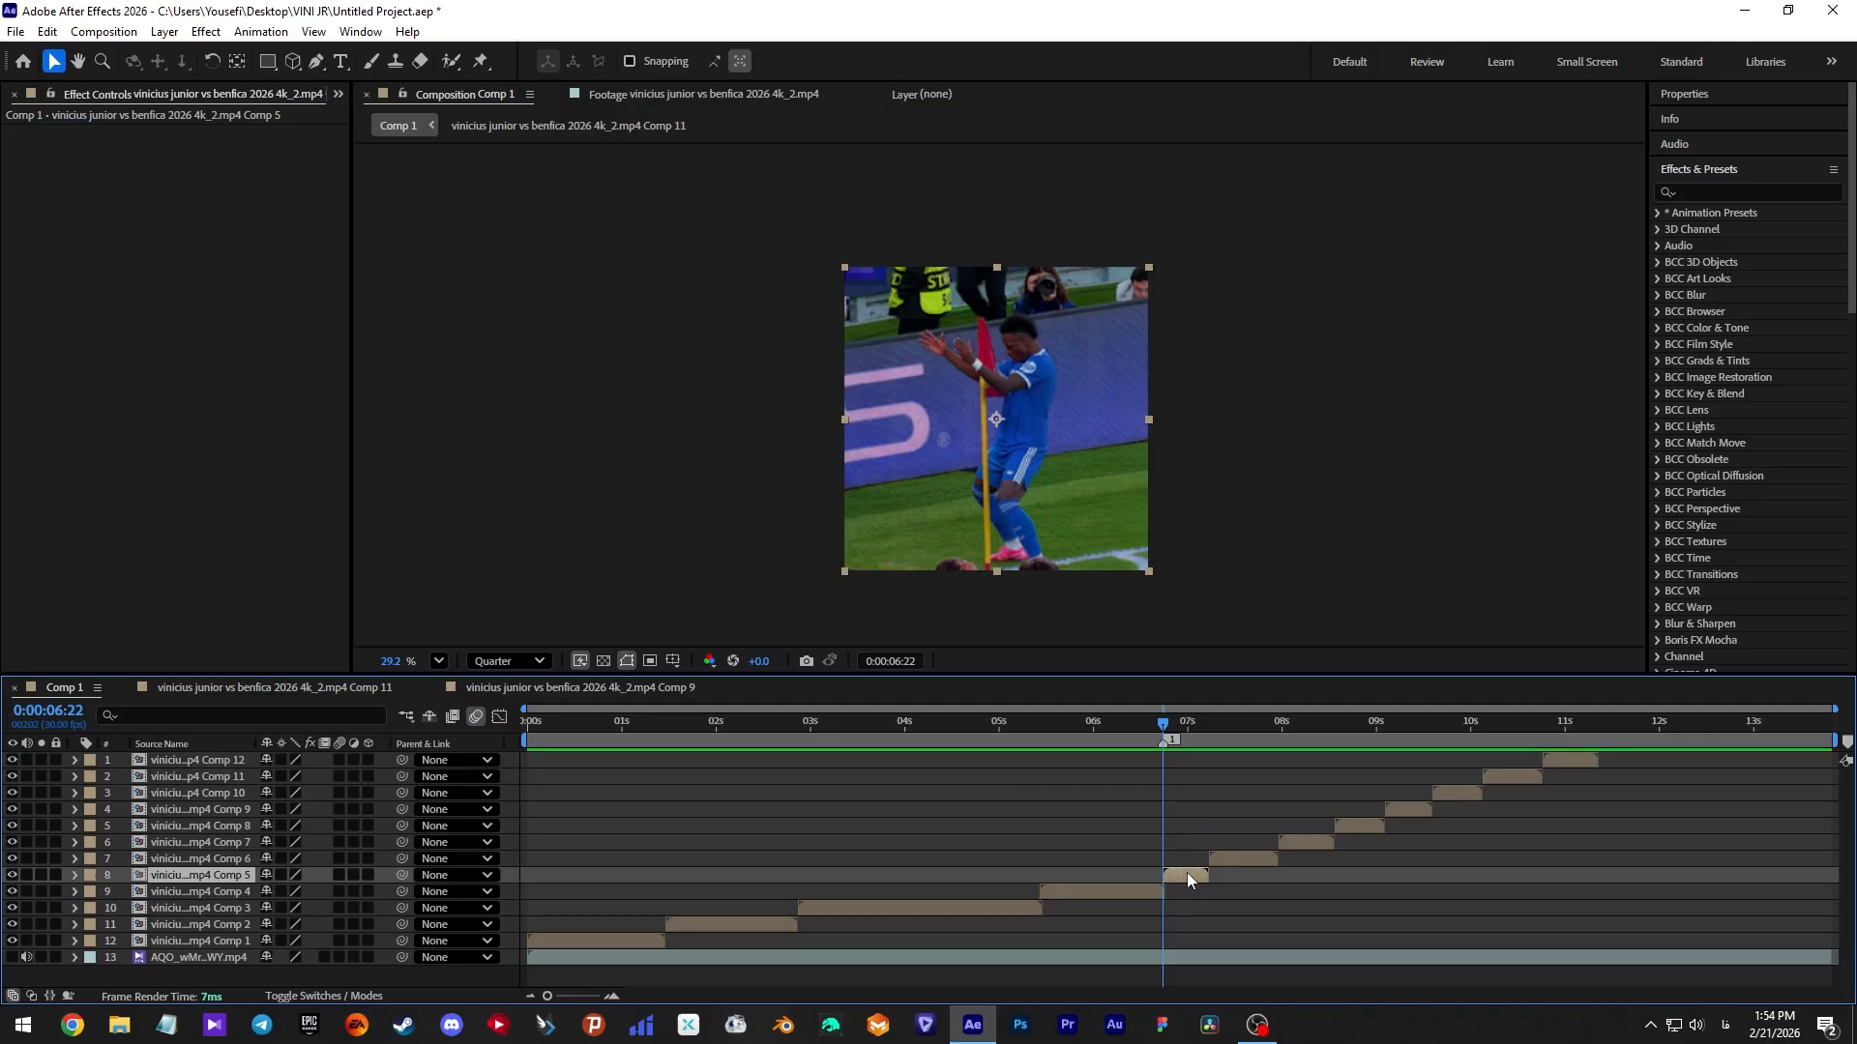
Step: Open the Comp 5 pre-composition and set its preview resolution to Full
double_click(1187, 873)
scroll(833, 352, up, 5)
click(493, 662)
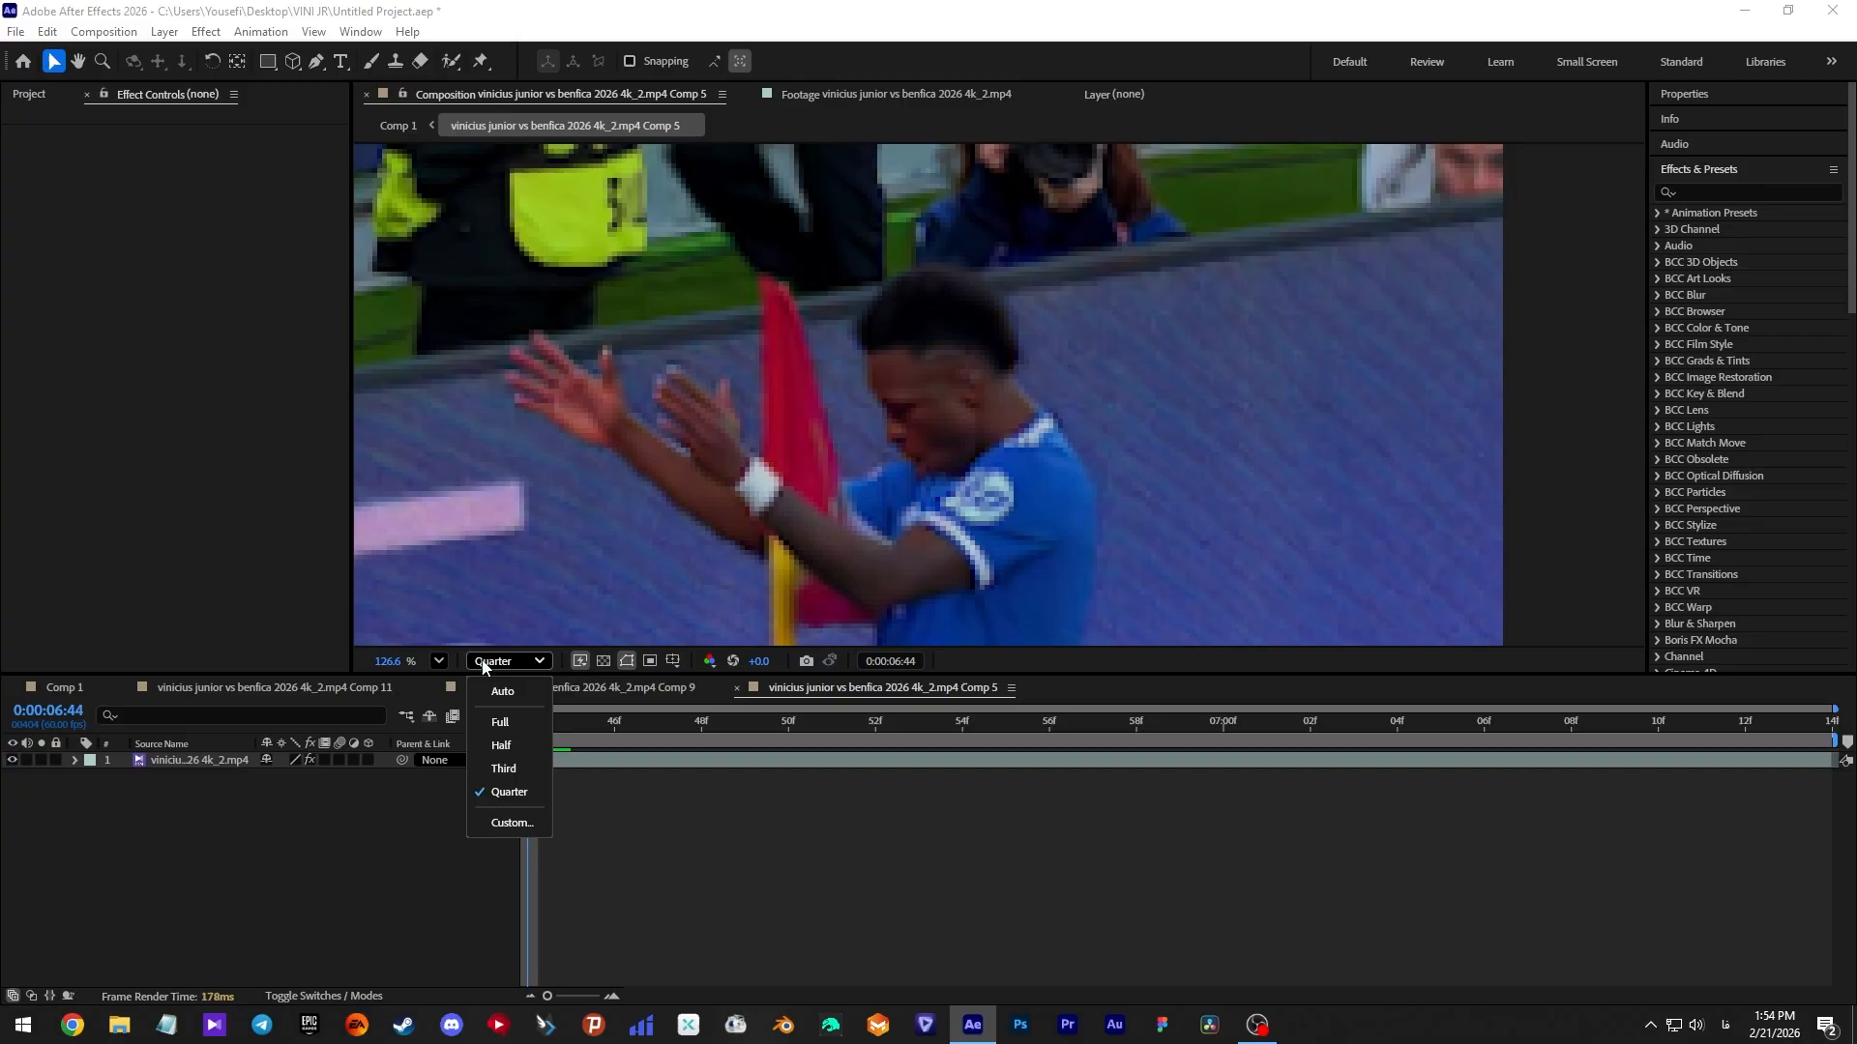
click(500, 723)
Step: Duplicate the clip layer inside Comp 5 and delete the Motion Tile effect from the top copy
click(220, 762)
key(ctrl+d)
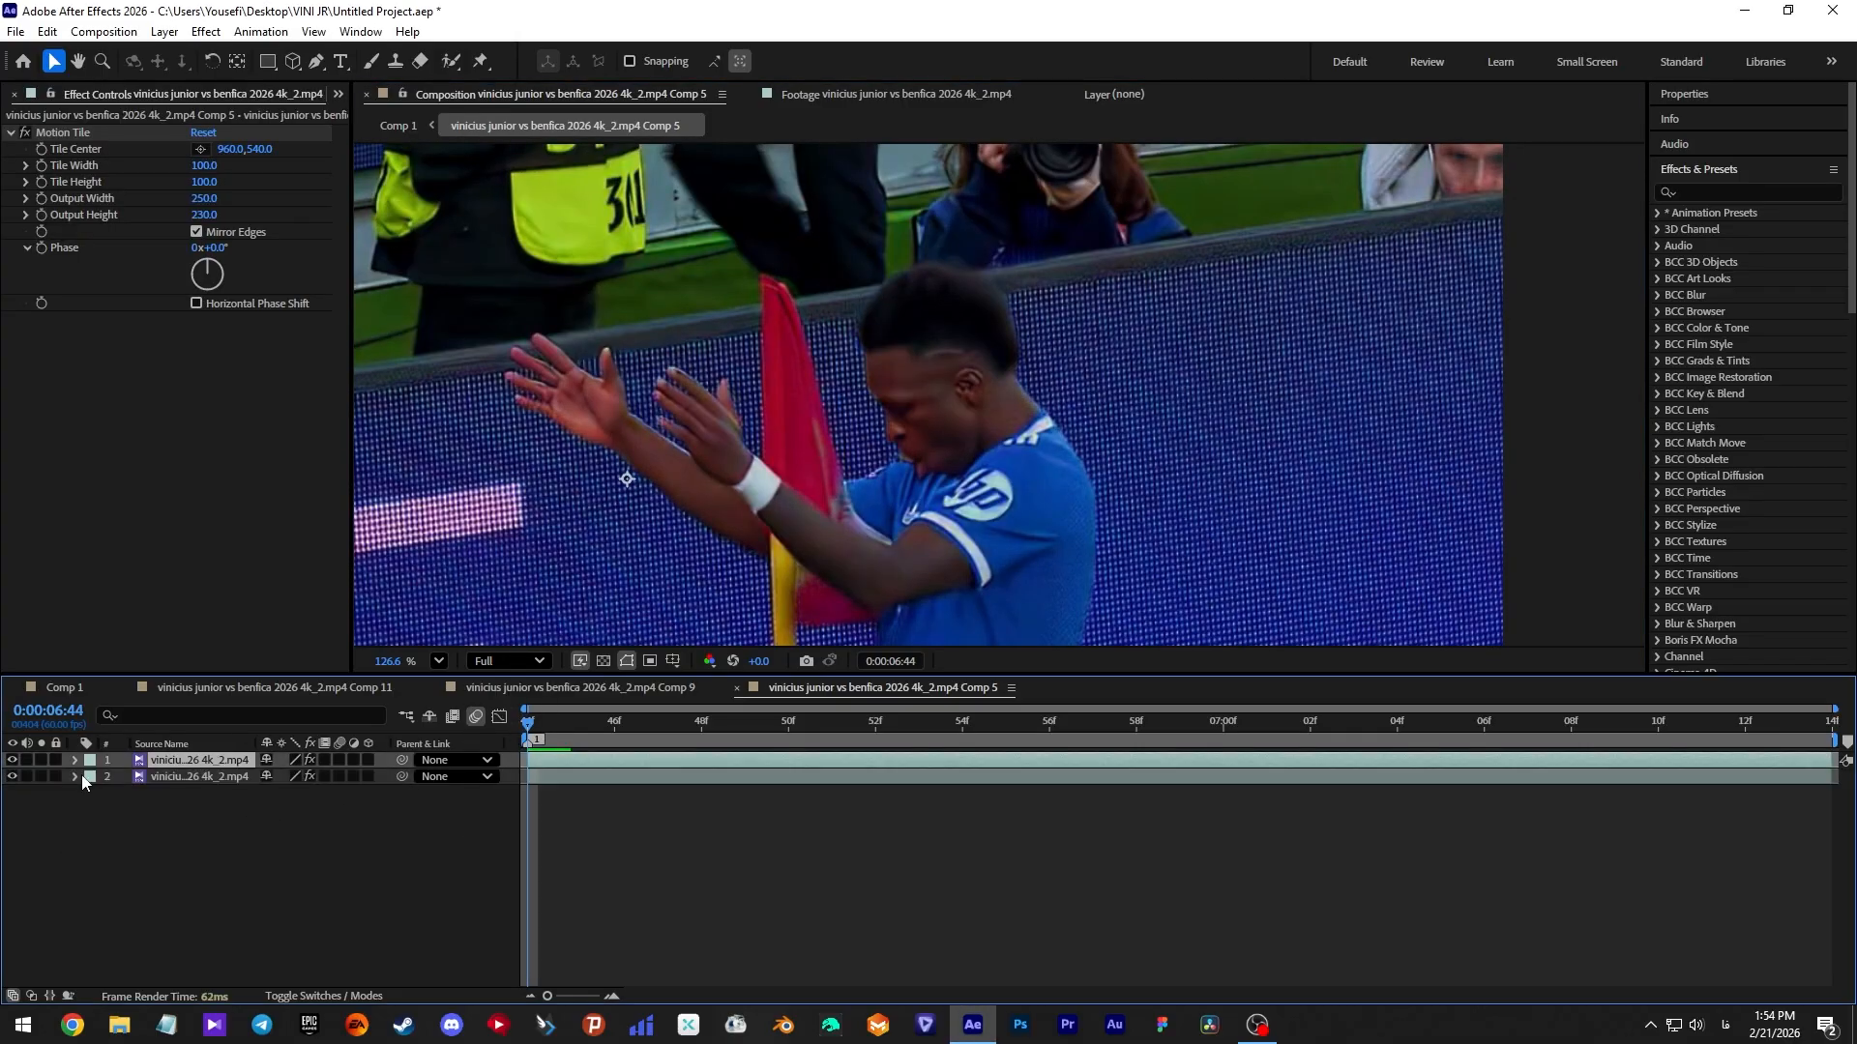
key(alt+w)
click(94, 131)
key(Delete)
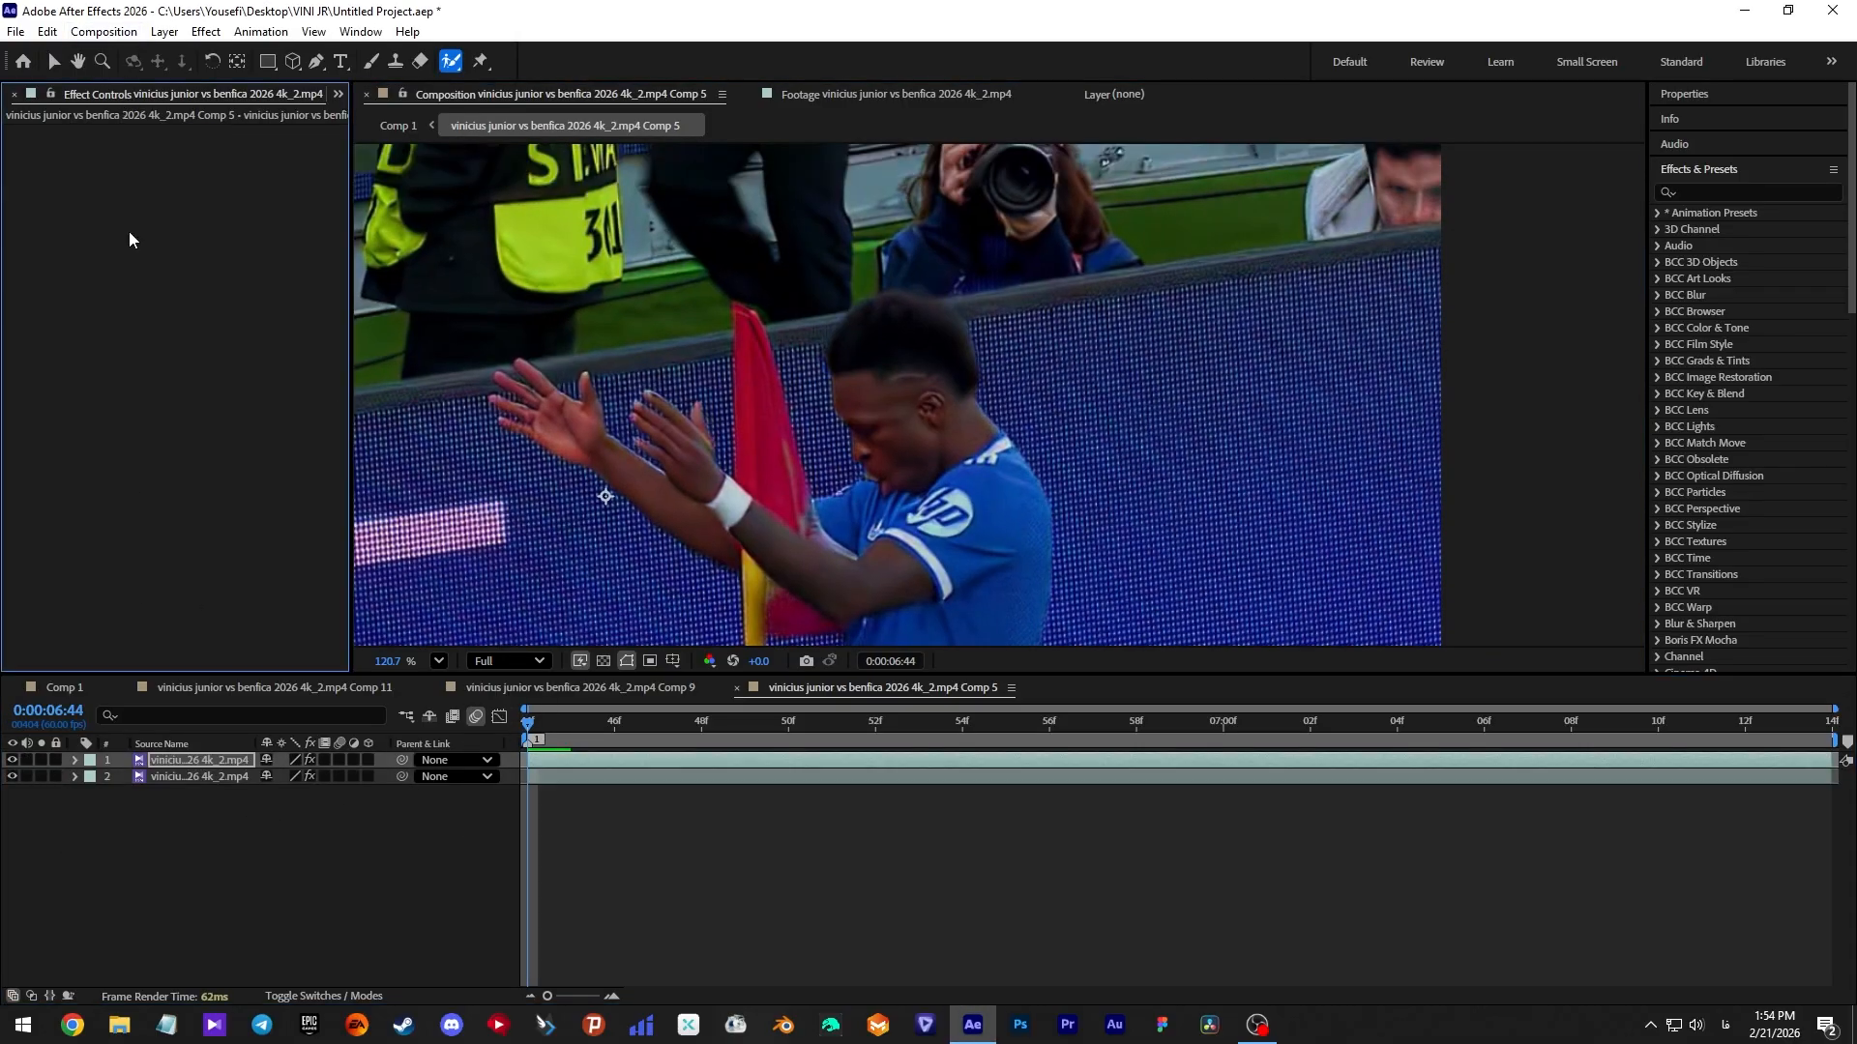
Step: Isolate the player's head on the top copy with Roto Brush, exclude the background beside it, and freeze the matte
double_click(163, 764)
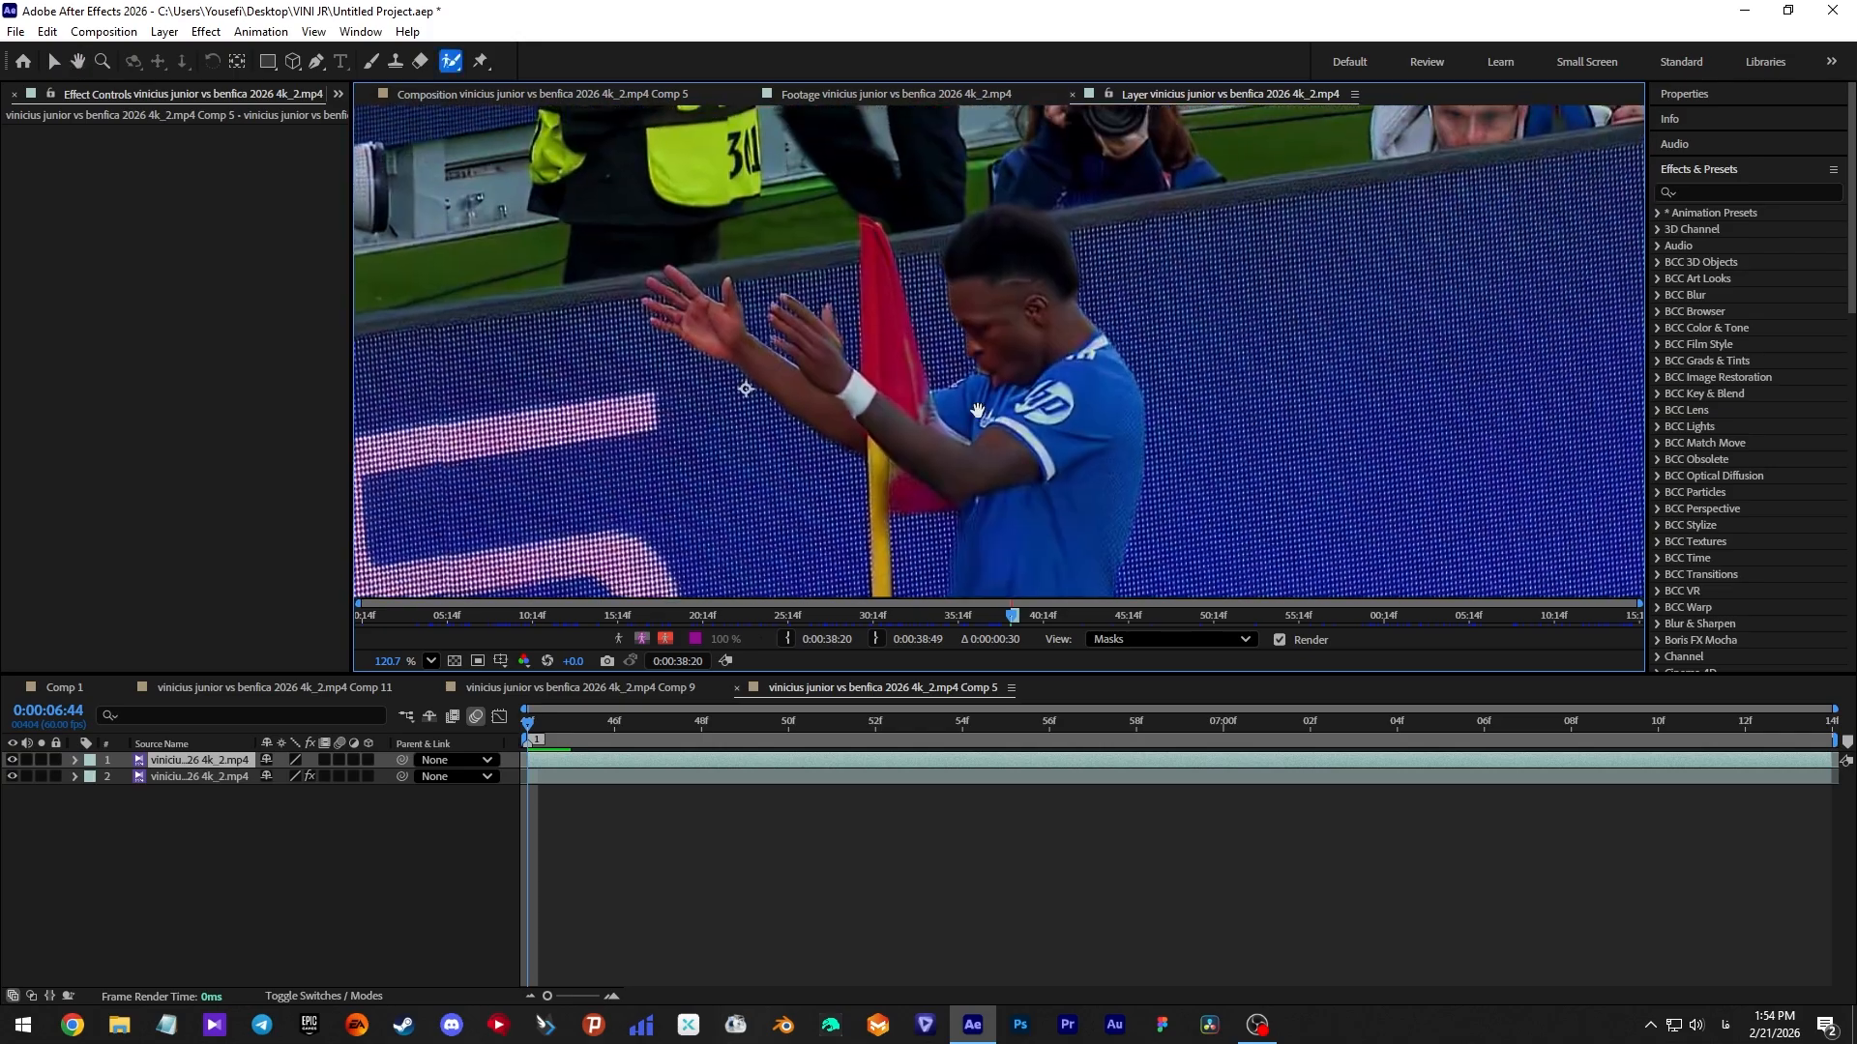
drag(981, 358, 995, 364)
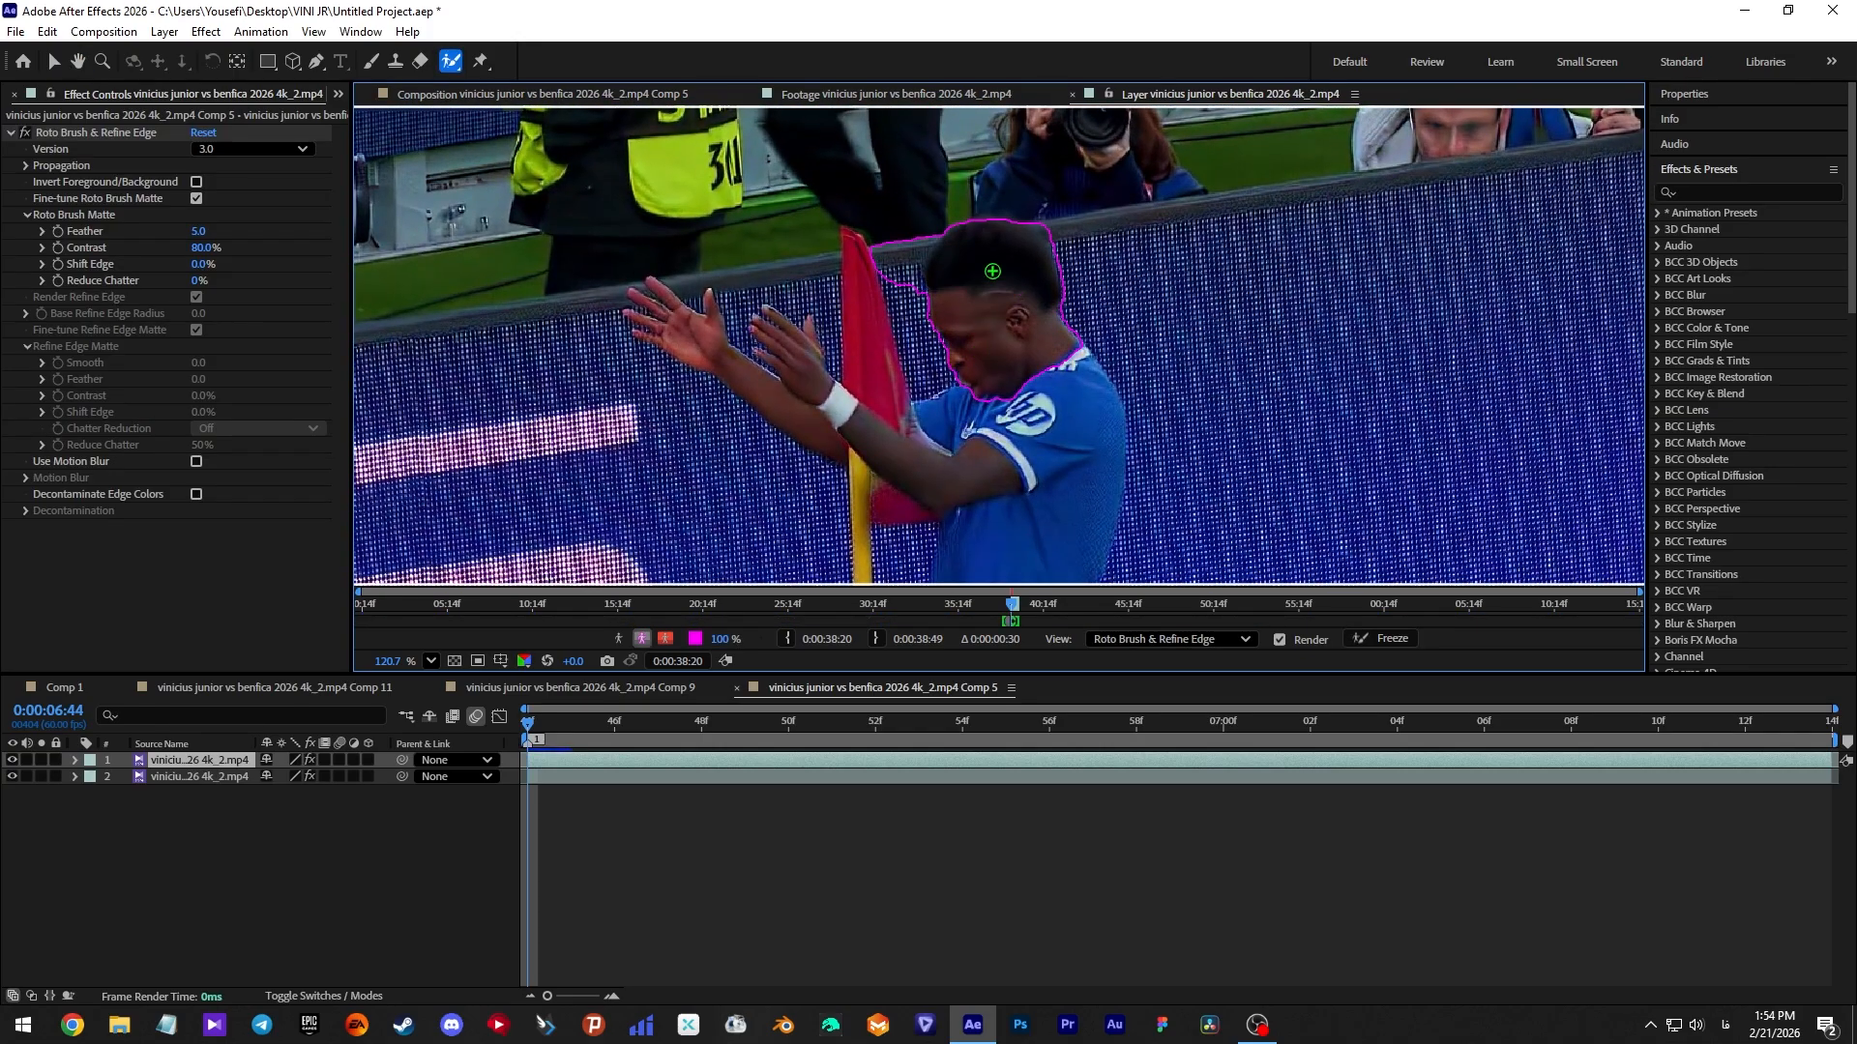
scroll(992, 271, up, 5)
alt+drag(791, 179, 740, 333)
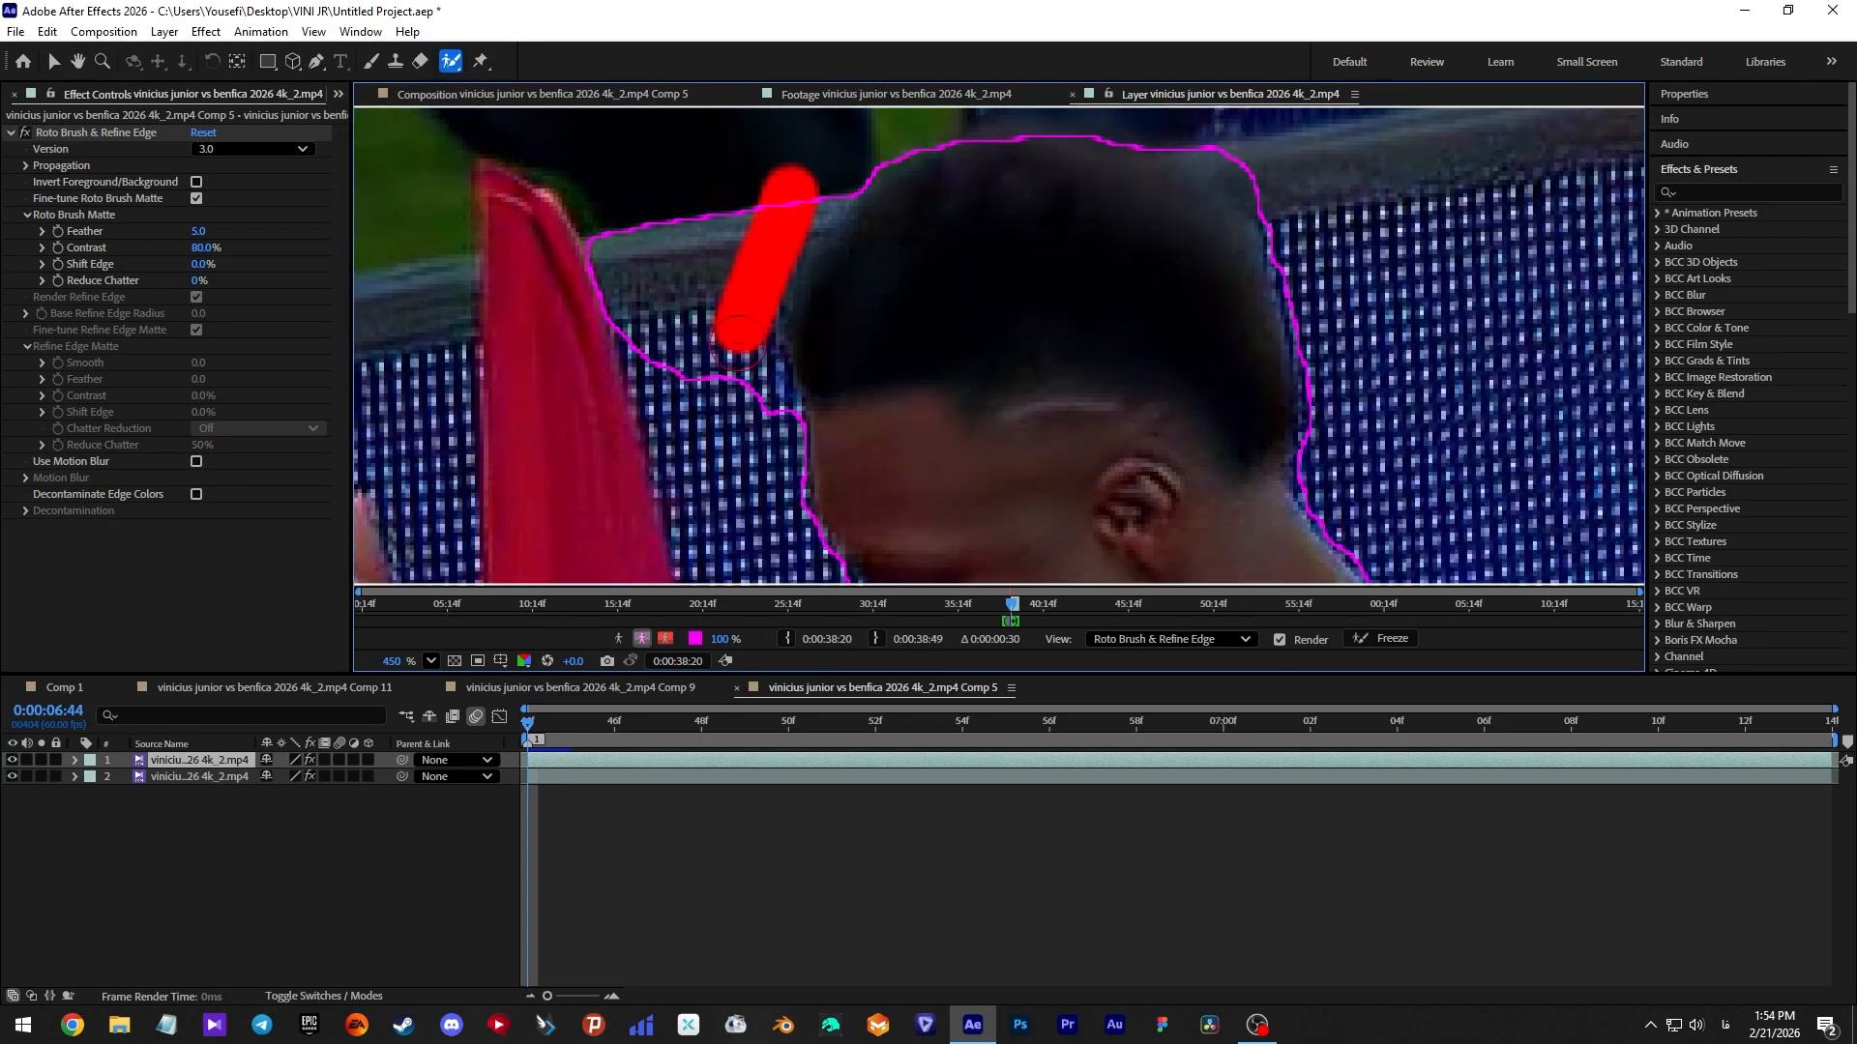
scroll(854, 176, down, 2)
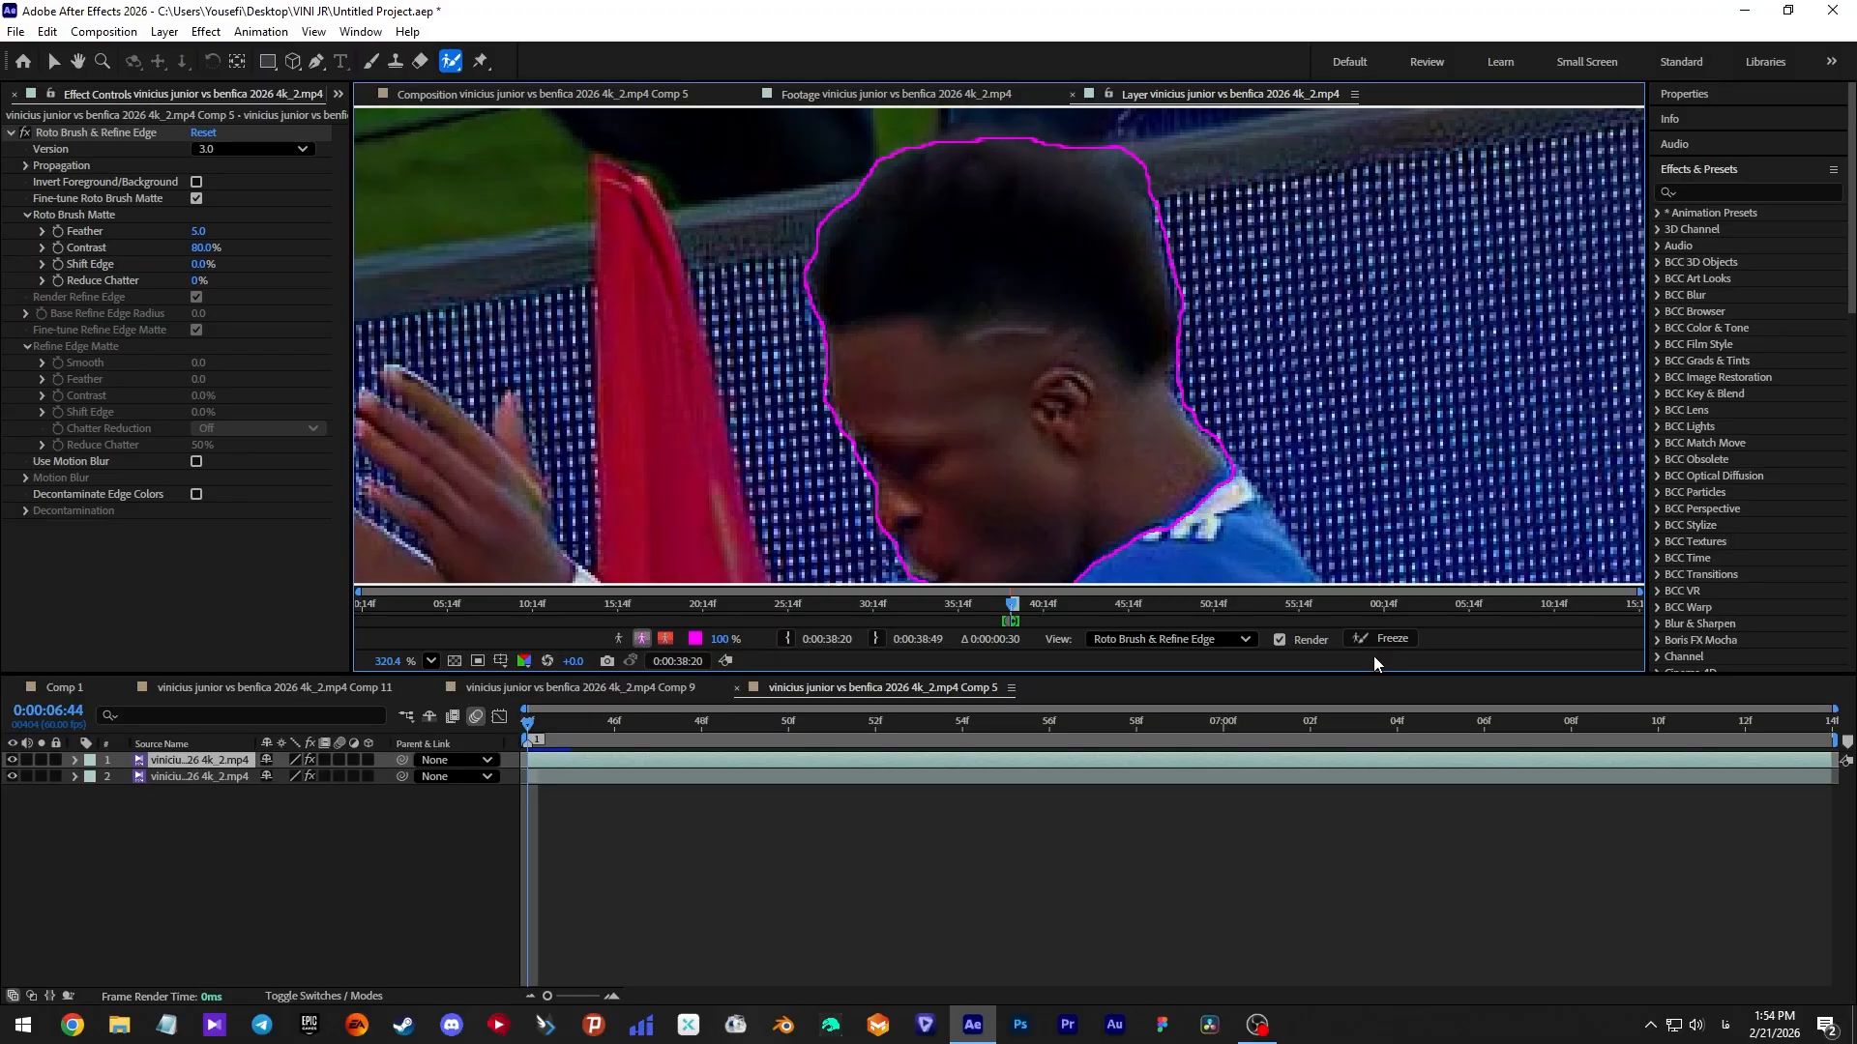
click(1375, 642)
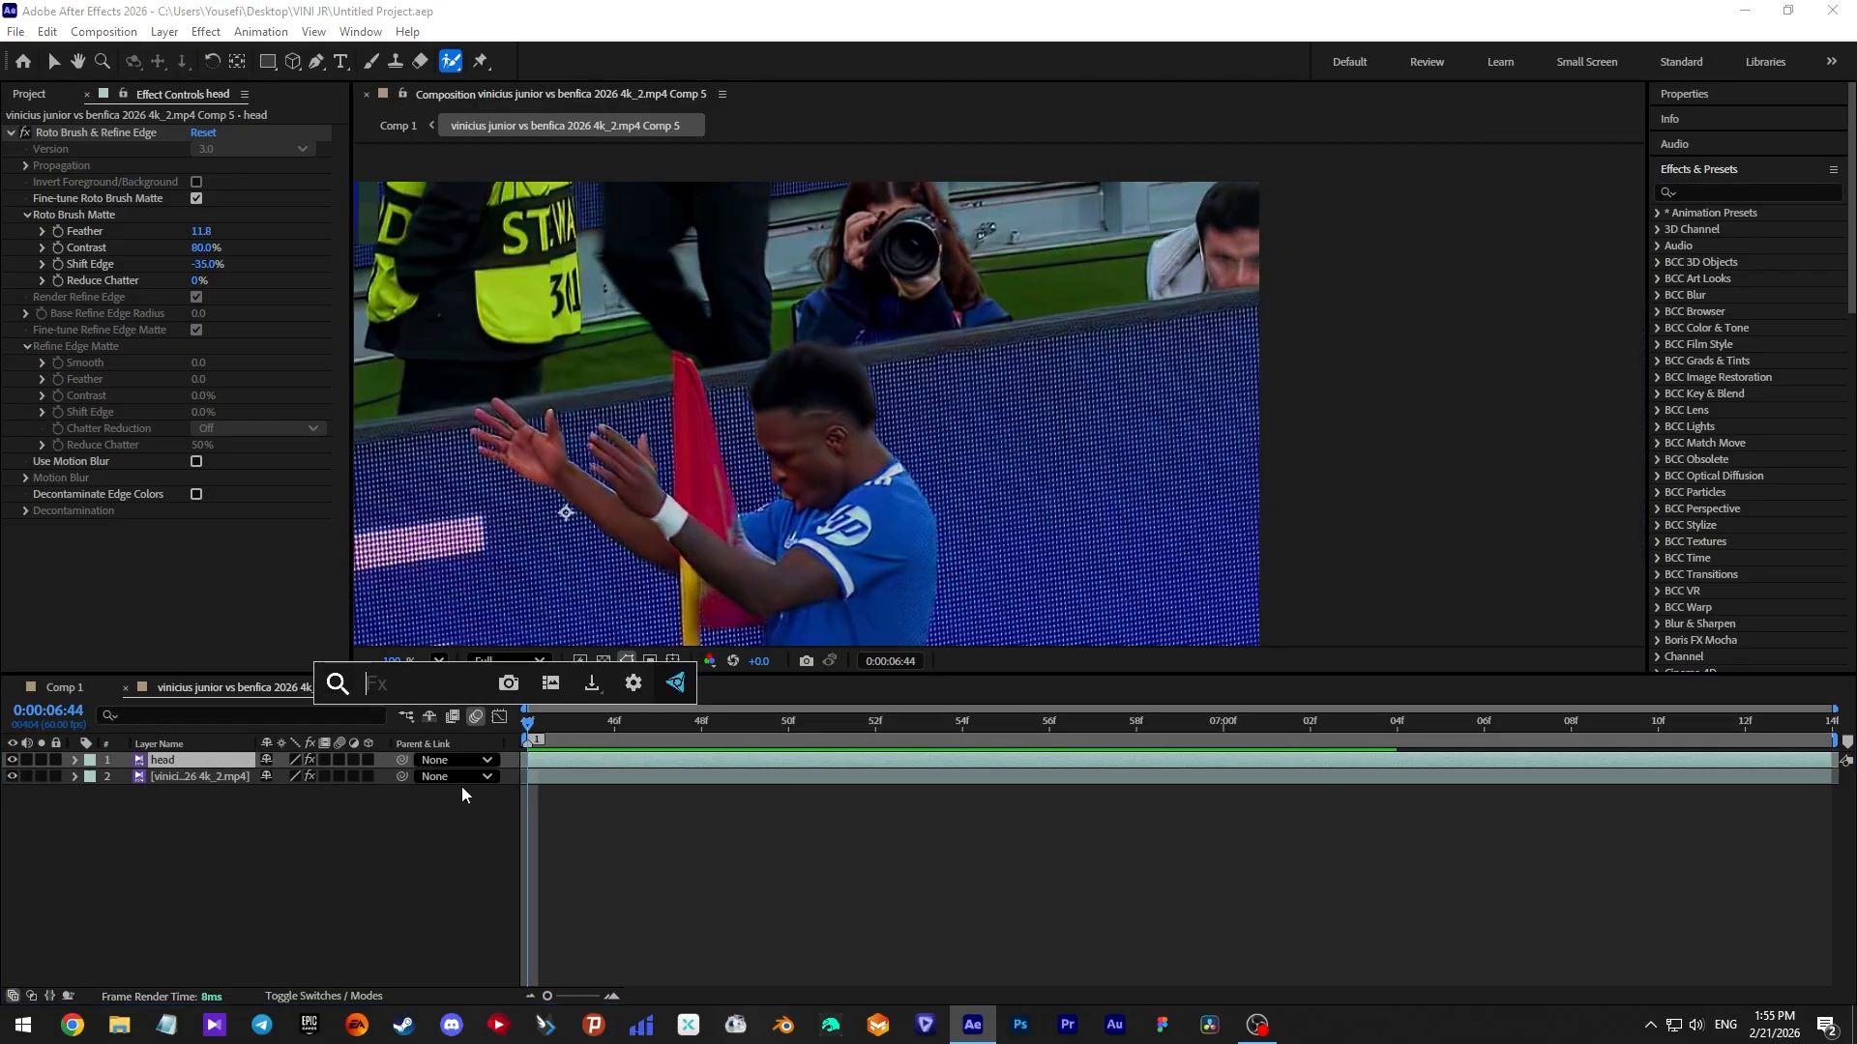
Step: Apply a Fill effect to the head layer and set its color to white
text(f)
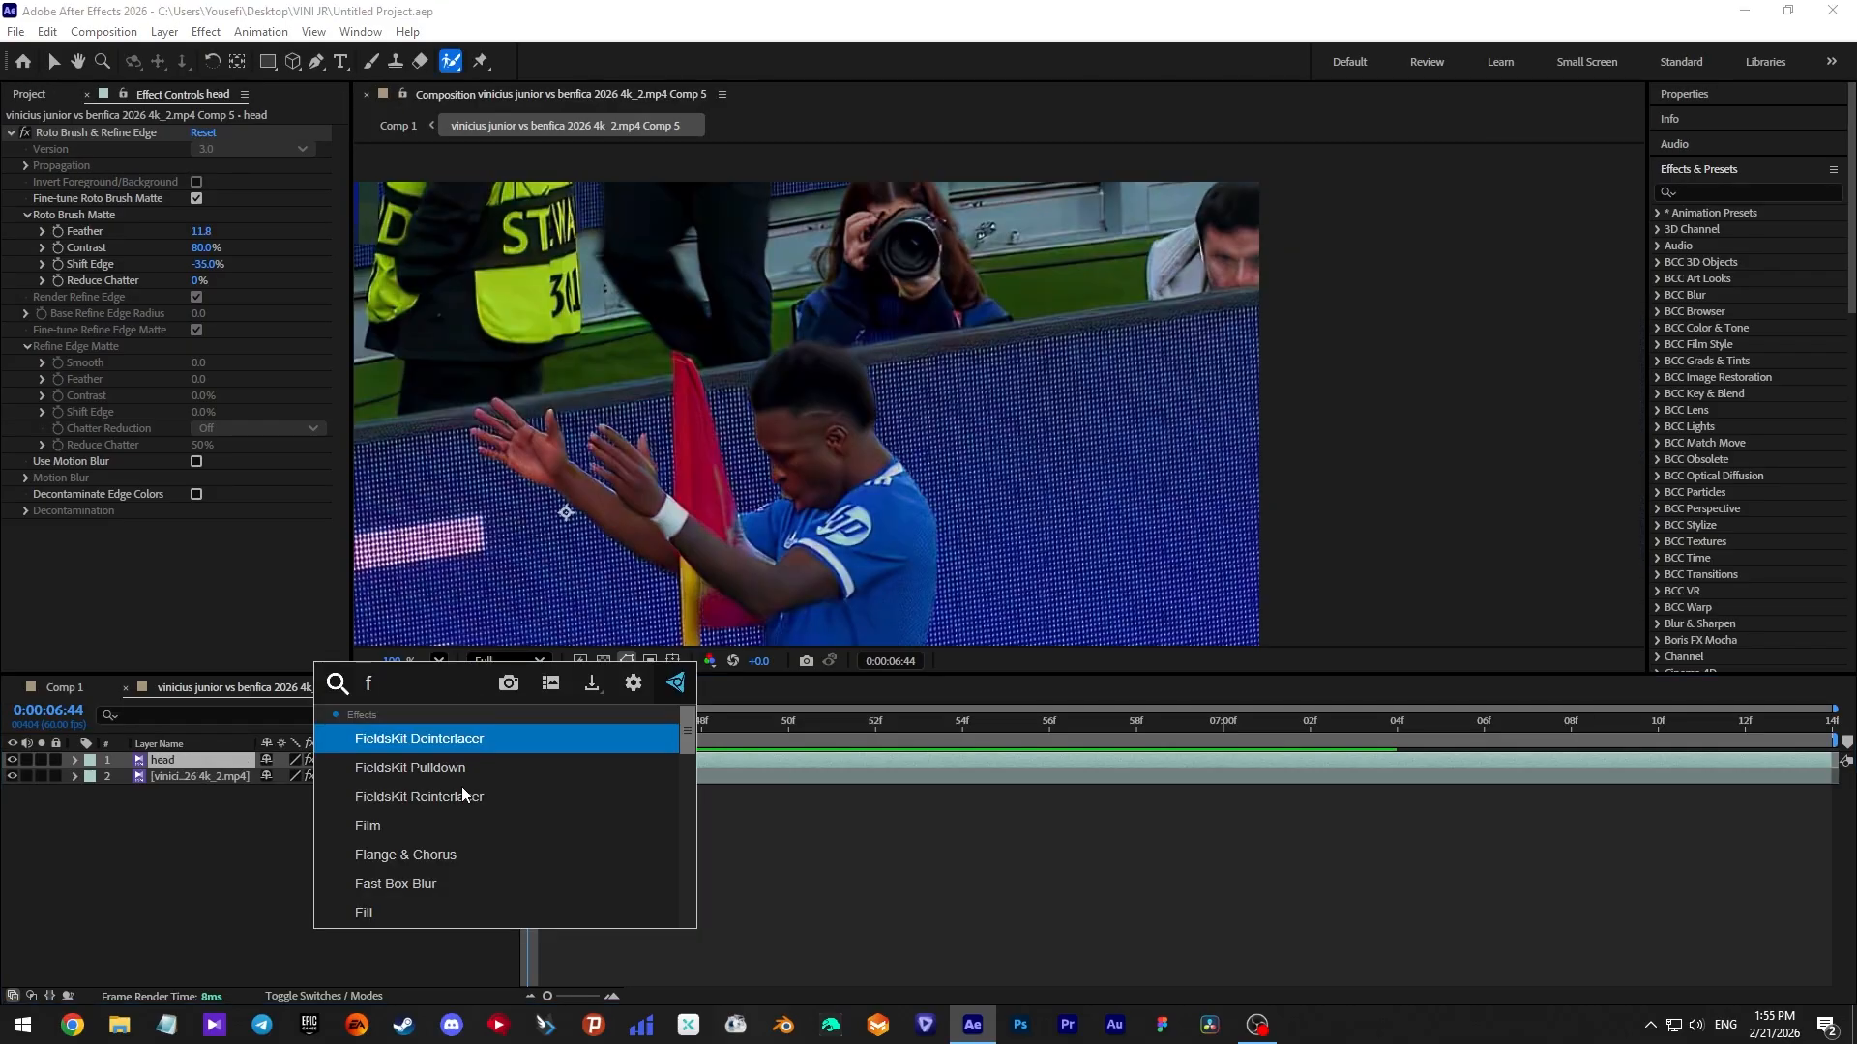
text(ill)
key(Return)
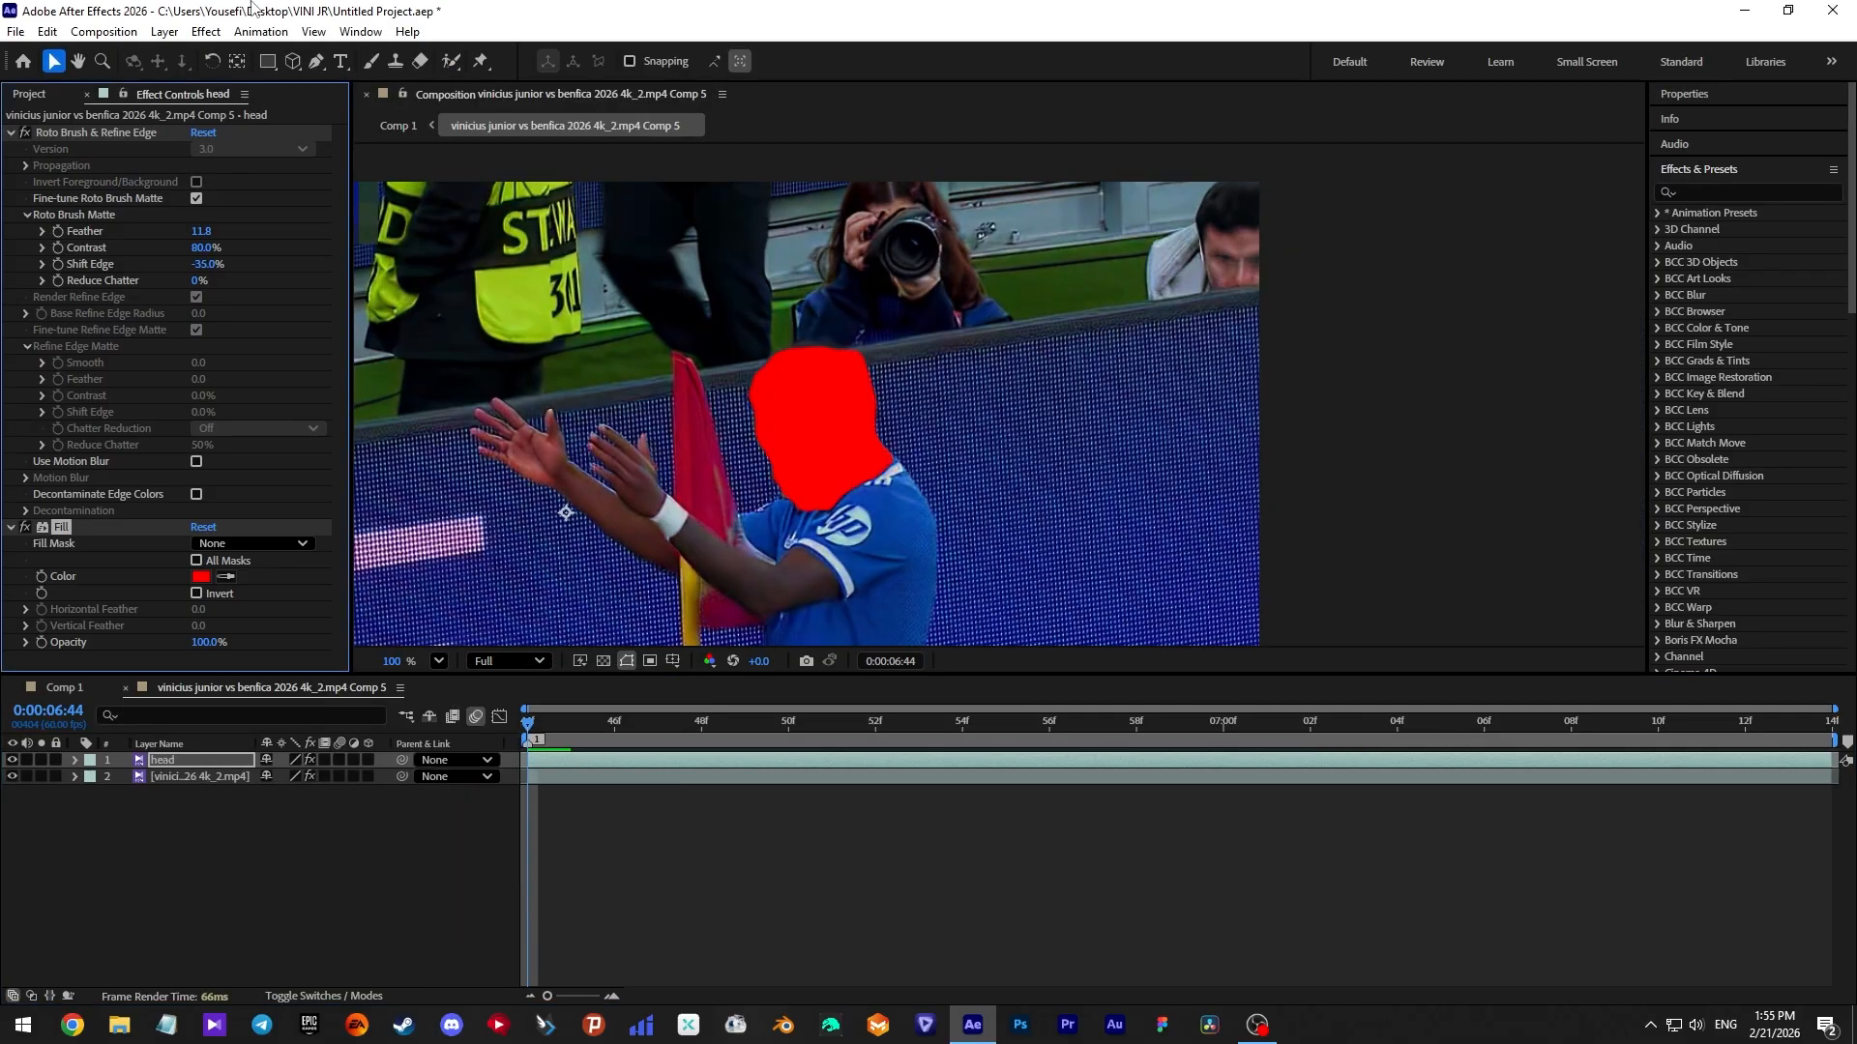
click(201, 577)
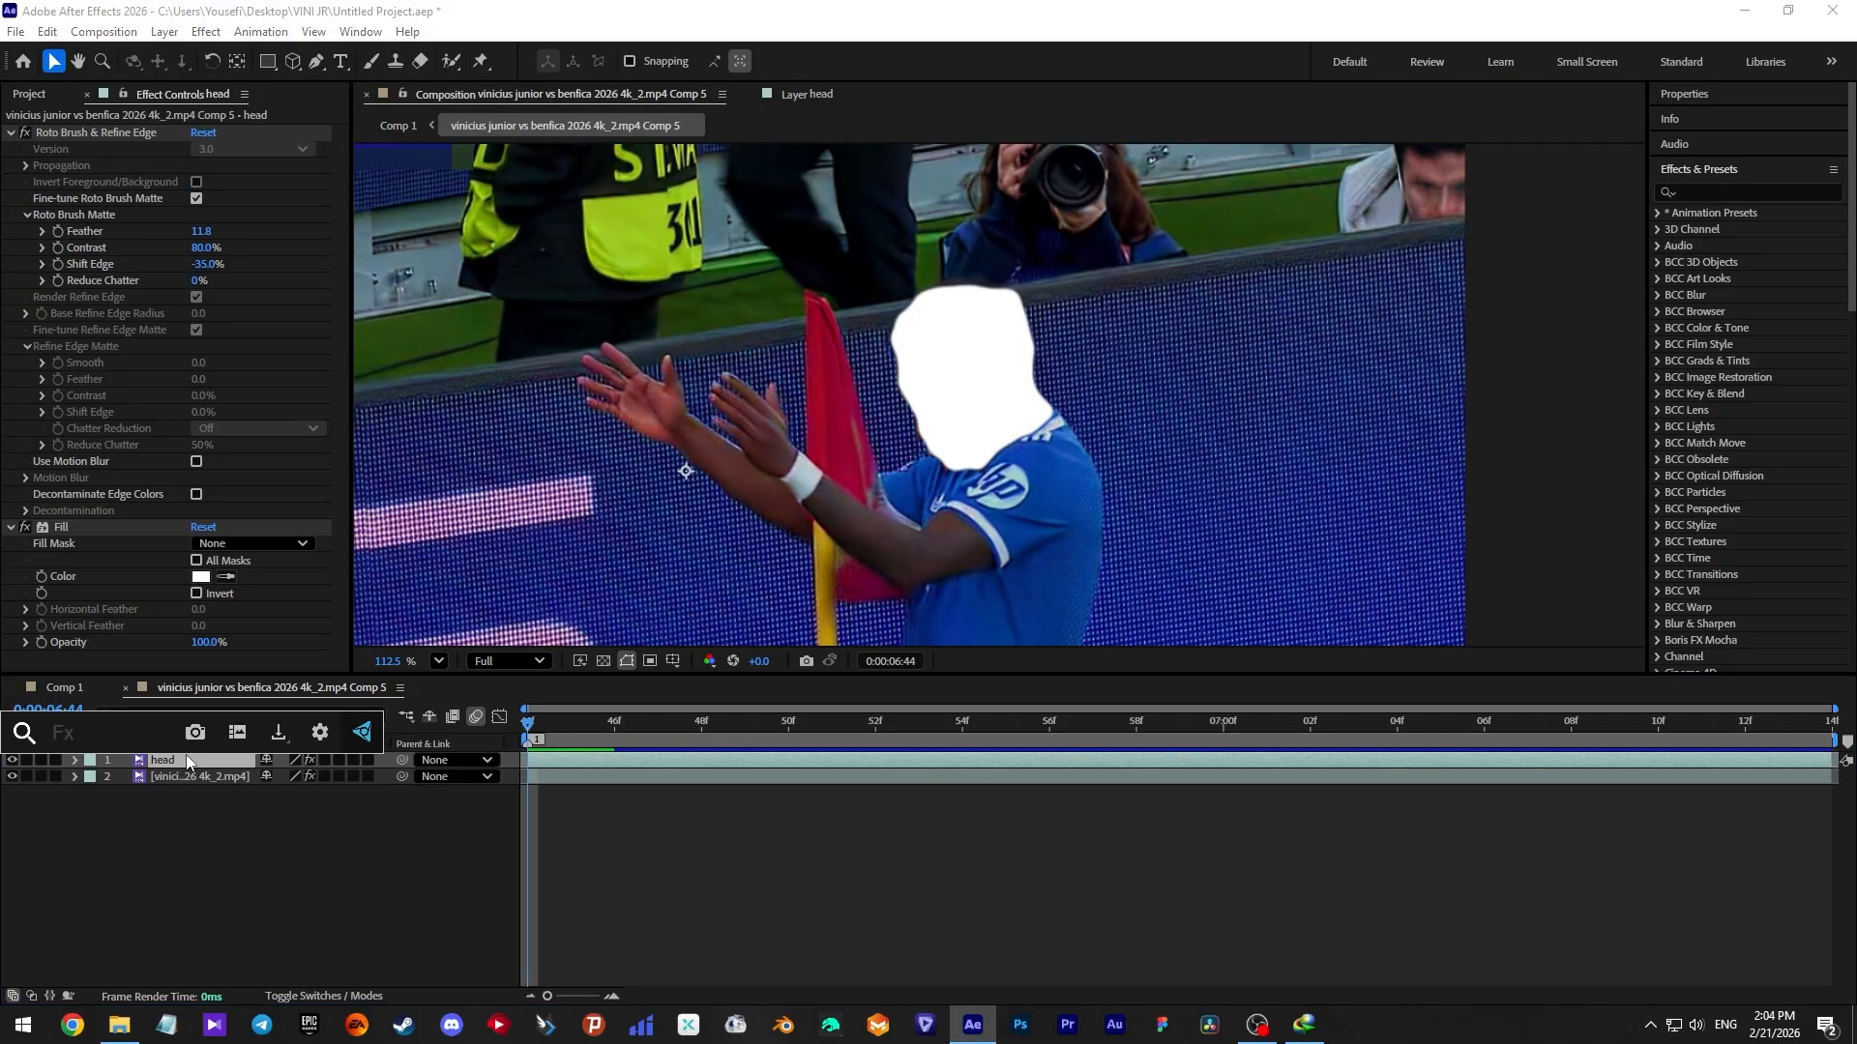
Step: Apply Deep Glow 2 to the head layer and set its exposure to 0.50
text(d)
key(Return)
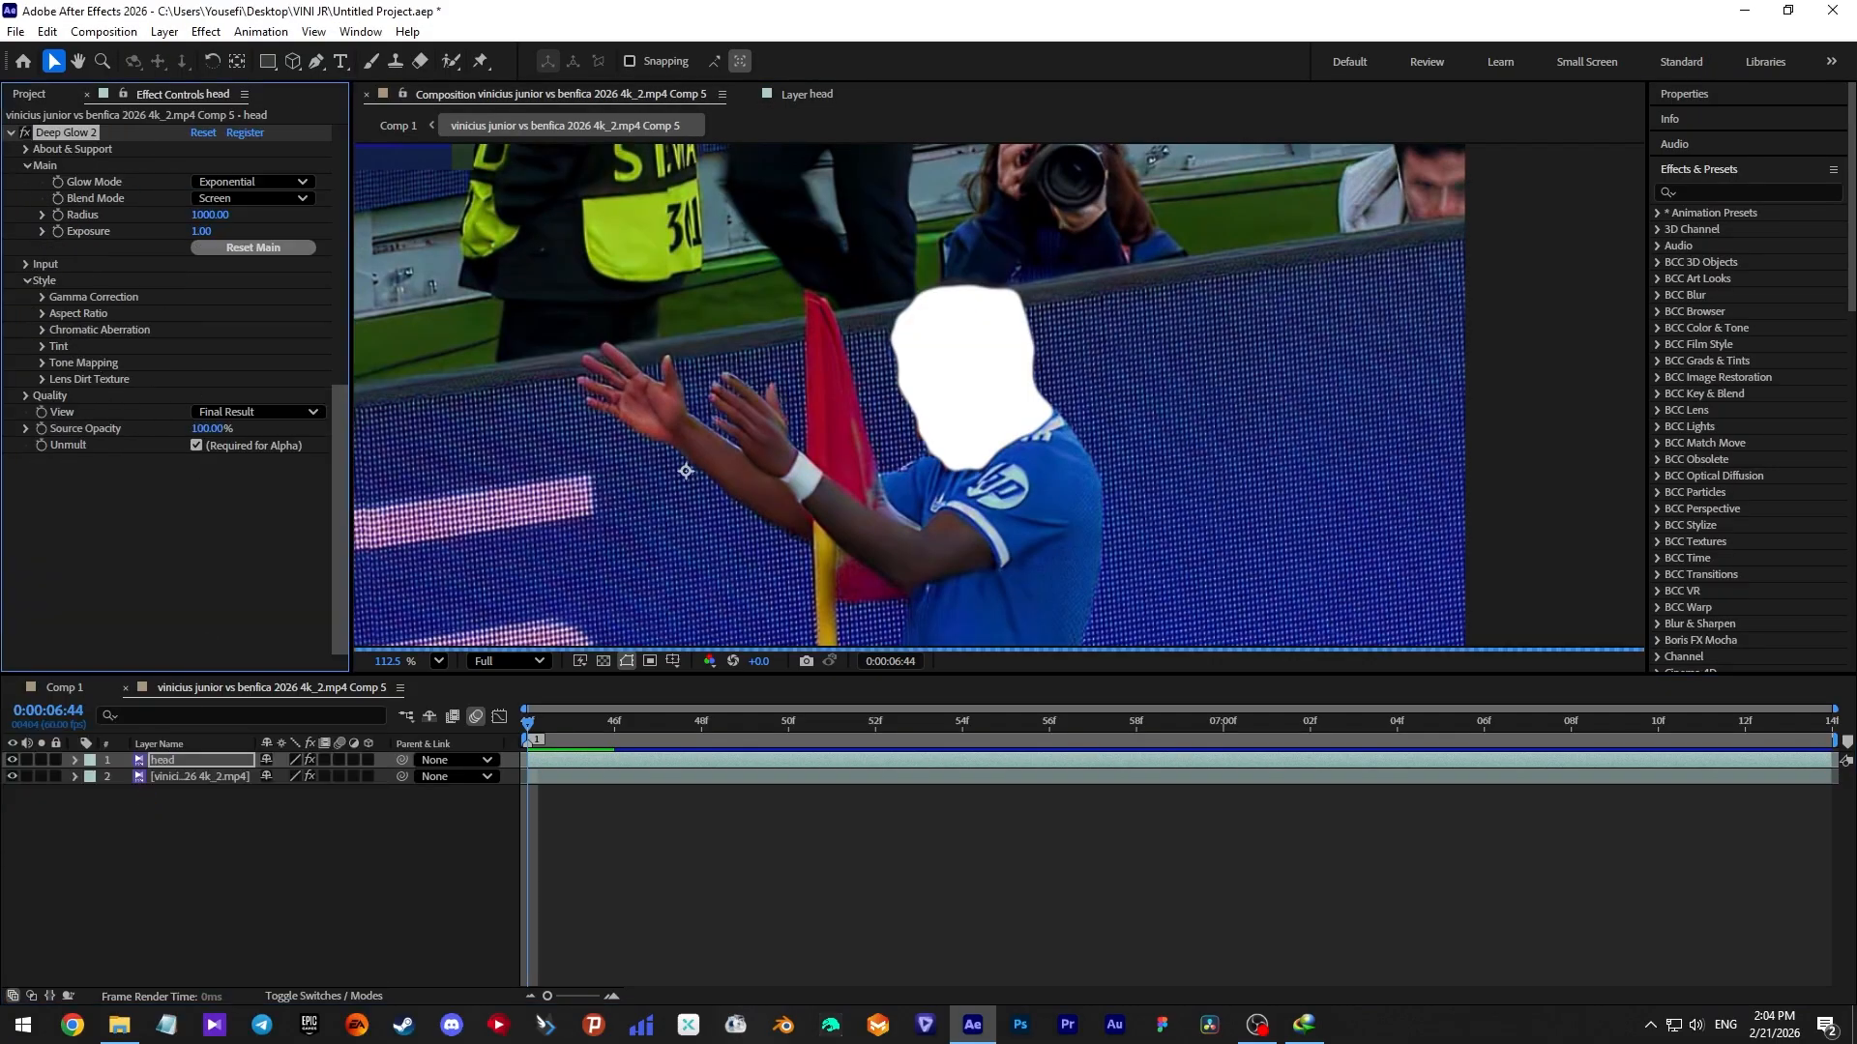
scroll(60, 152, up, 5)
click(209, 380)
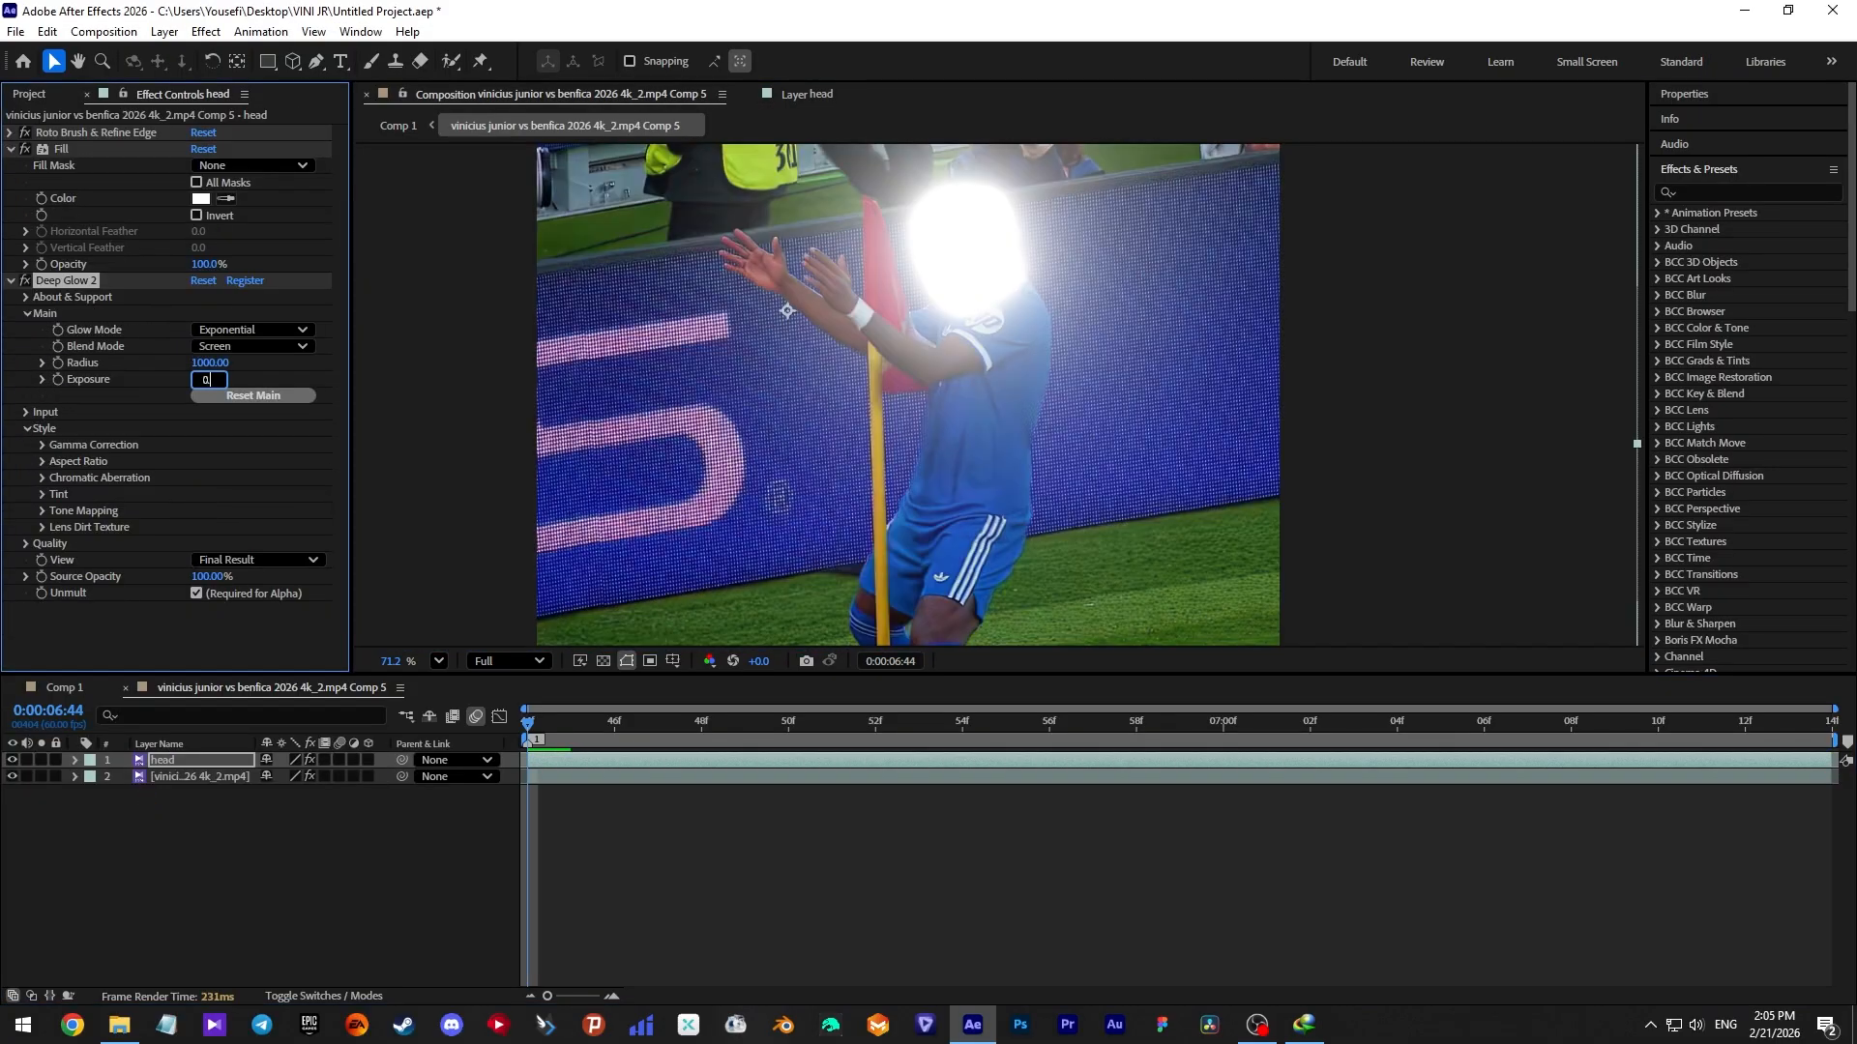
key(Return)
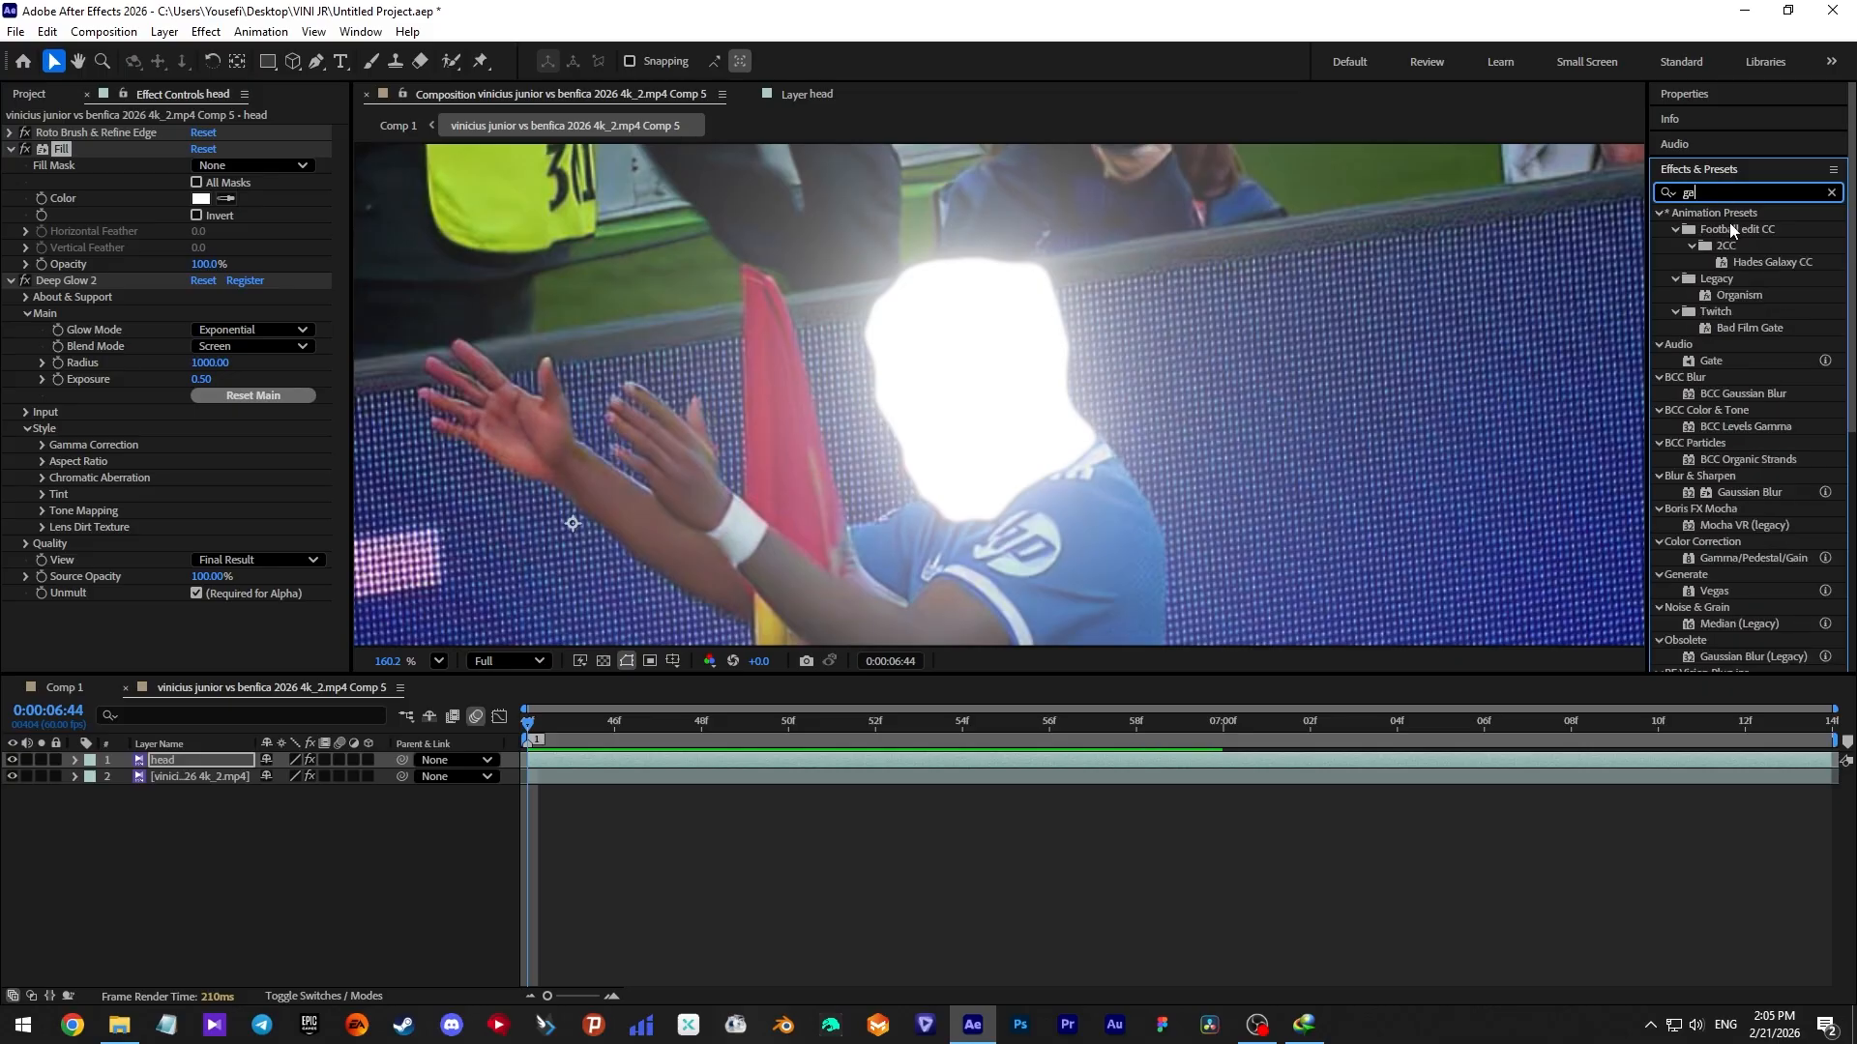
Step: Add a Gaussian Blur with a blurriness of 30.9 to the head layer and place it above Deep Glow 2
text(s)
drag(1749, 262, 249, 625)
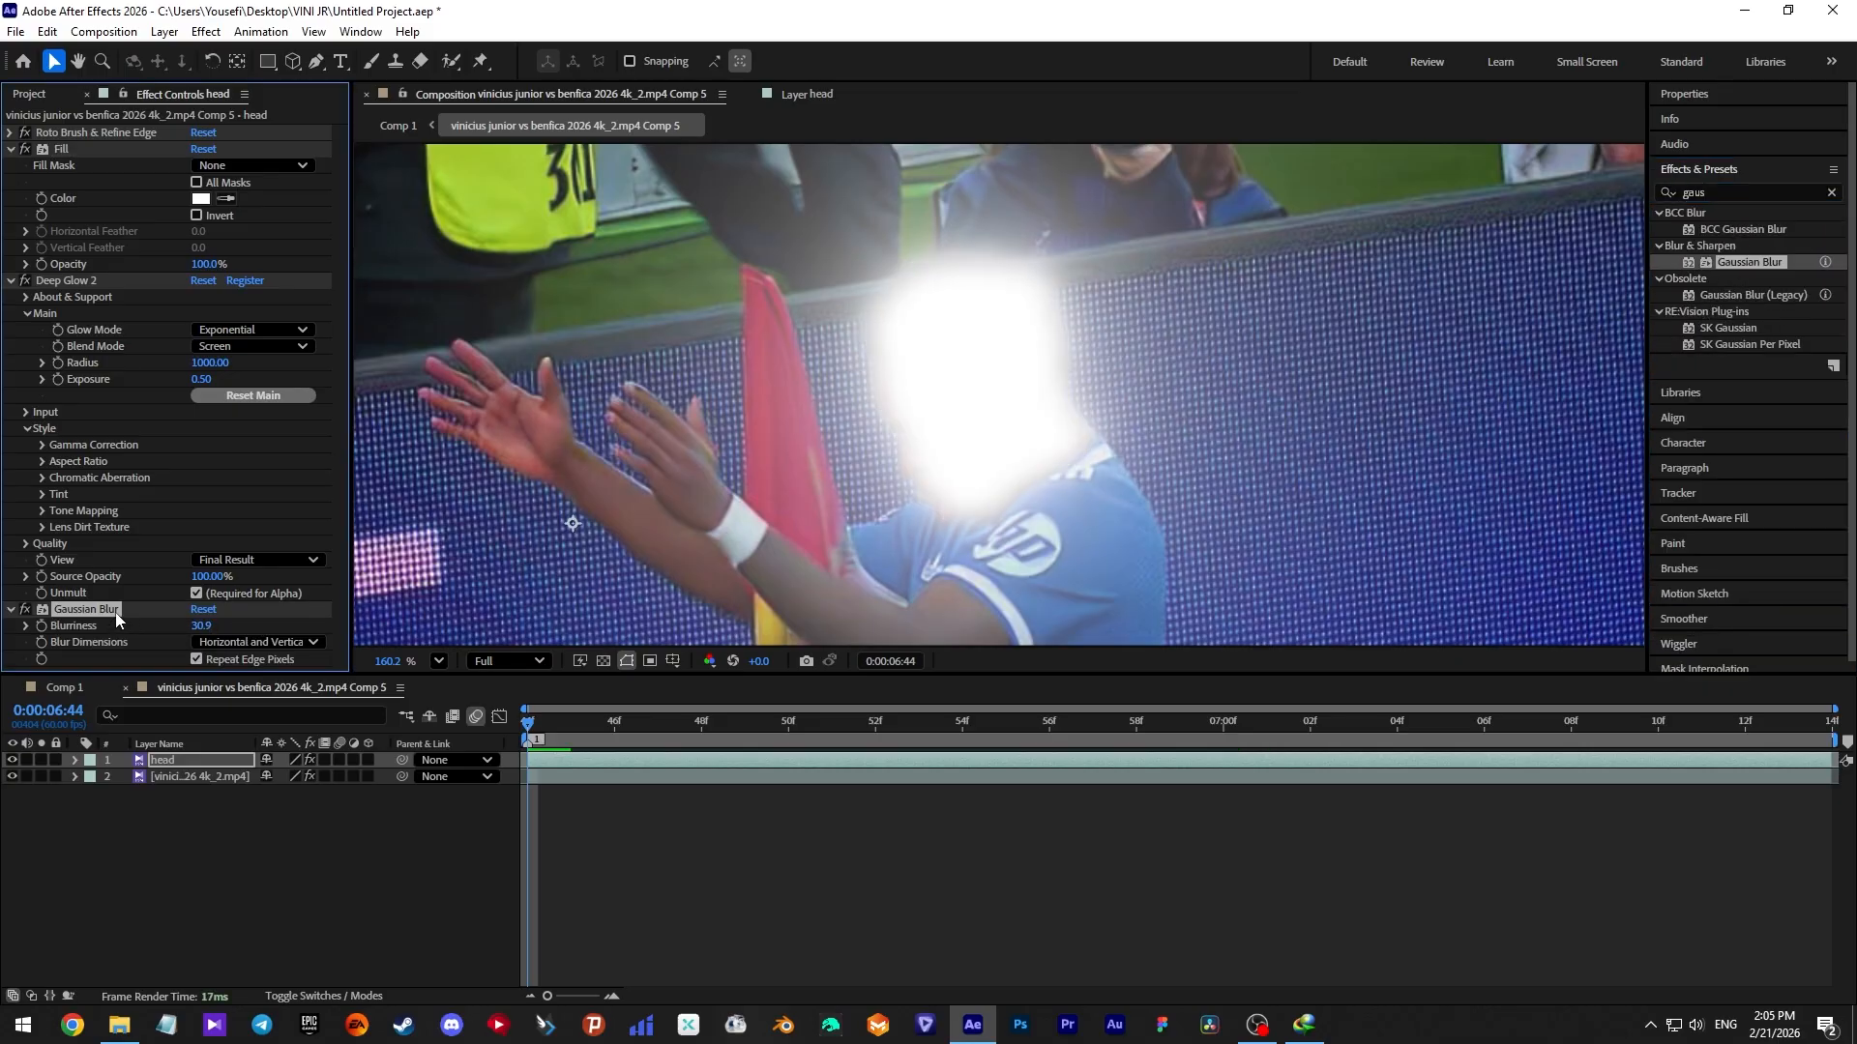
drag(125, 269, 126, 273)
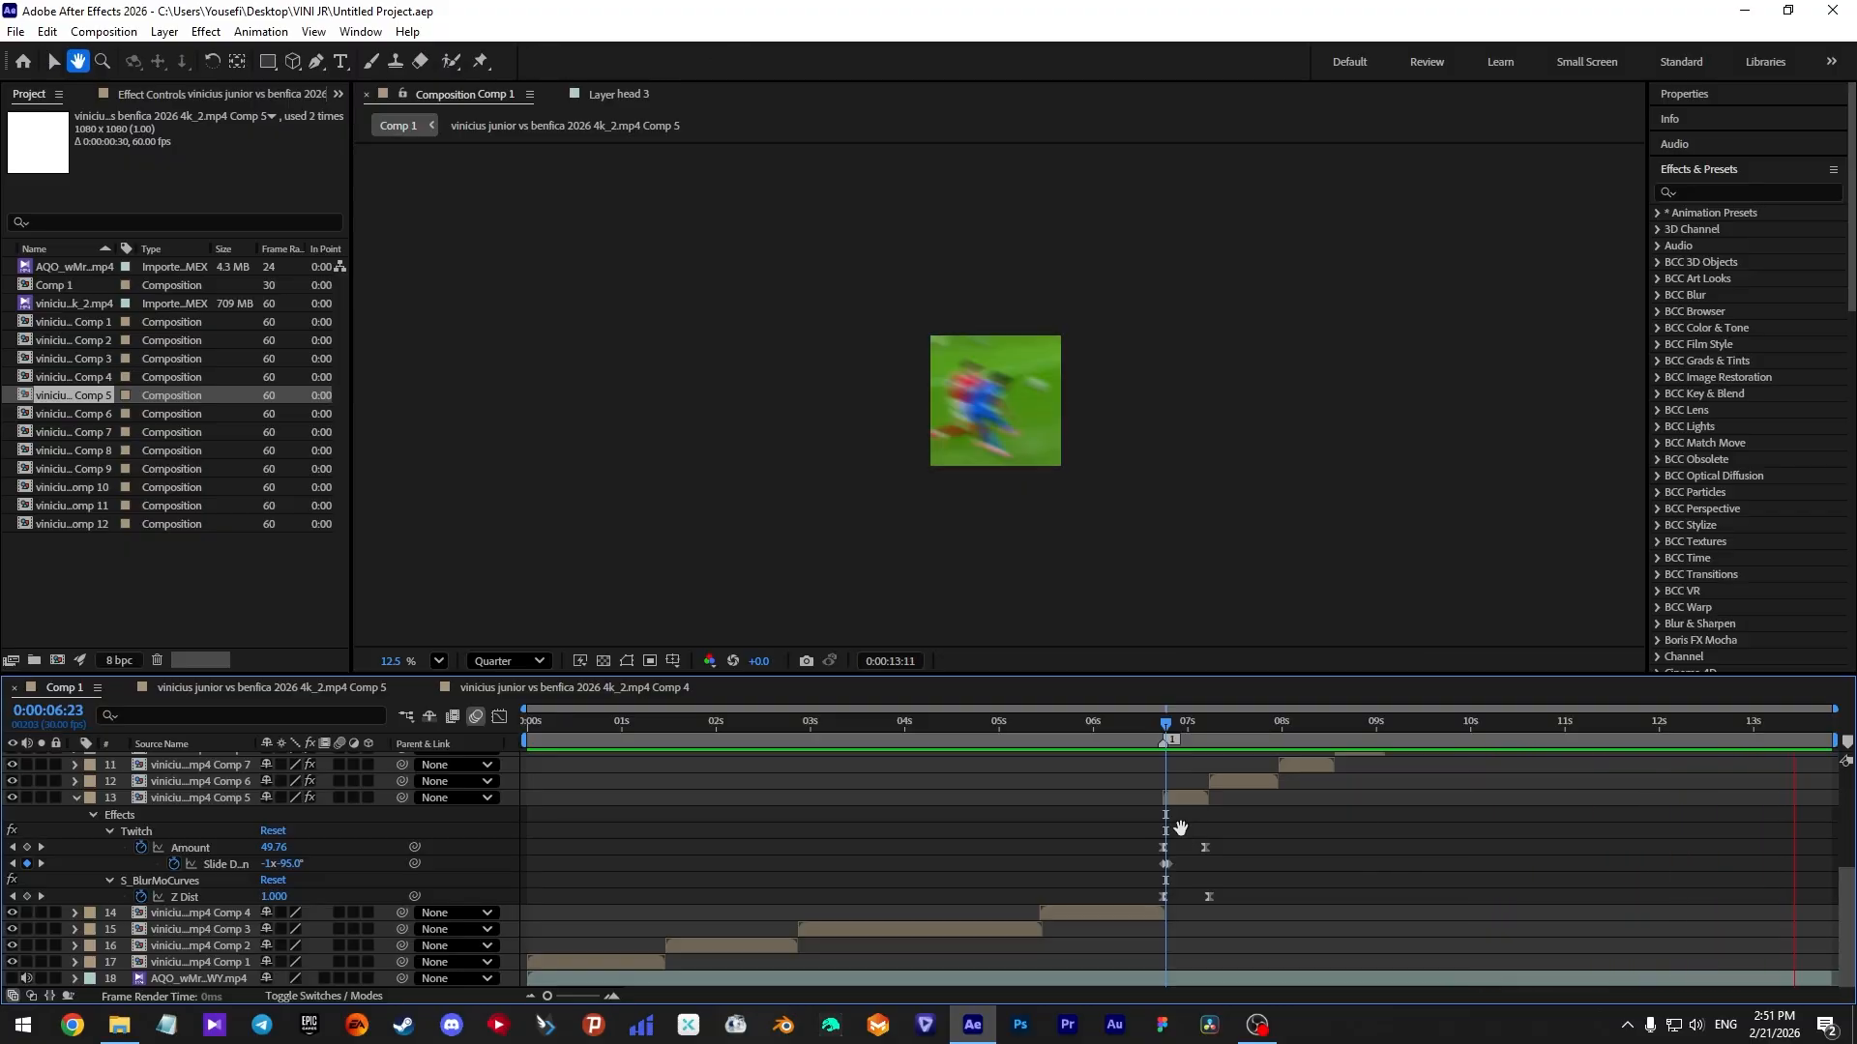
Step: Play back Comp 1 from 0:00:06:18 to review the transition into the Comp 5 clip
key(space)
click(1148, 727)
key(space)
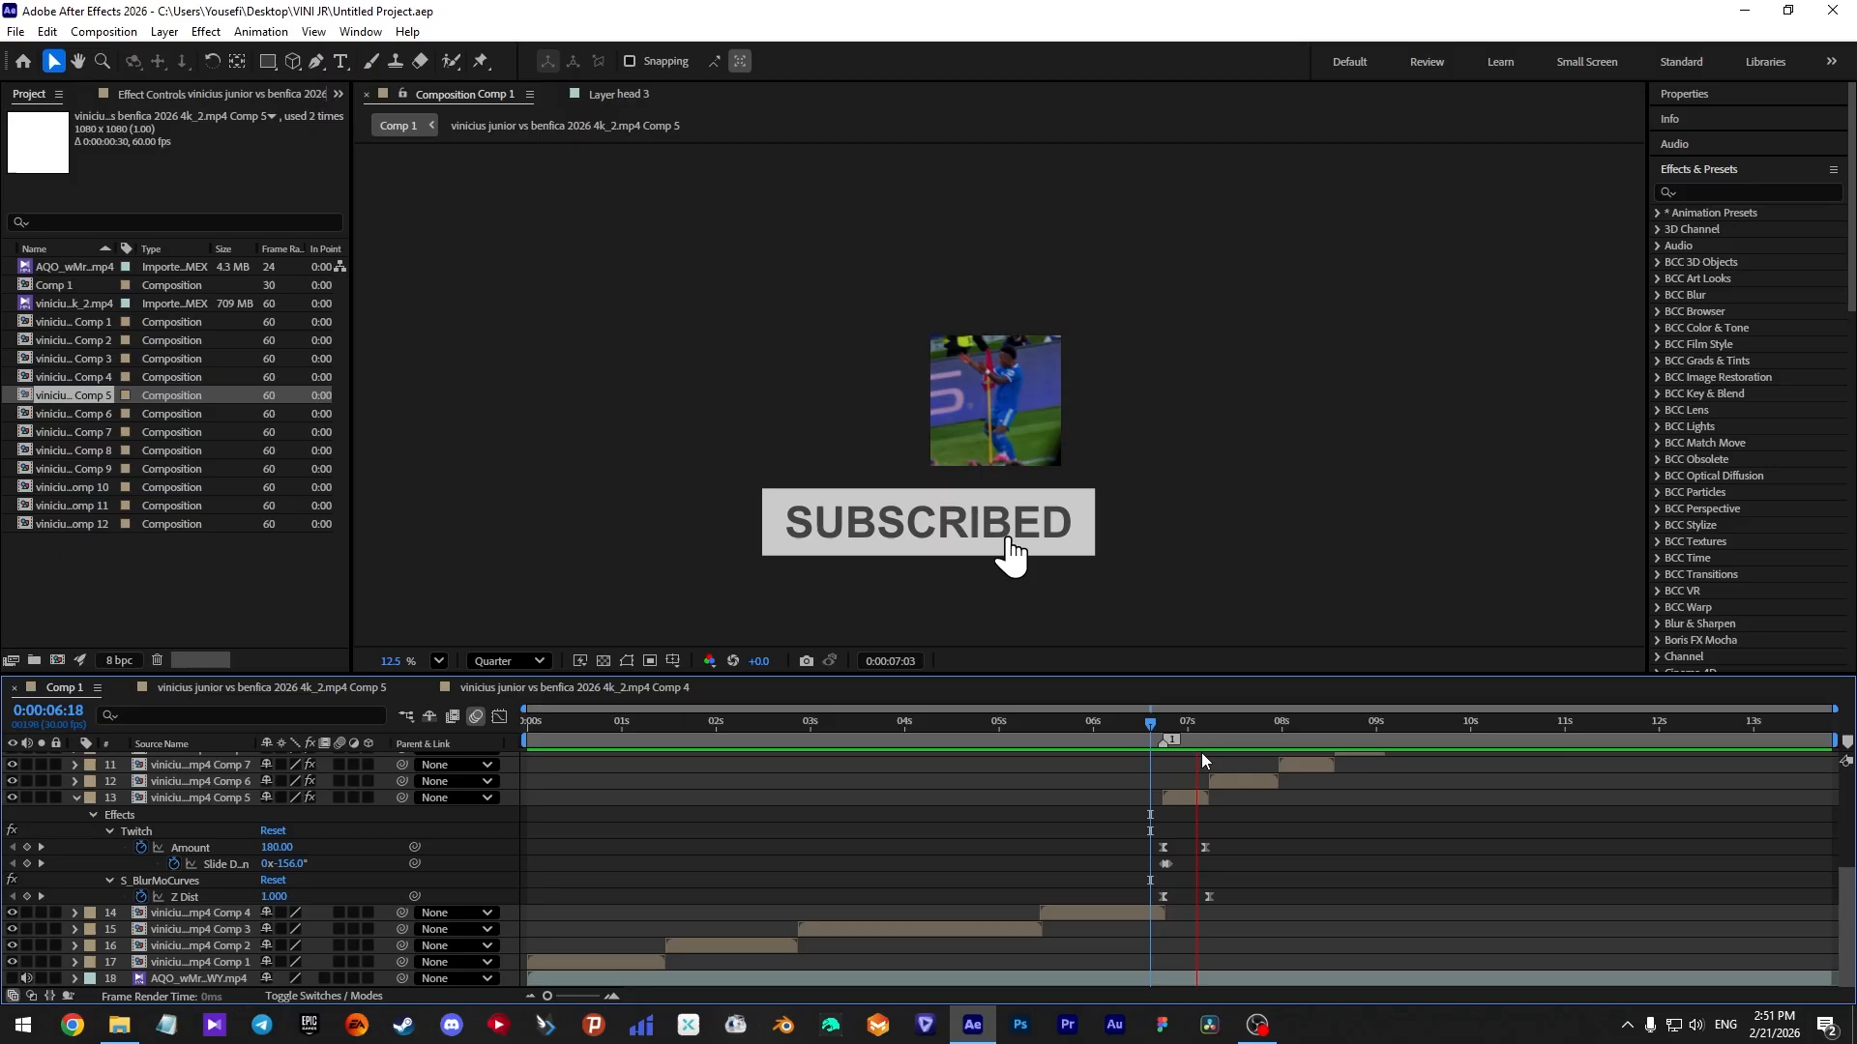
scroll(1232, 773, up, 3)
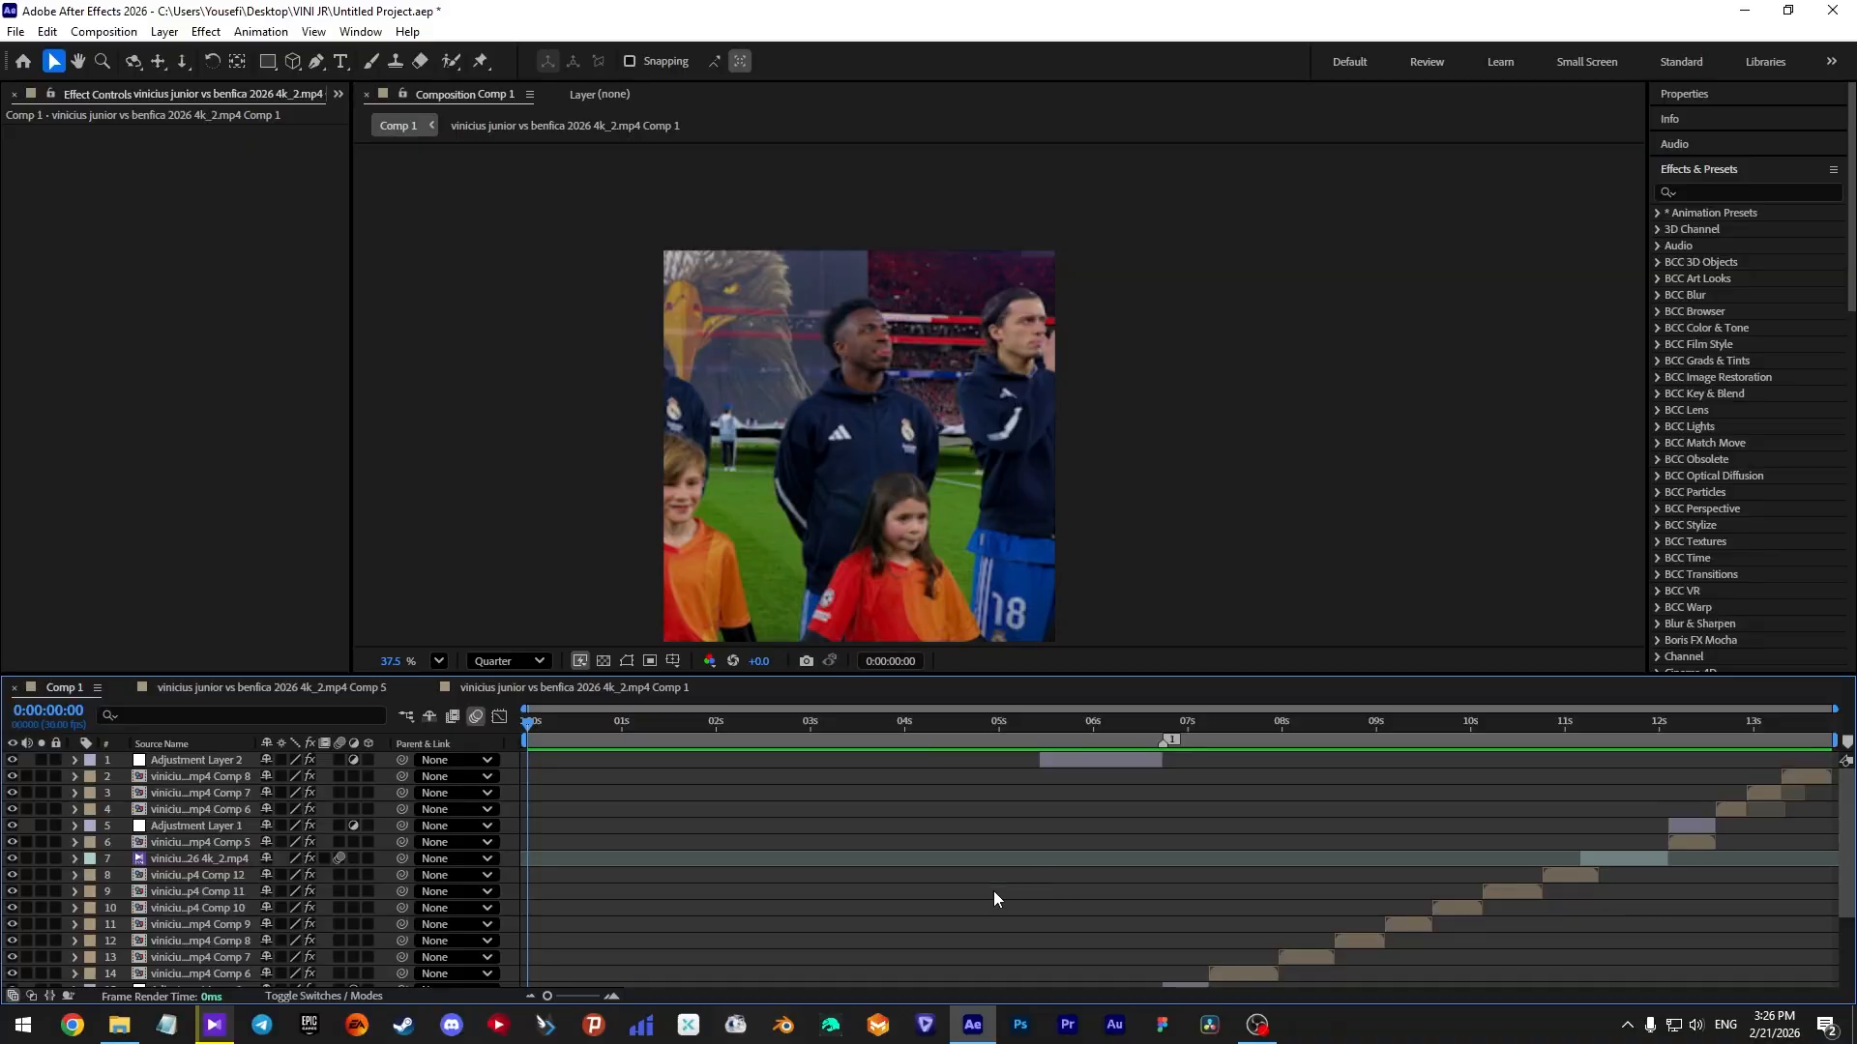
Step: Add a new text layer to Comp 1
right_click(519, 799)
mouse_move(577, 576)
click(872, 594)
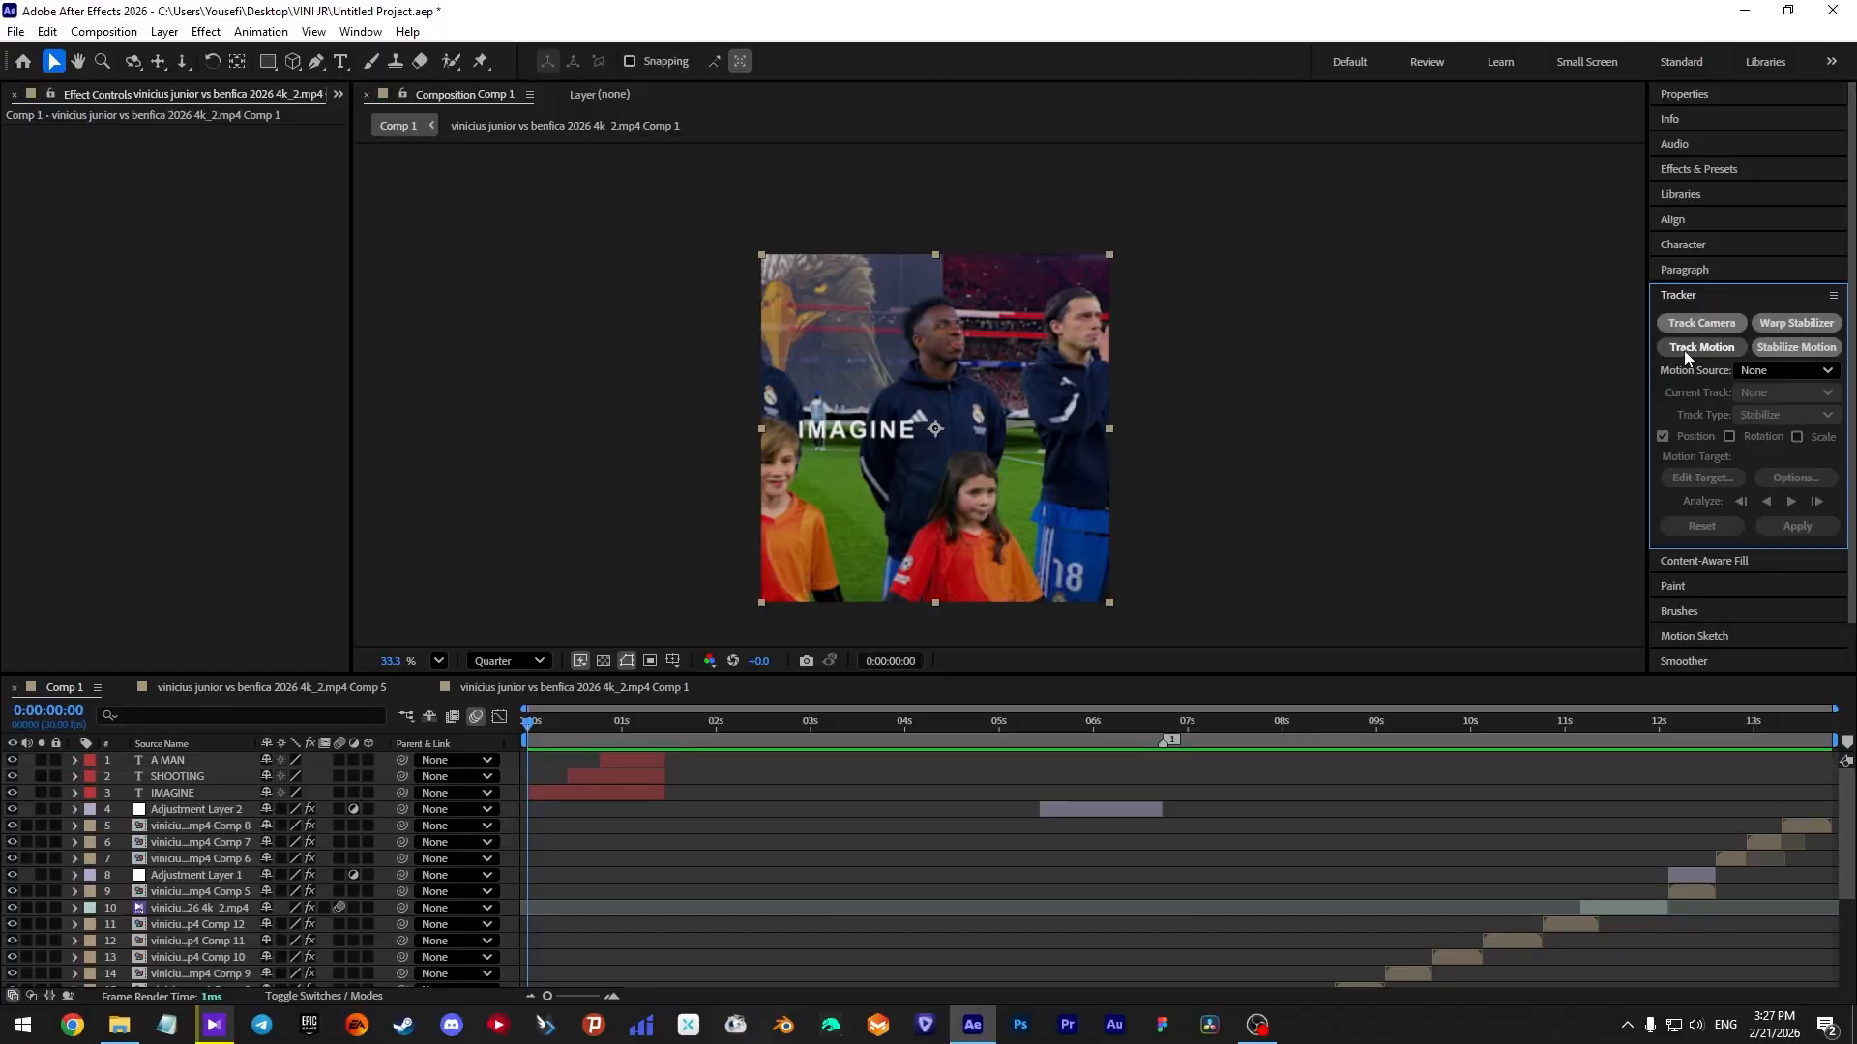
Step: Motion-track the white logo on the player's jacket through the first clip and apply its X and Y motion to the A MAN text
click(1700, 346)
scroll(994, 329, up, 5)
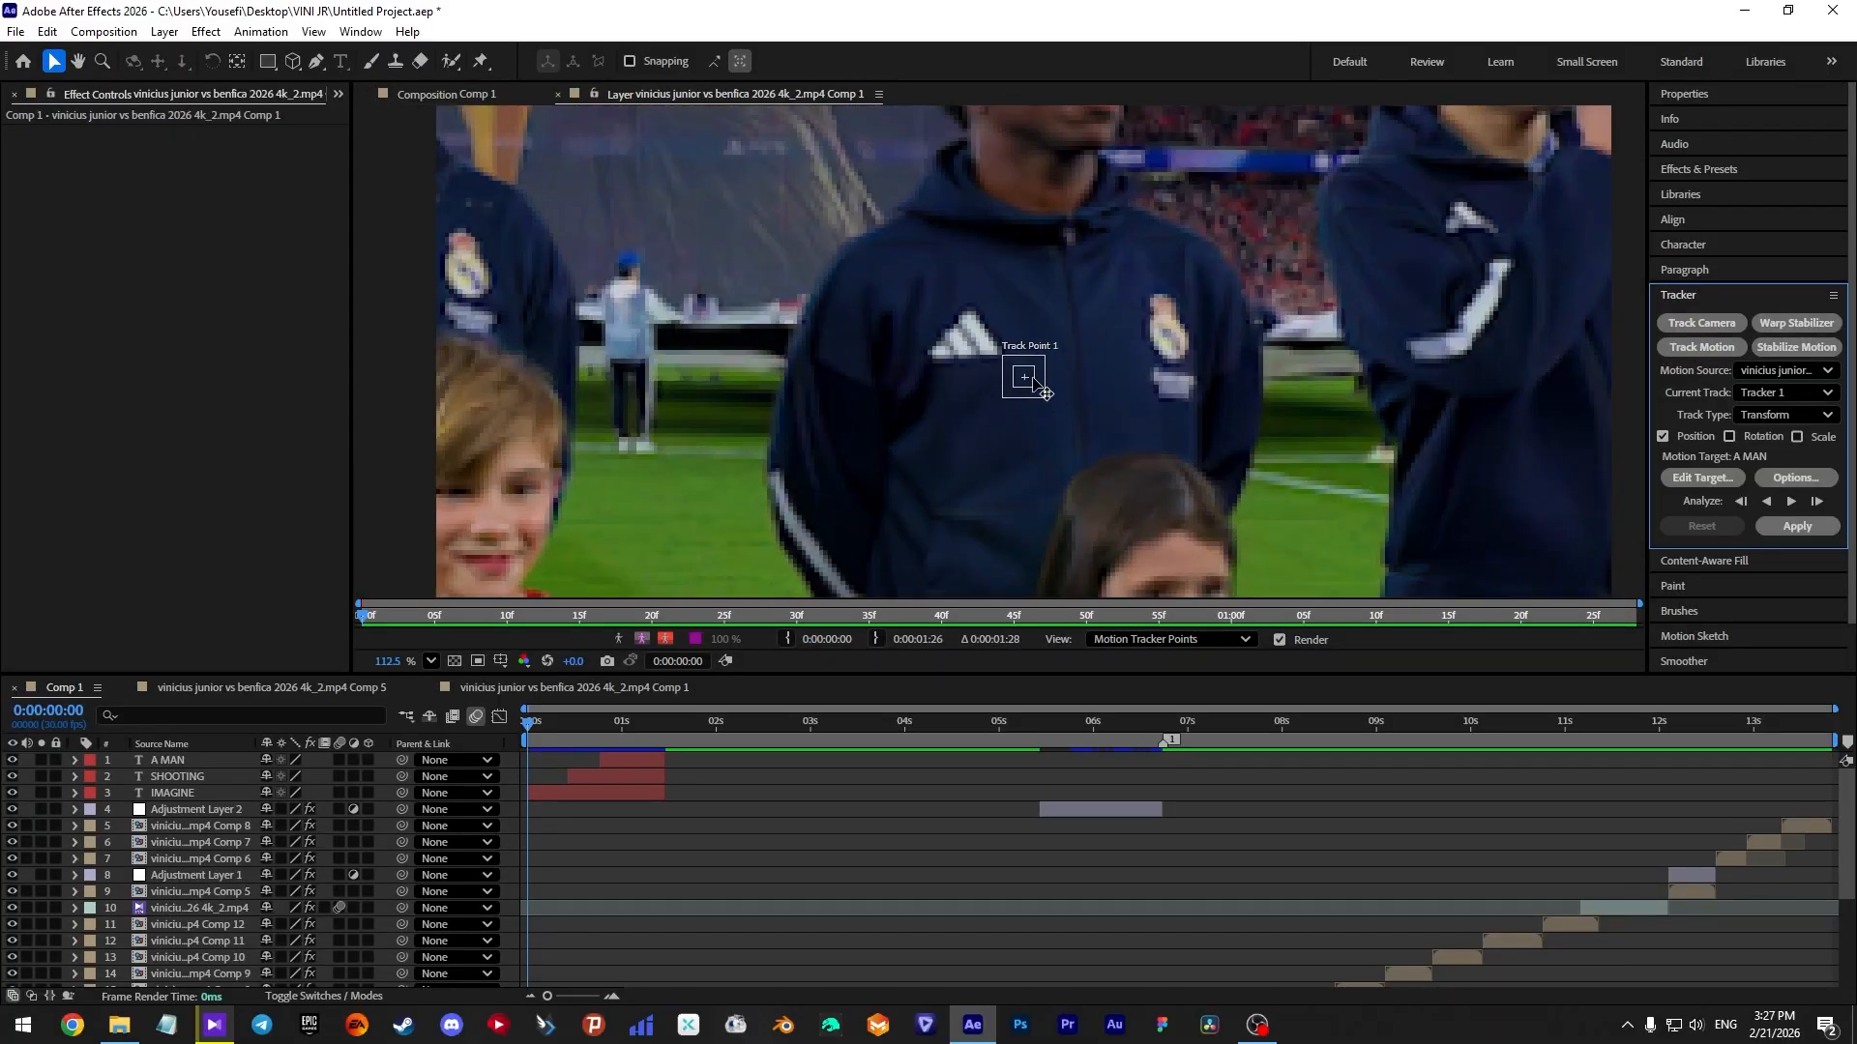
drag(1046, 399, 965, 337)
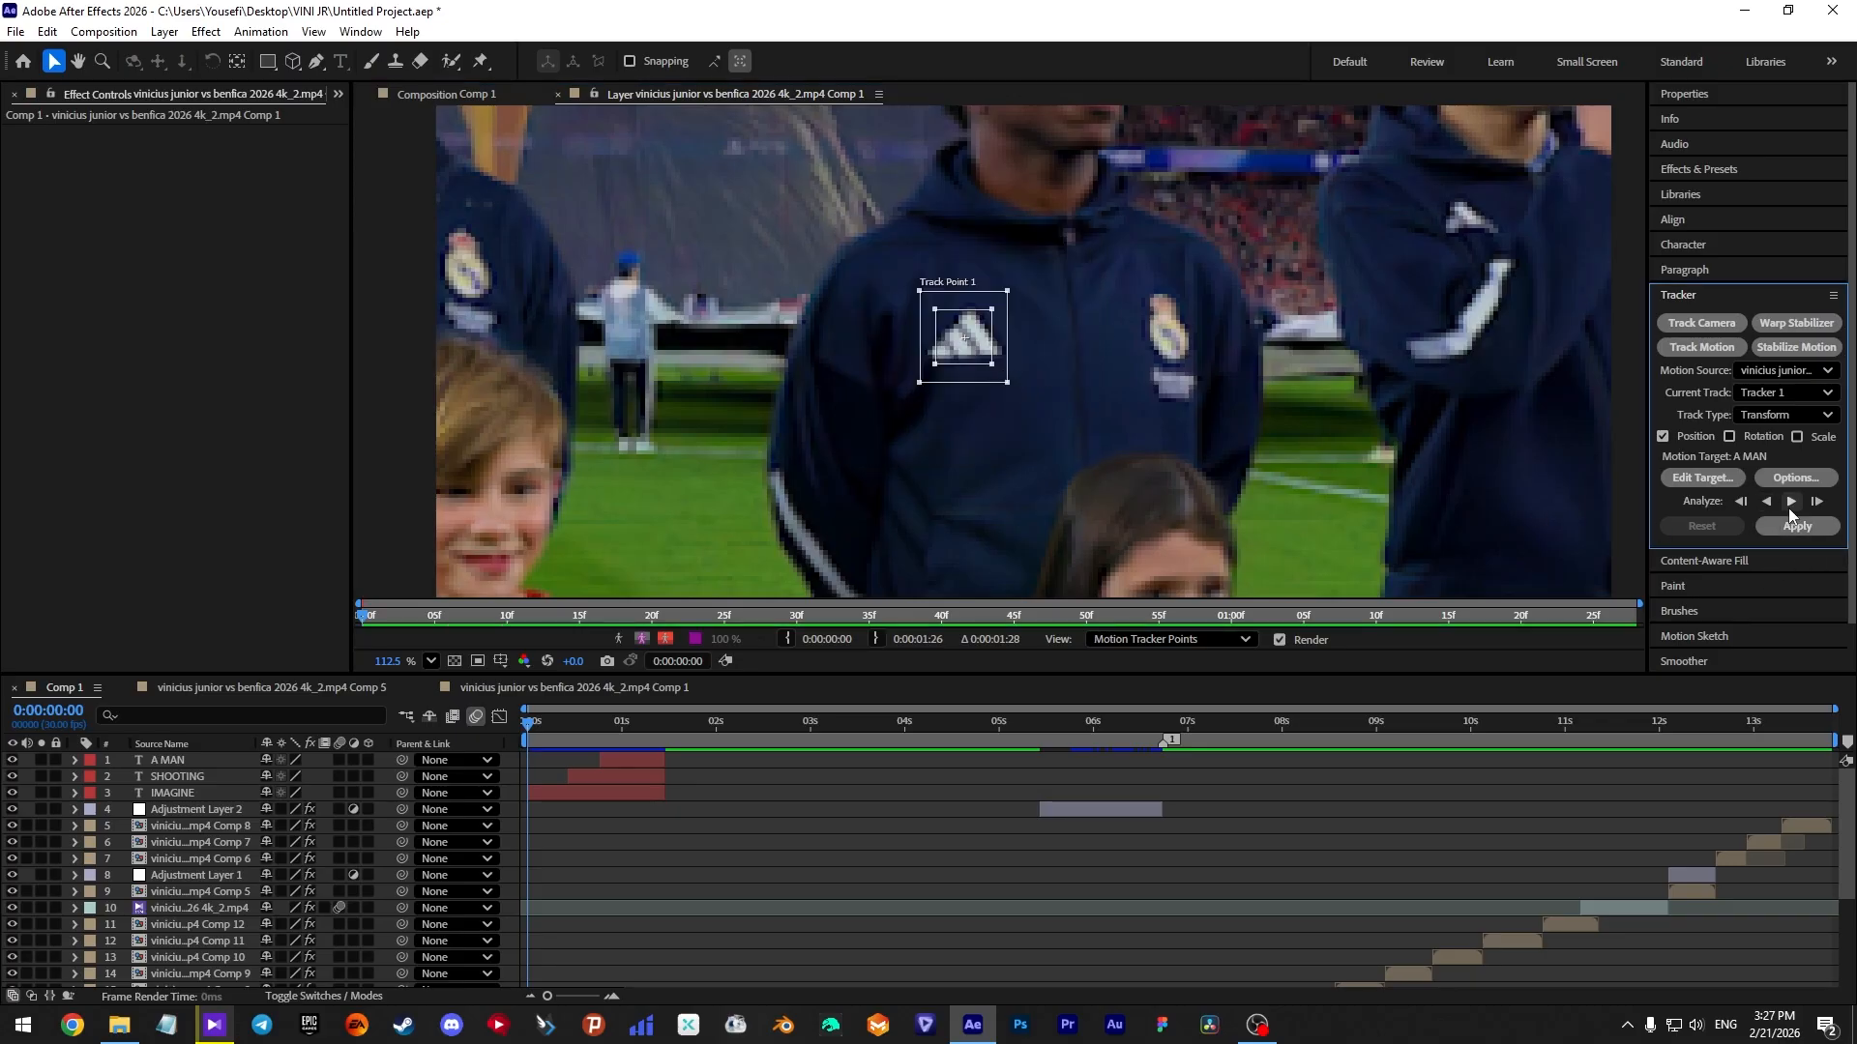
click(1790, 503)
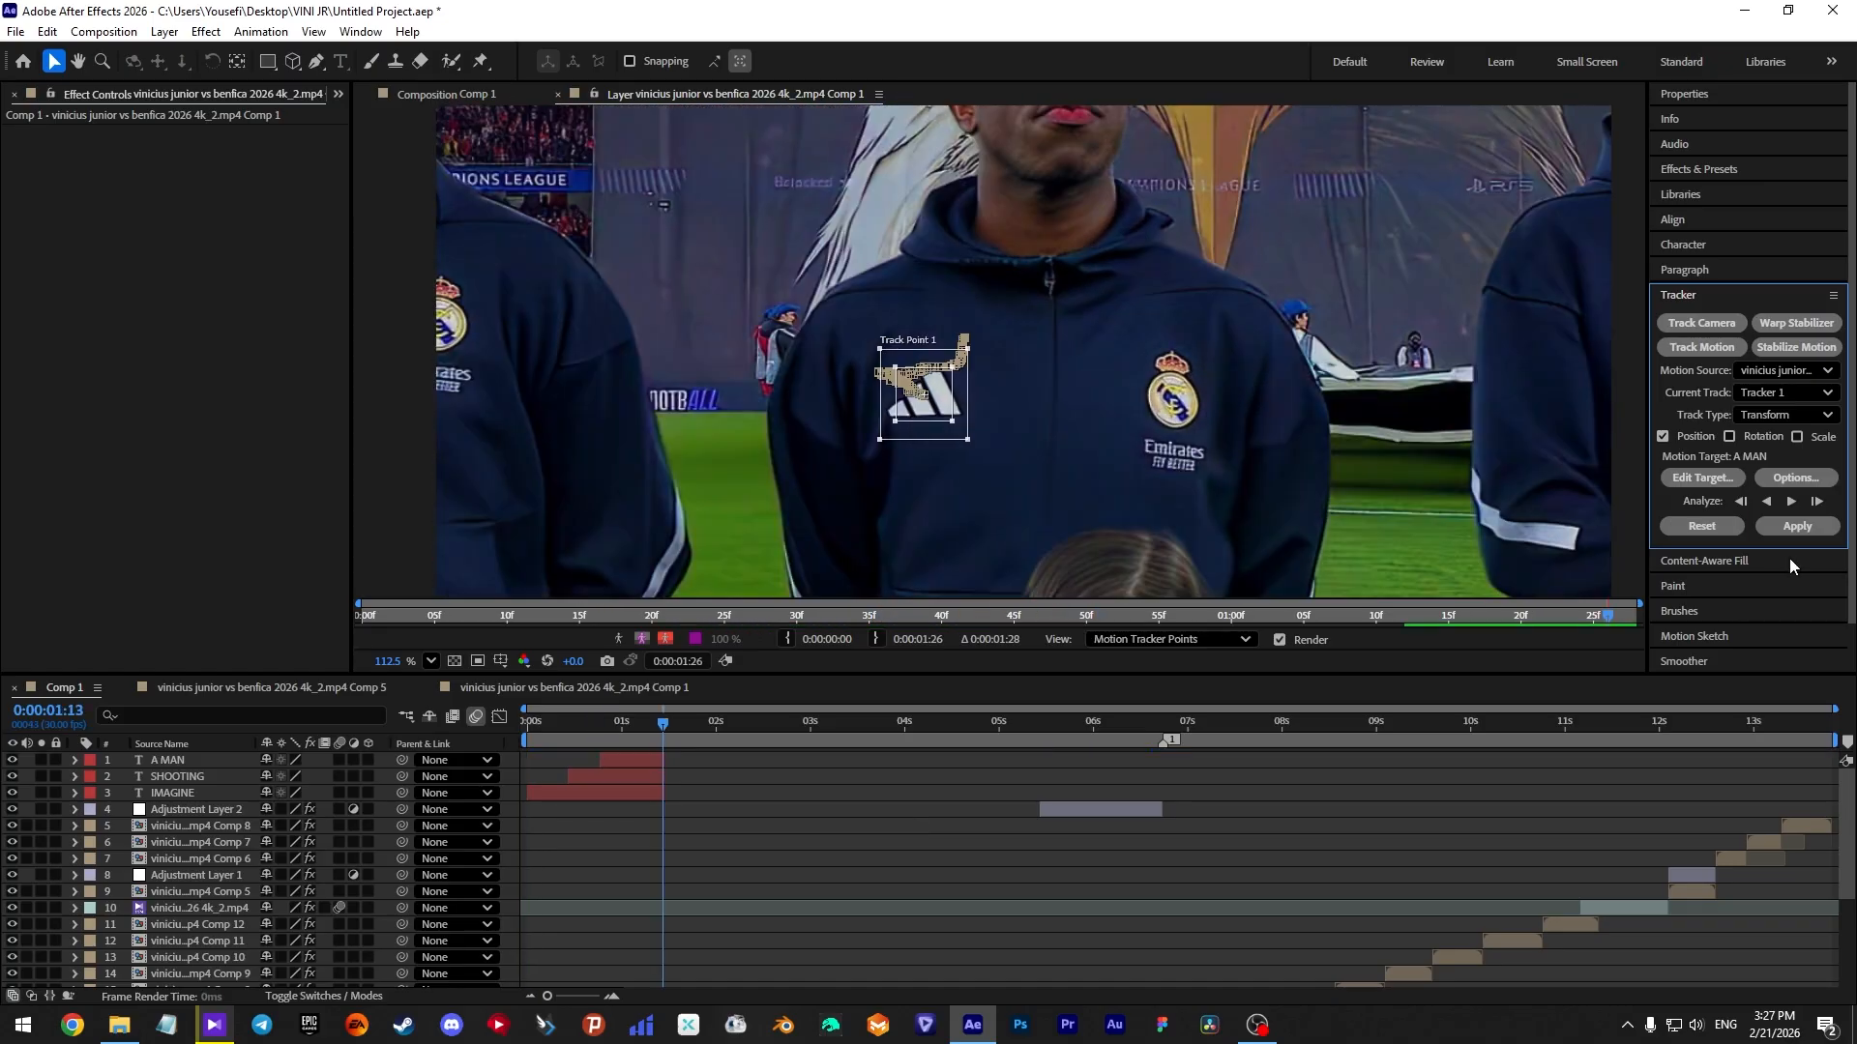
click(1796, 527)
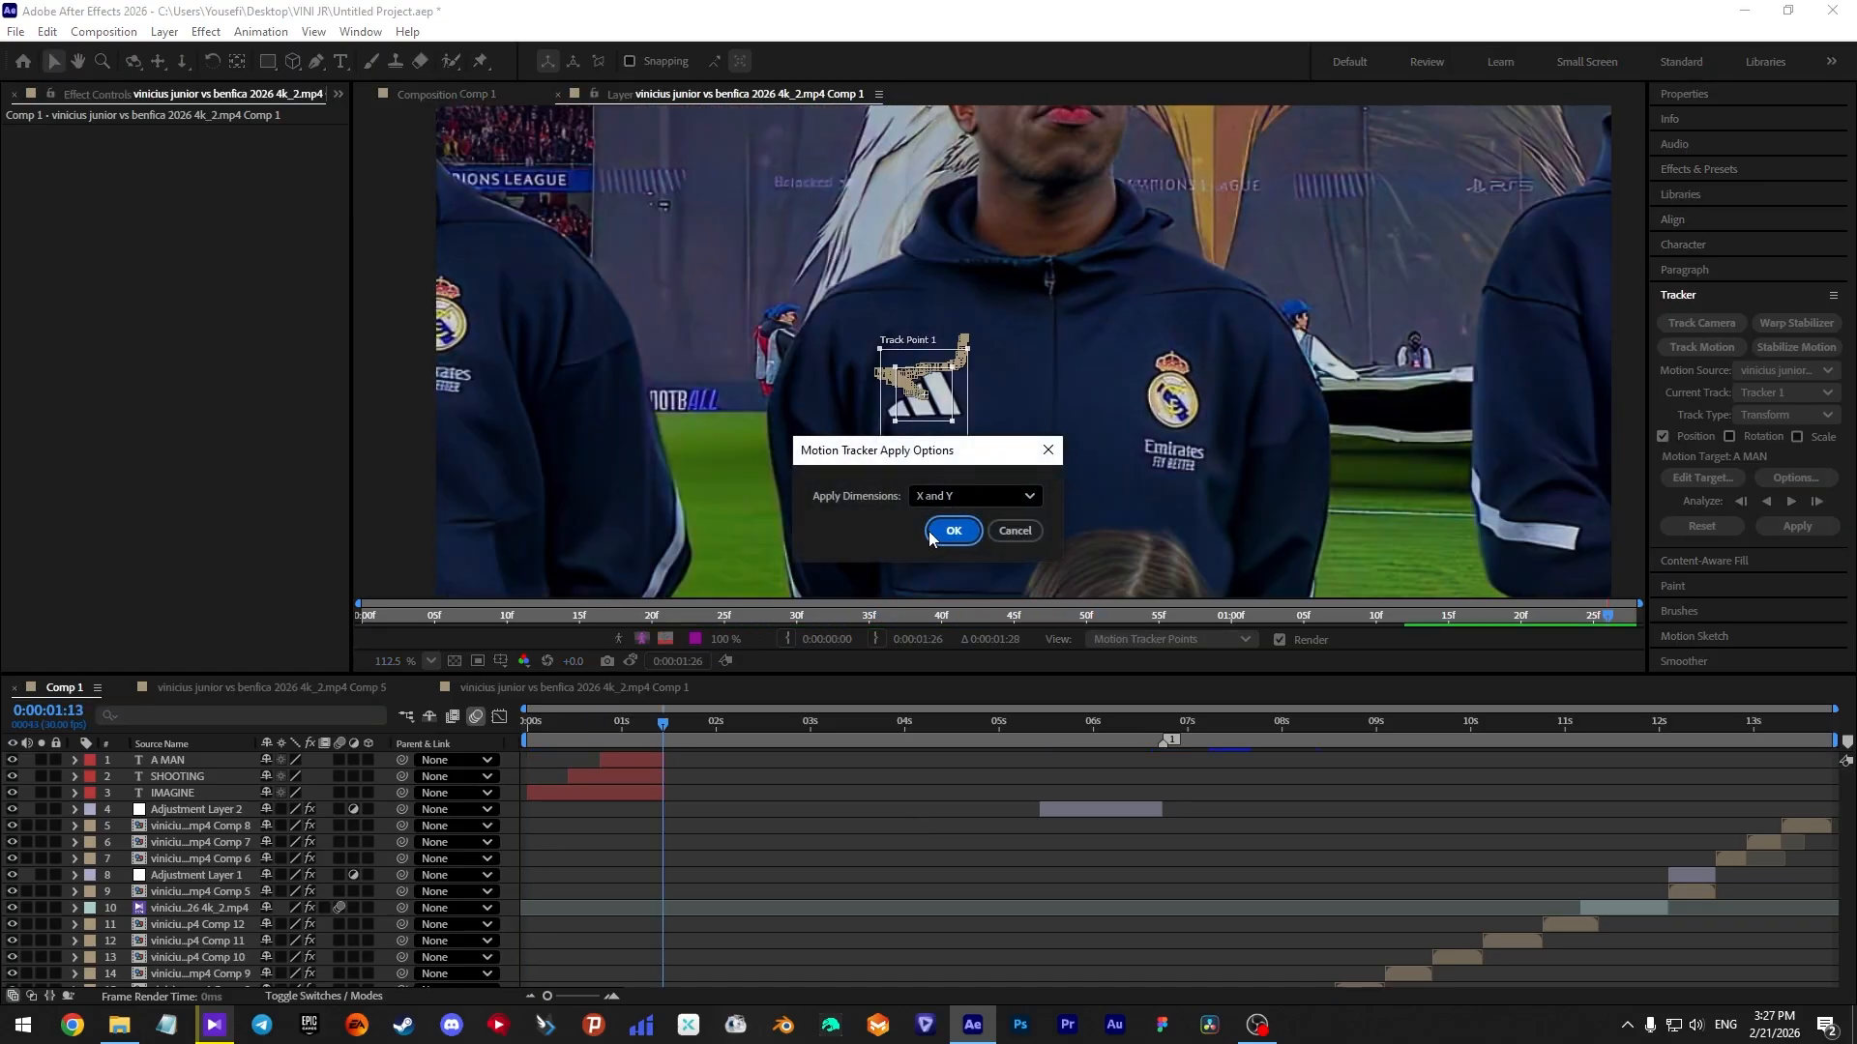
click(928, 531)
Step: Copy the tracked position keyframes from the A MAN layer to the SHOOTING and IMAGINE text layers, starting at 0:00:00:00
drag(519, 733, 511, 737)
click(76, 833)
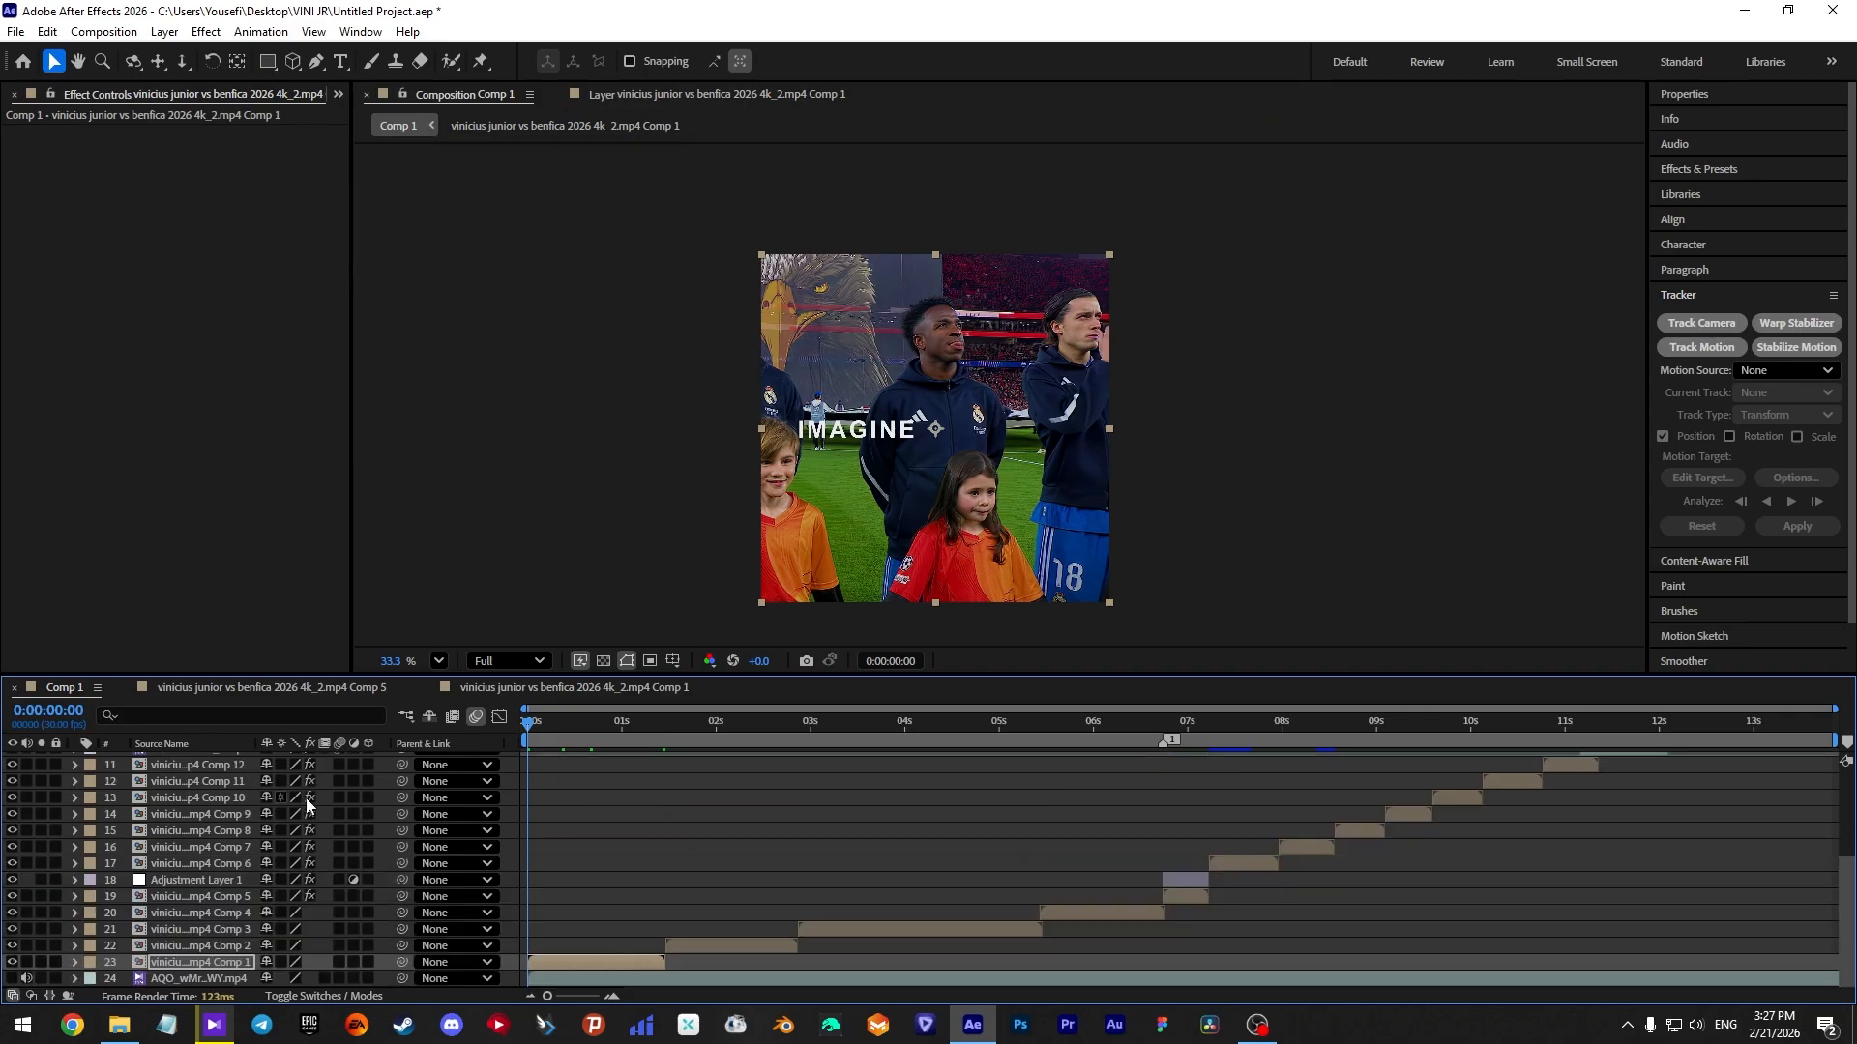
scroll(308, 805, up, 5)
click(613, 763)
key(p)
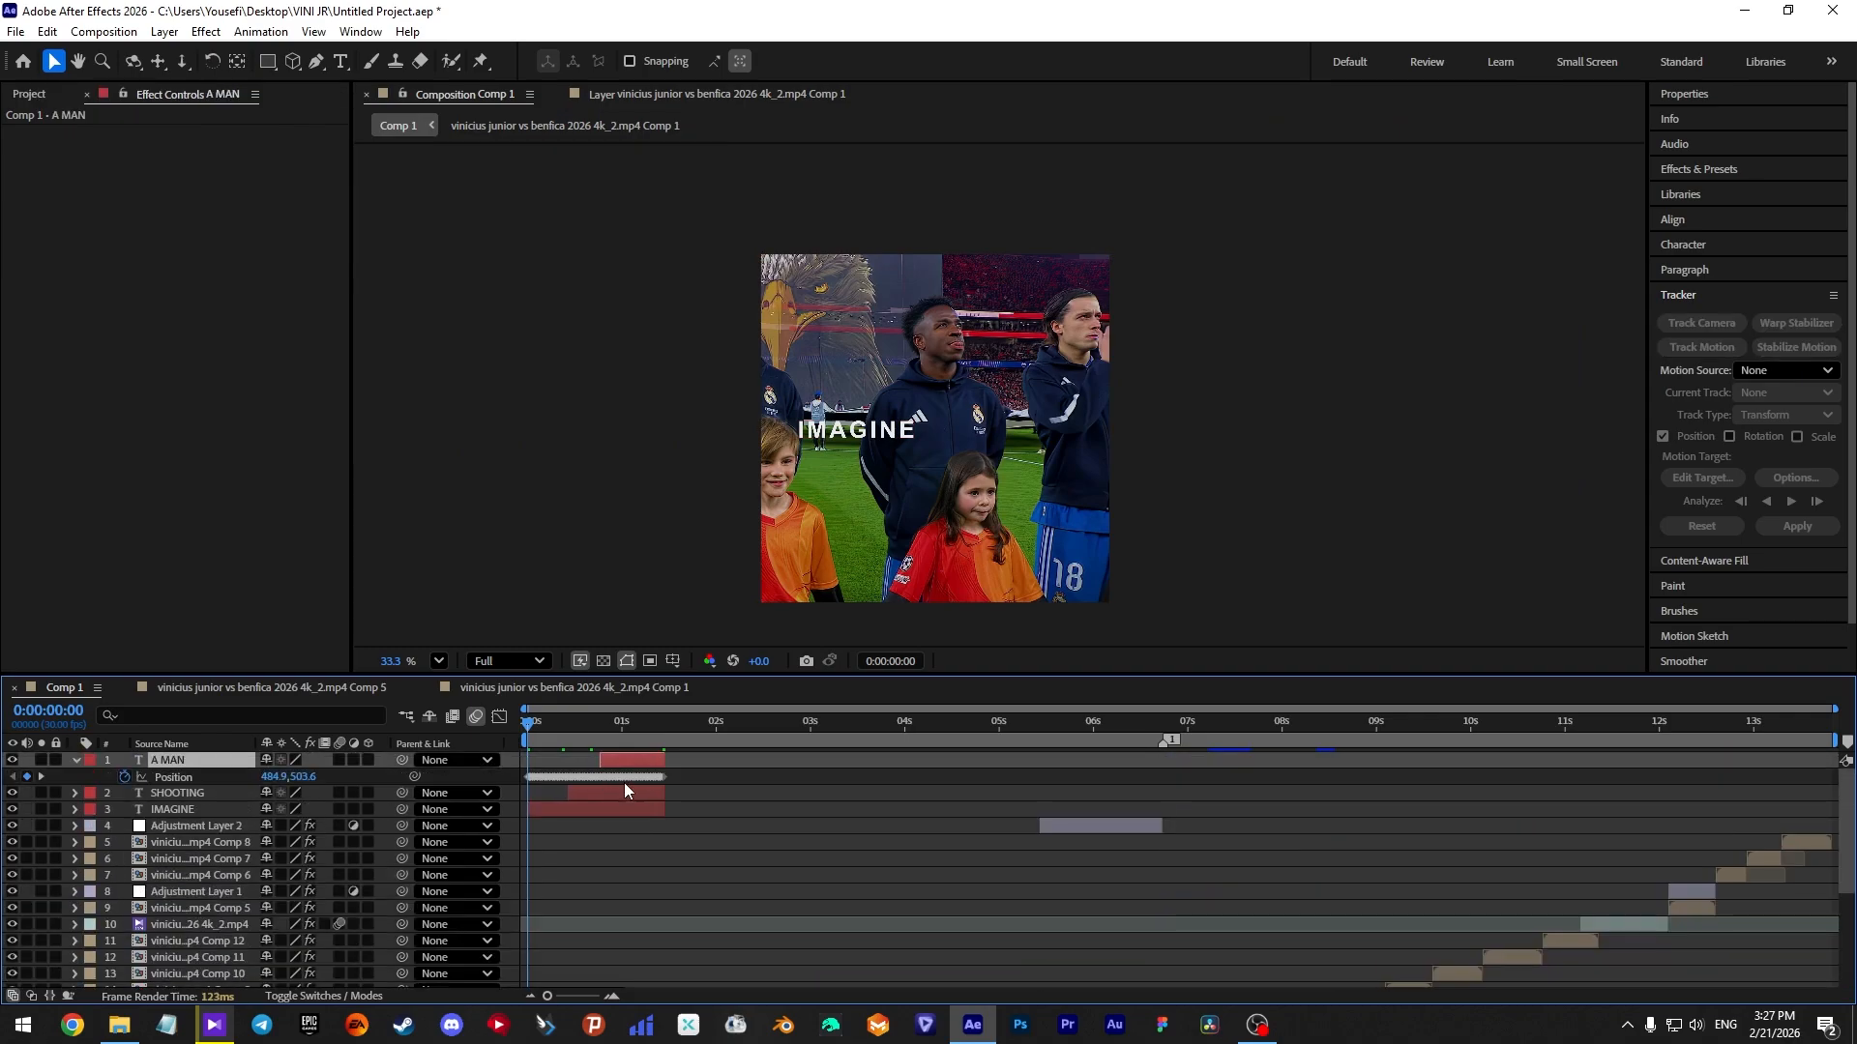
click(633, 793)
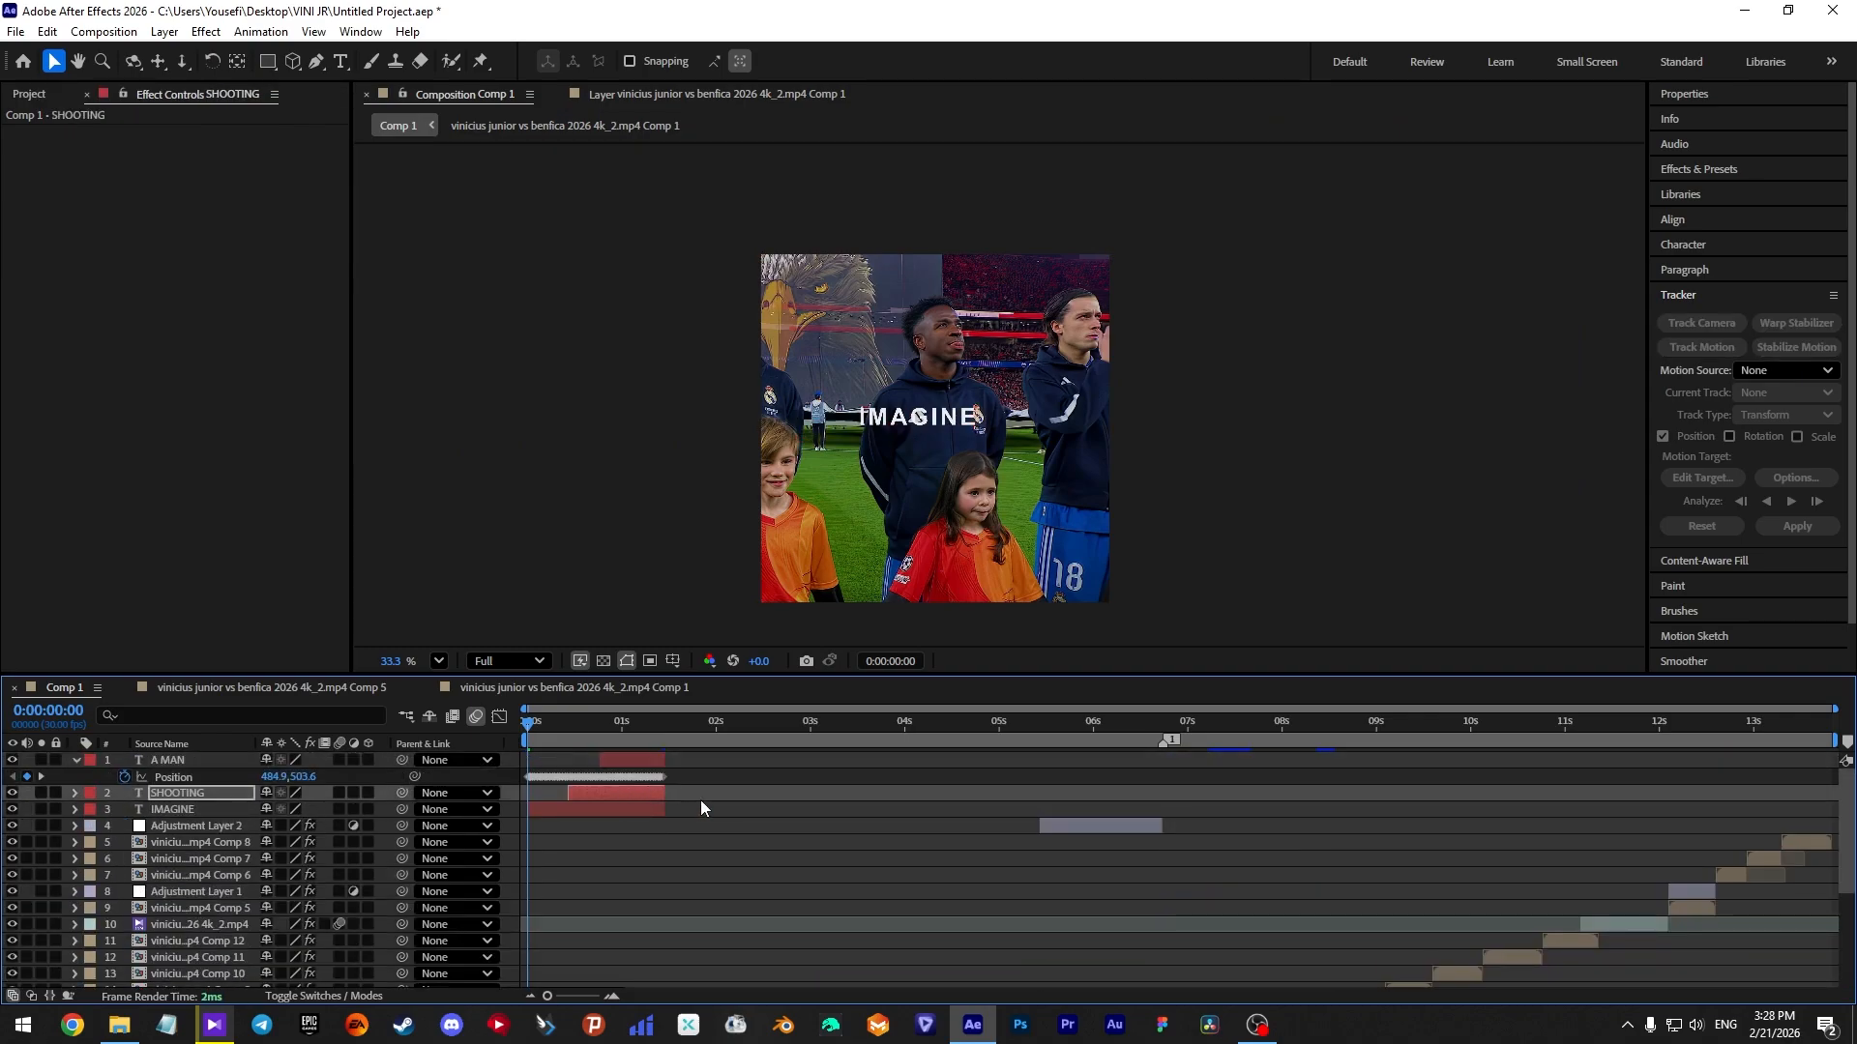
Step: Stack the words by setting the anchor points of IMAGINE to 362, 57.9, SHOOTING to 236, -26.1 and A MAN to -159, -114.1
click(656, 808)
key(a)
key(space)
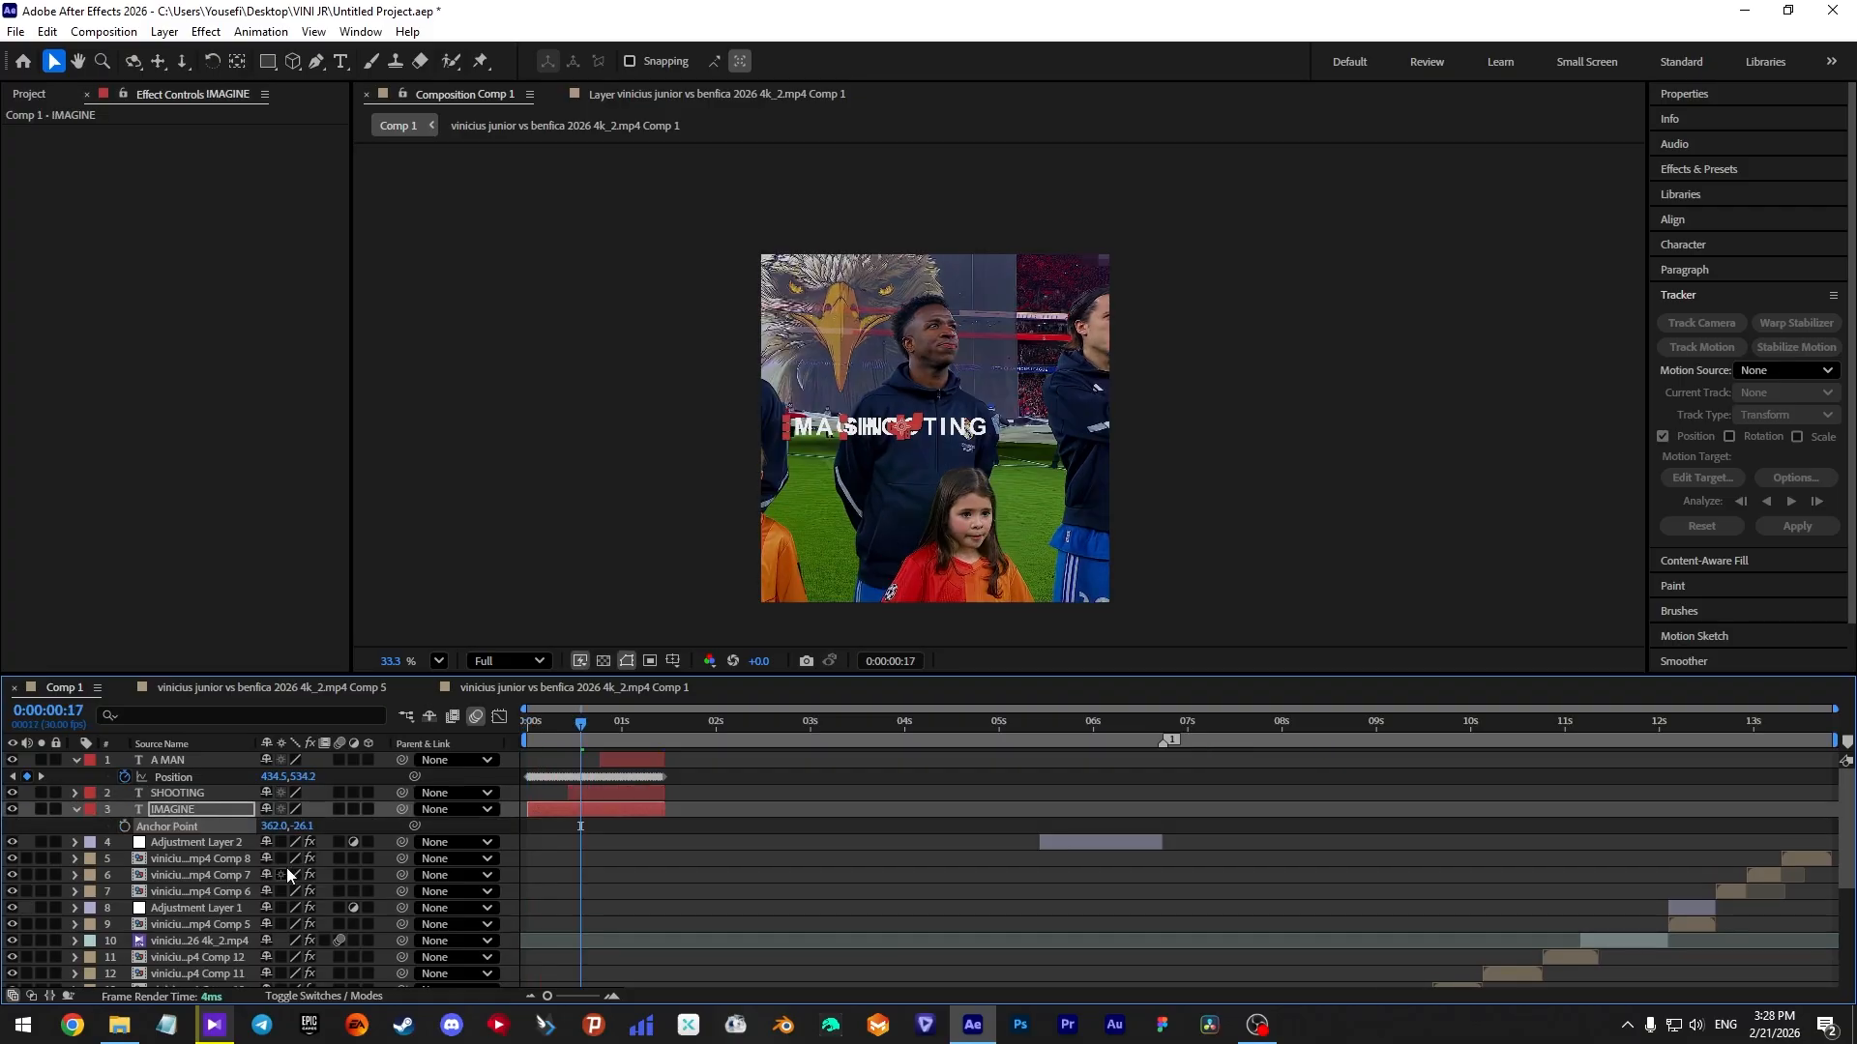
drag(385, 843, 352, 848)
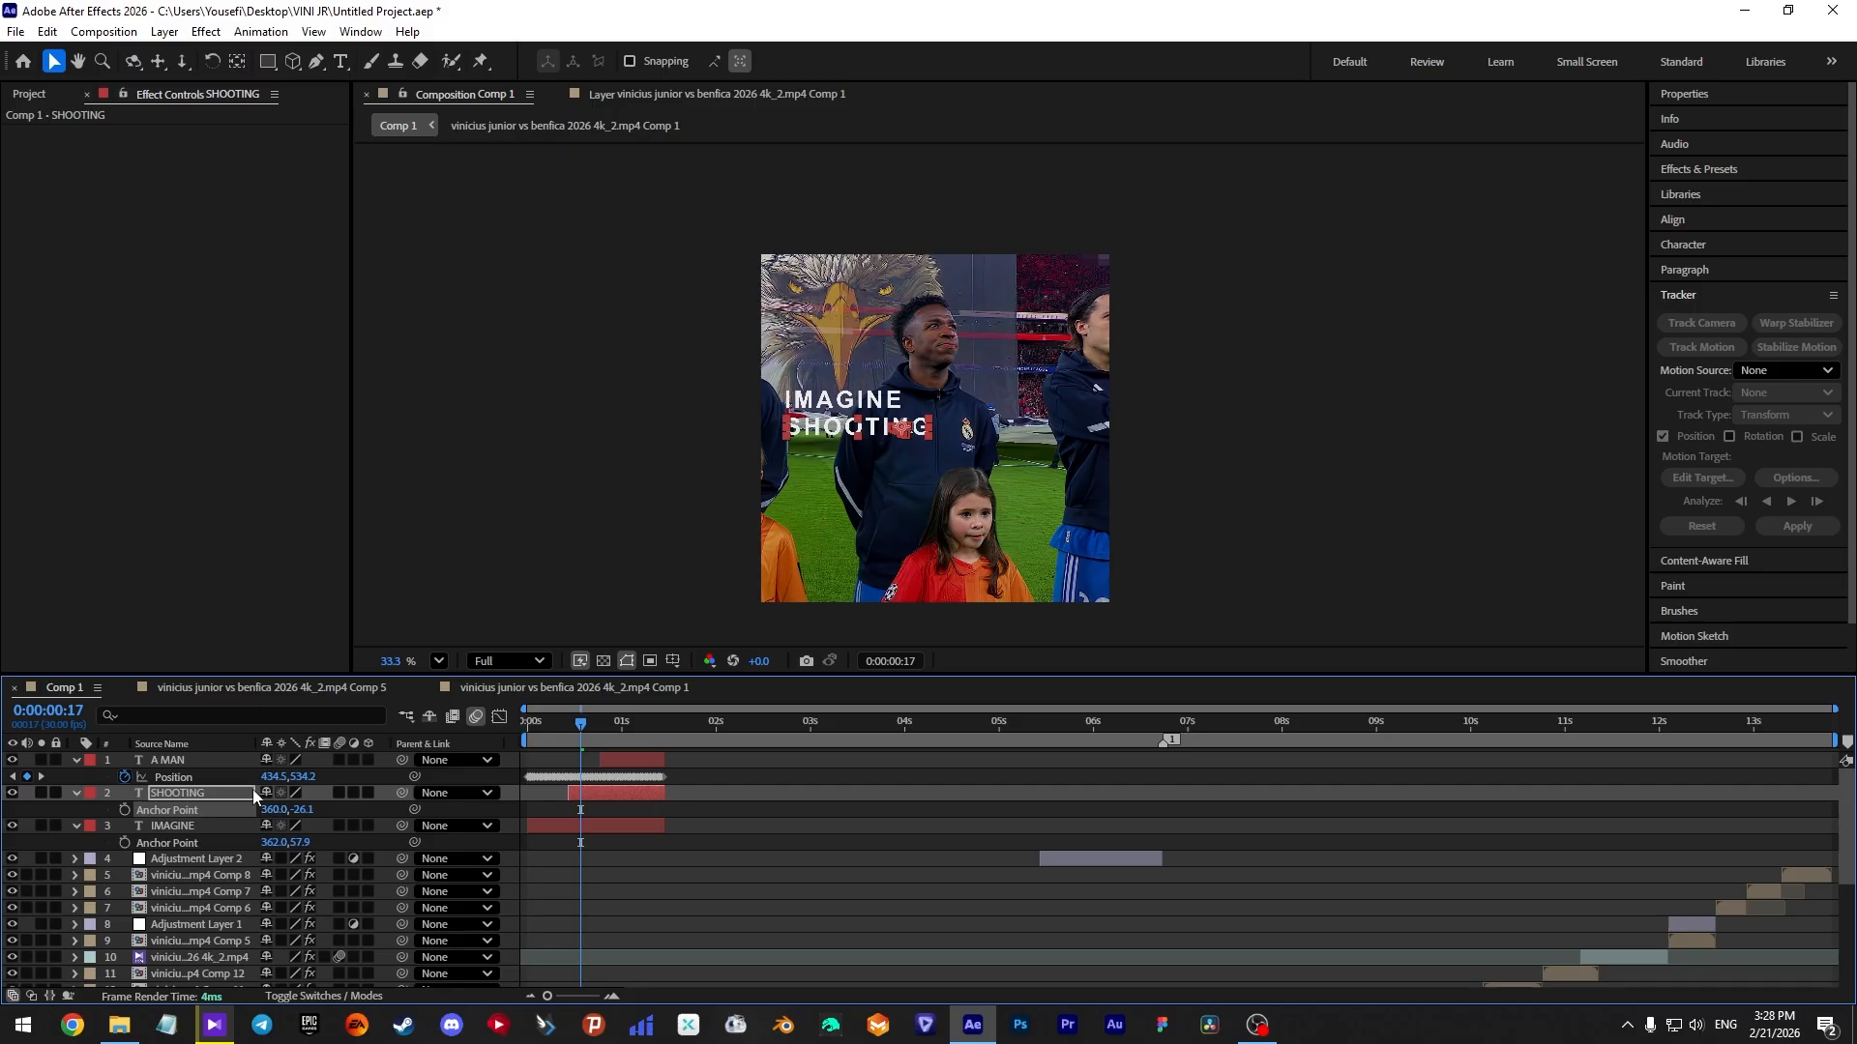
key(a)
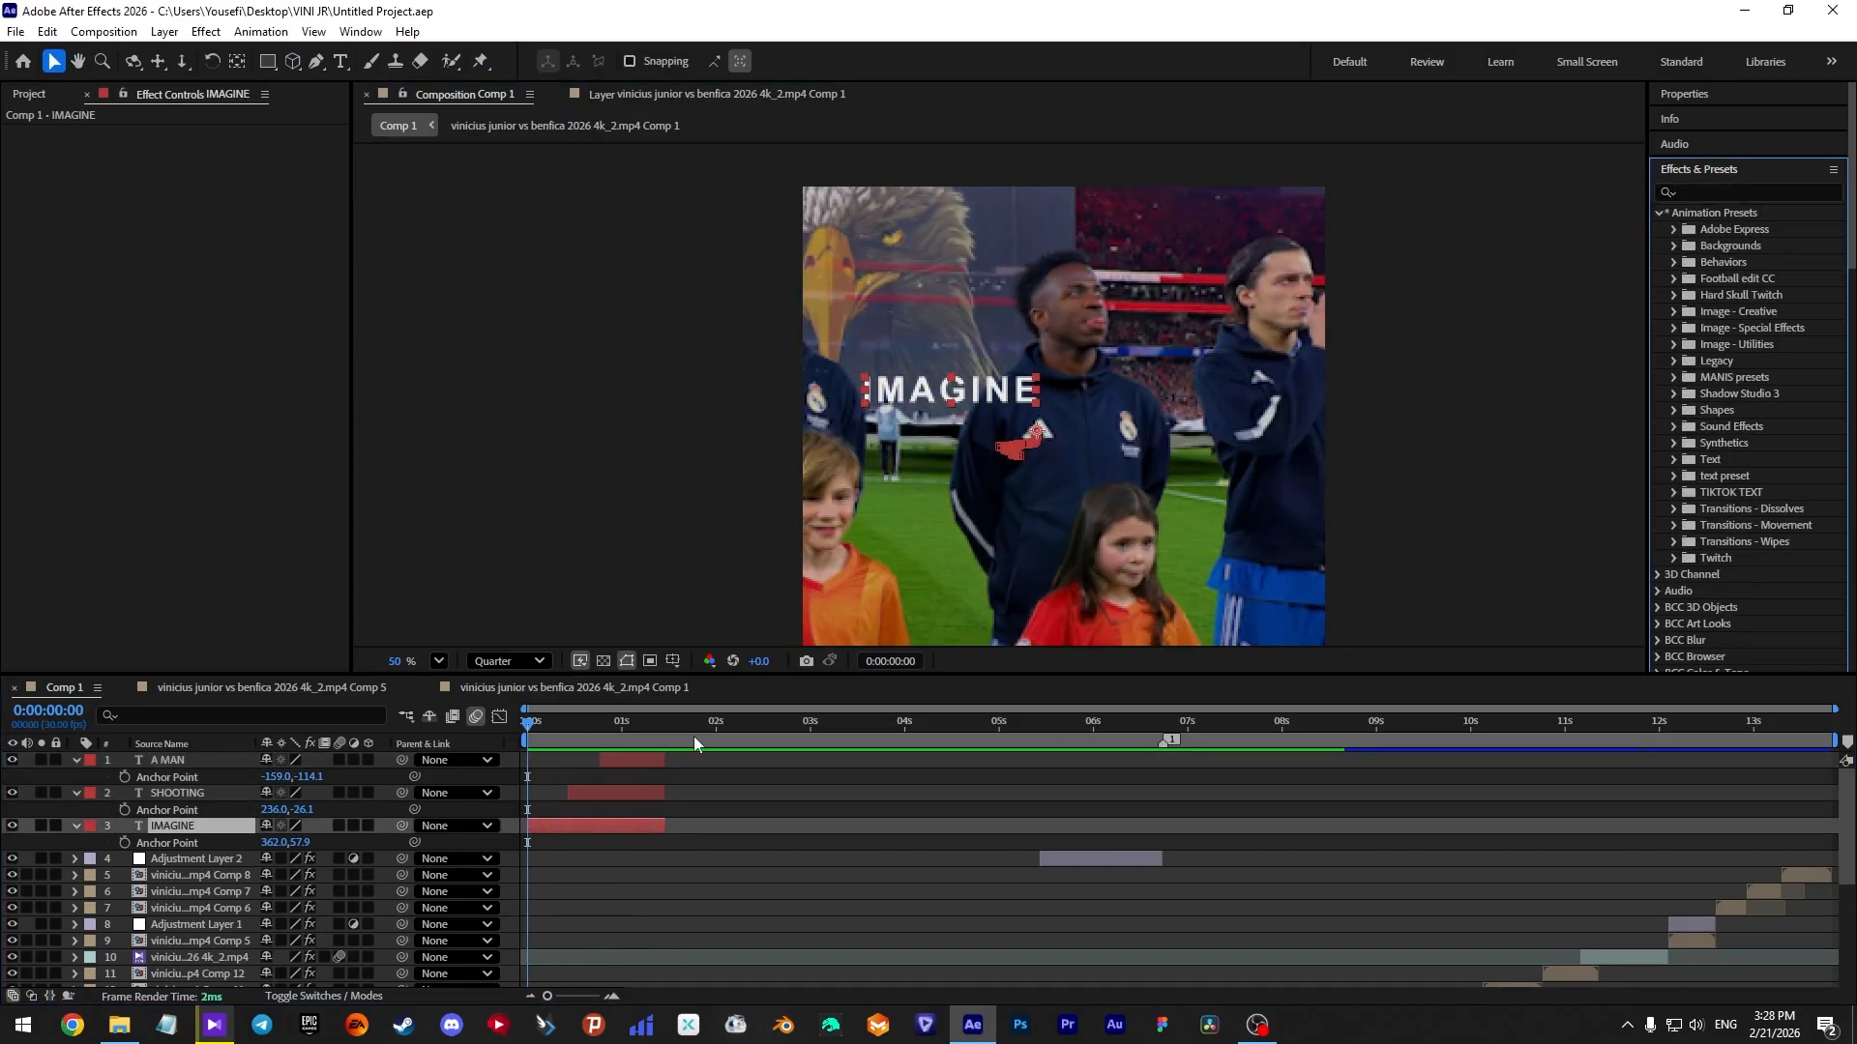
drag(291, 841, 319, 841)
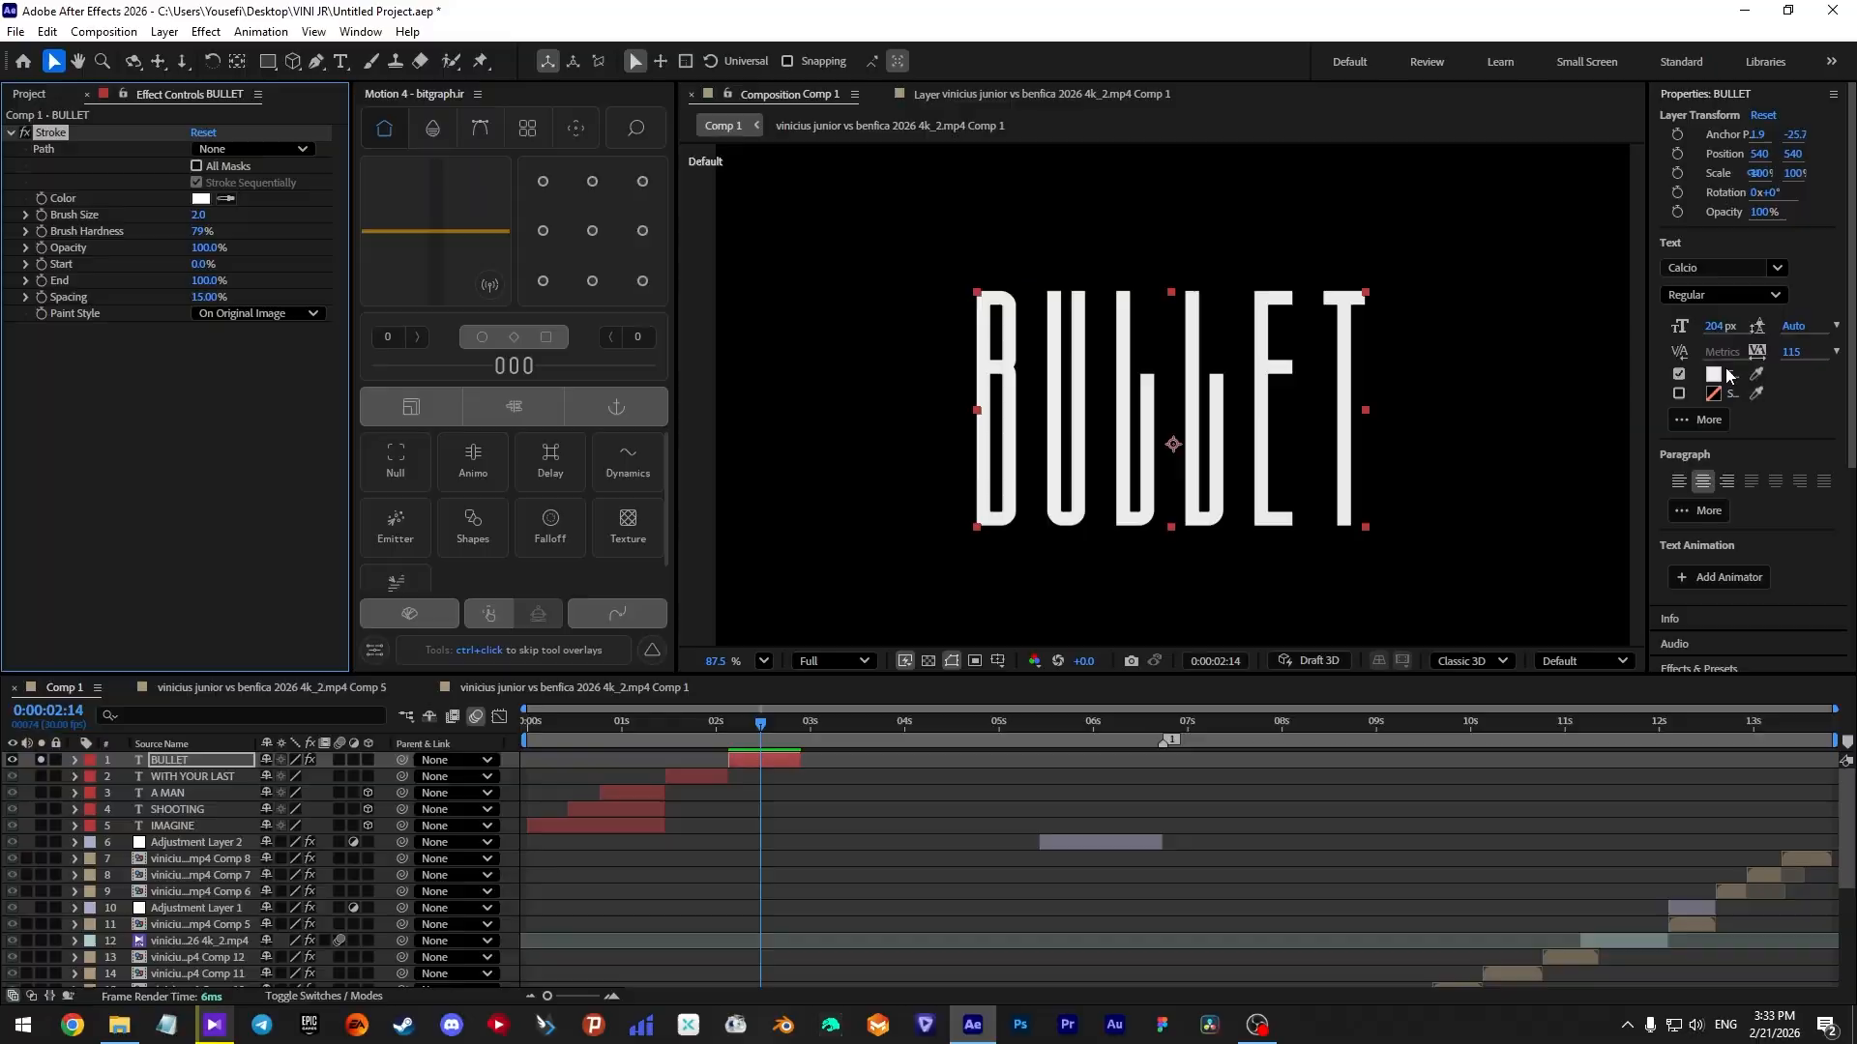
Step: Turn the BULLET text into an outline by disabling its fill, enabling a white stroke and increasing the stroke width
click(1678, 374)
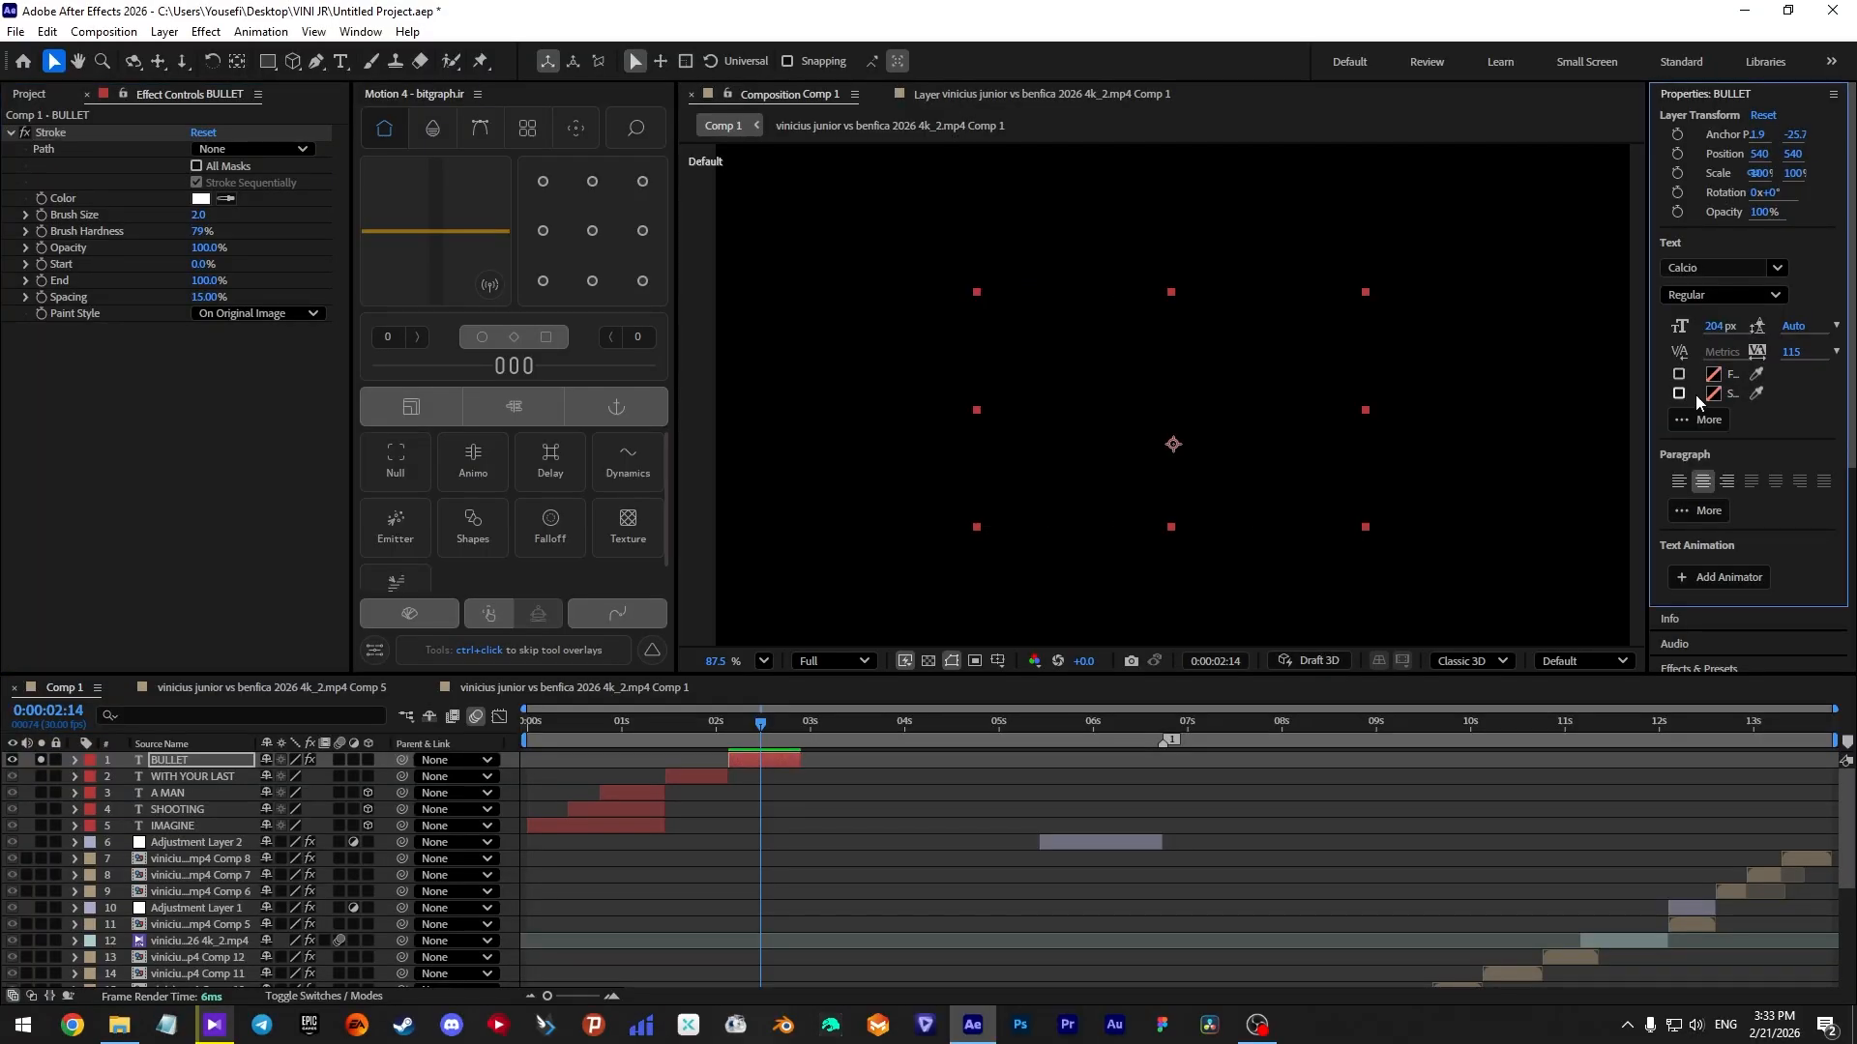
click(1679, 394)
click(1713, 394)
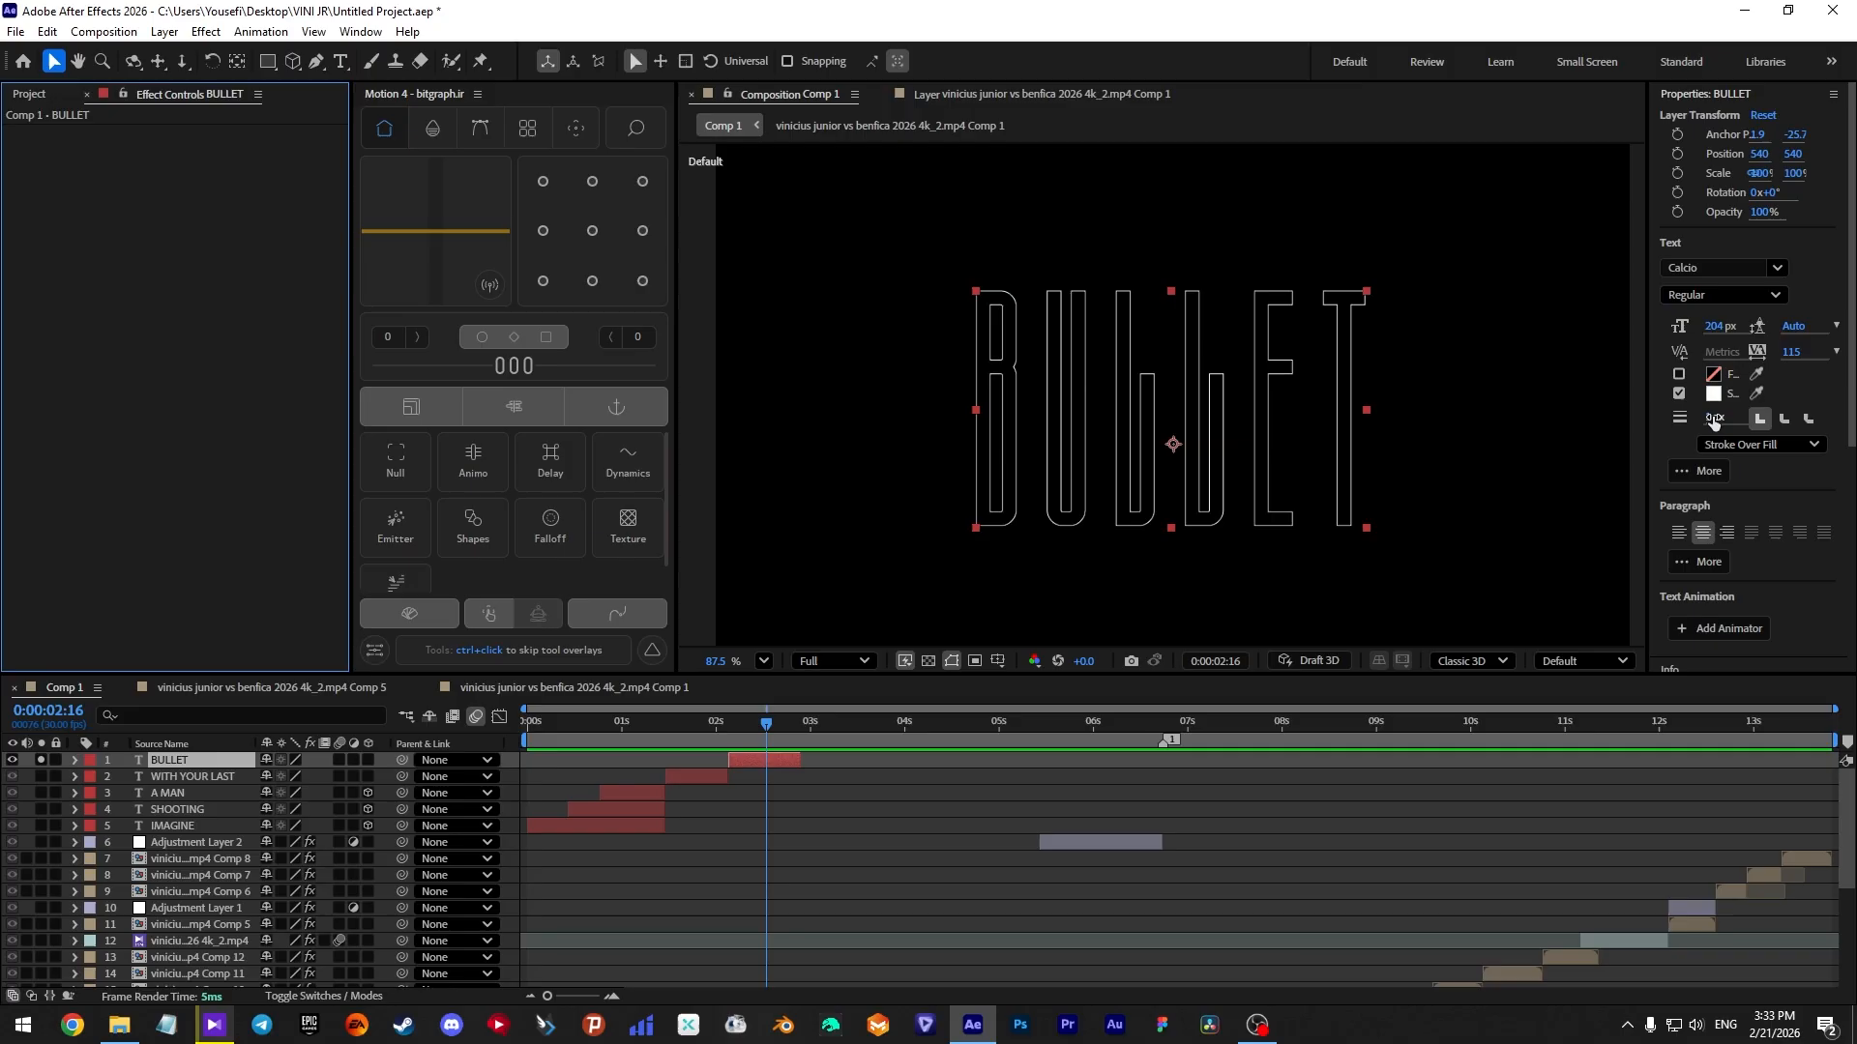
drag(1714, 423, 1745, 423)
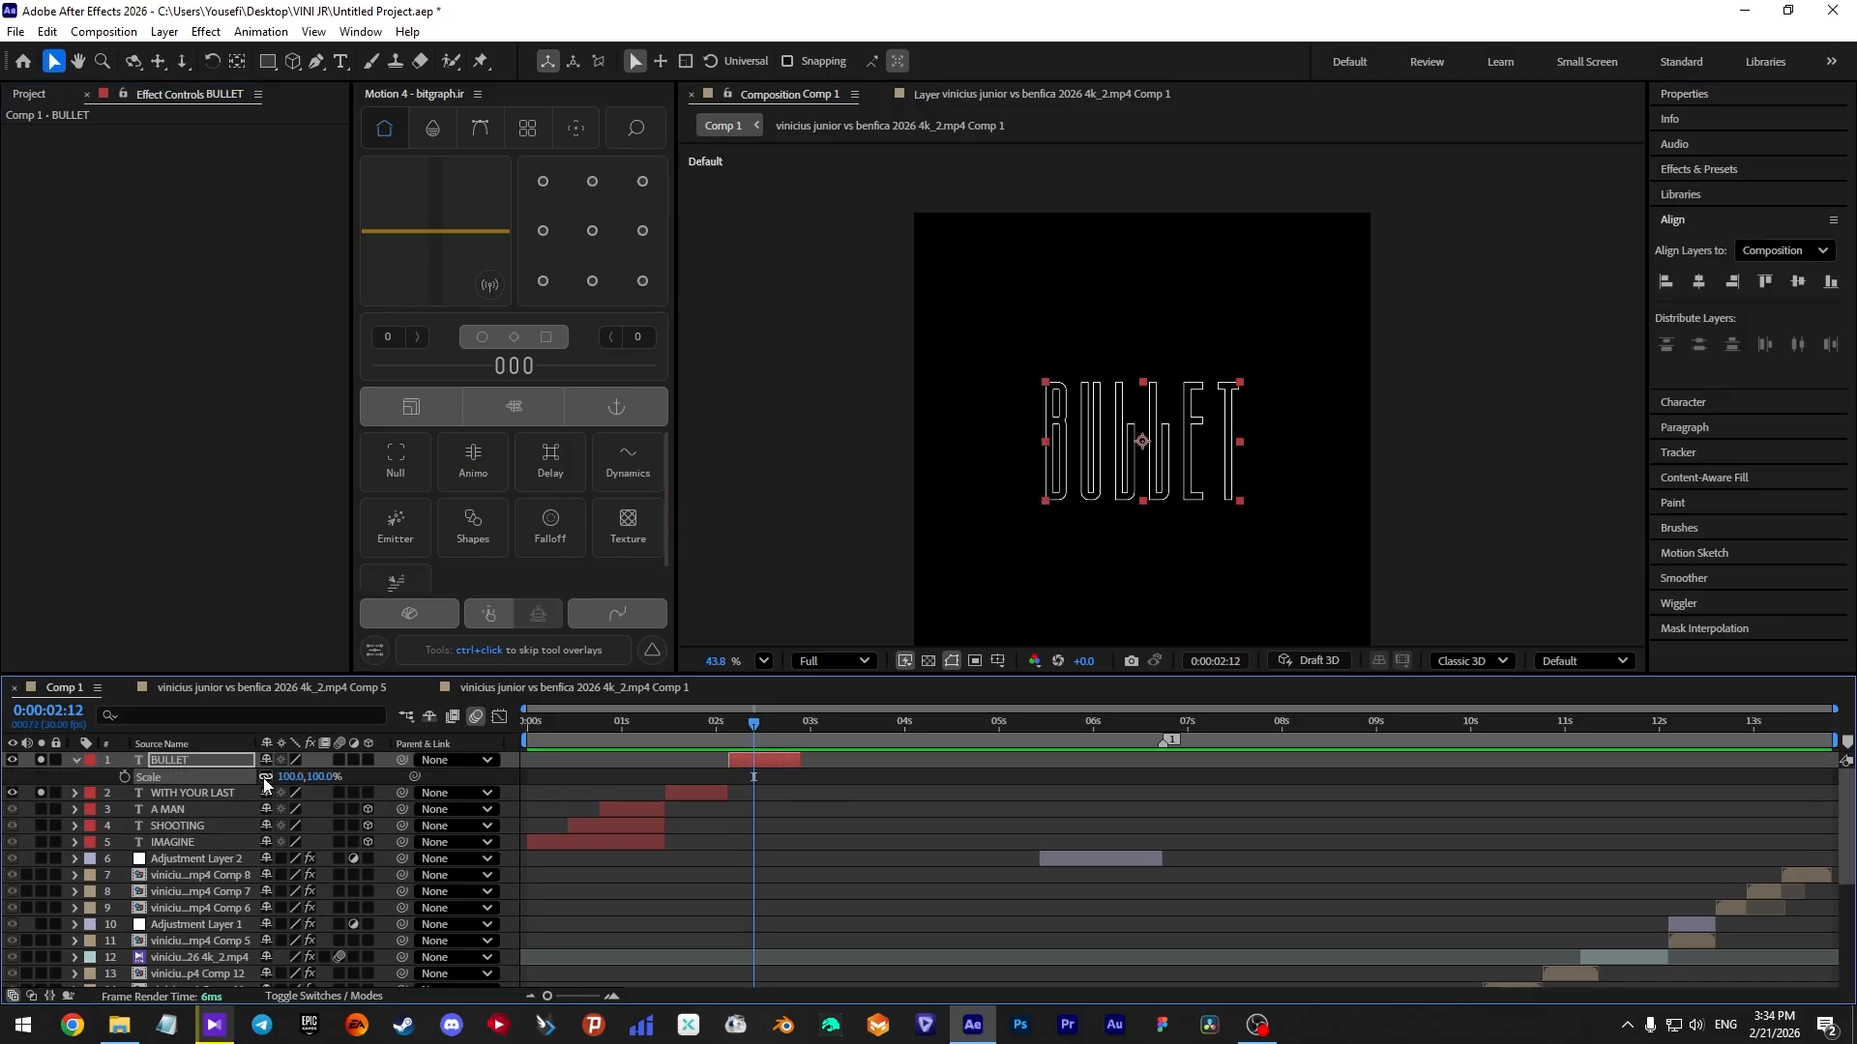
Step: Unlink the BULLET layer's scale and animate its vertical scale from 360% at 0:00:02:04 to 100% at 0:00:02:09
click(265, 778)
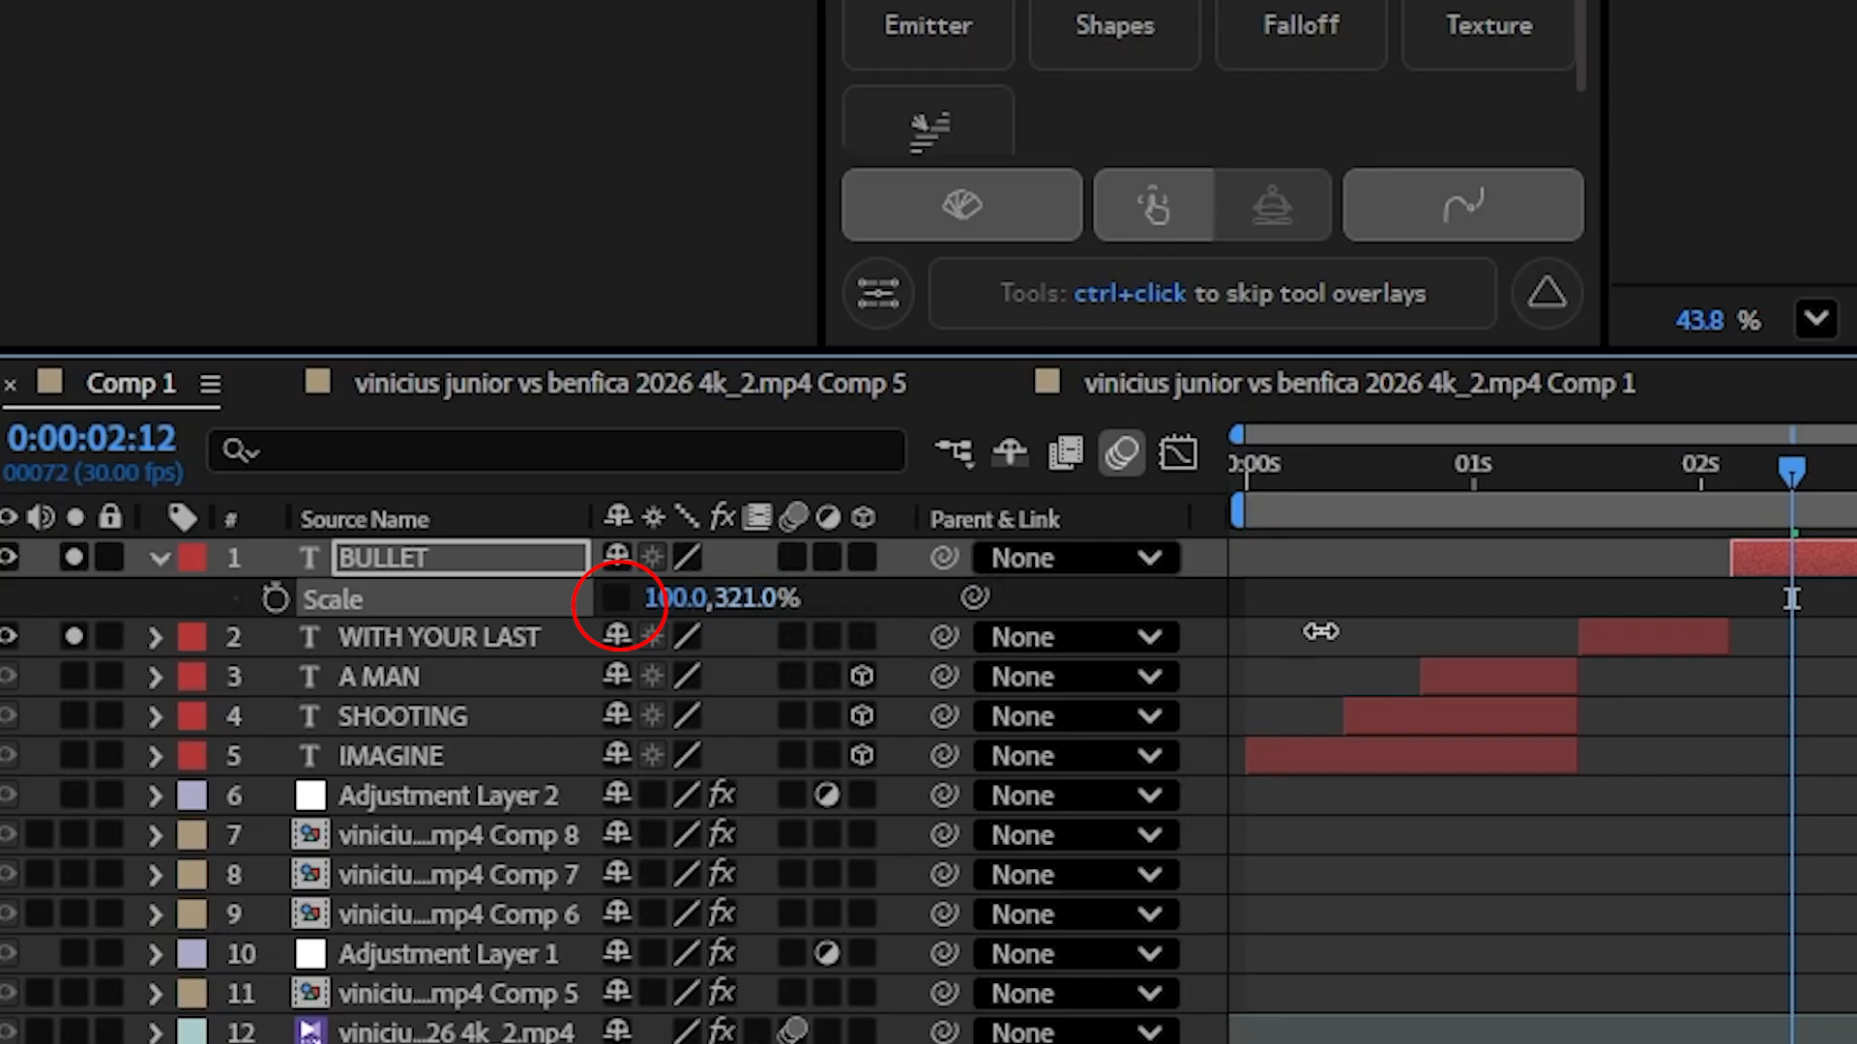
scroll(1741, 145, up, 2)
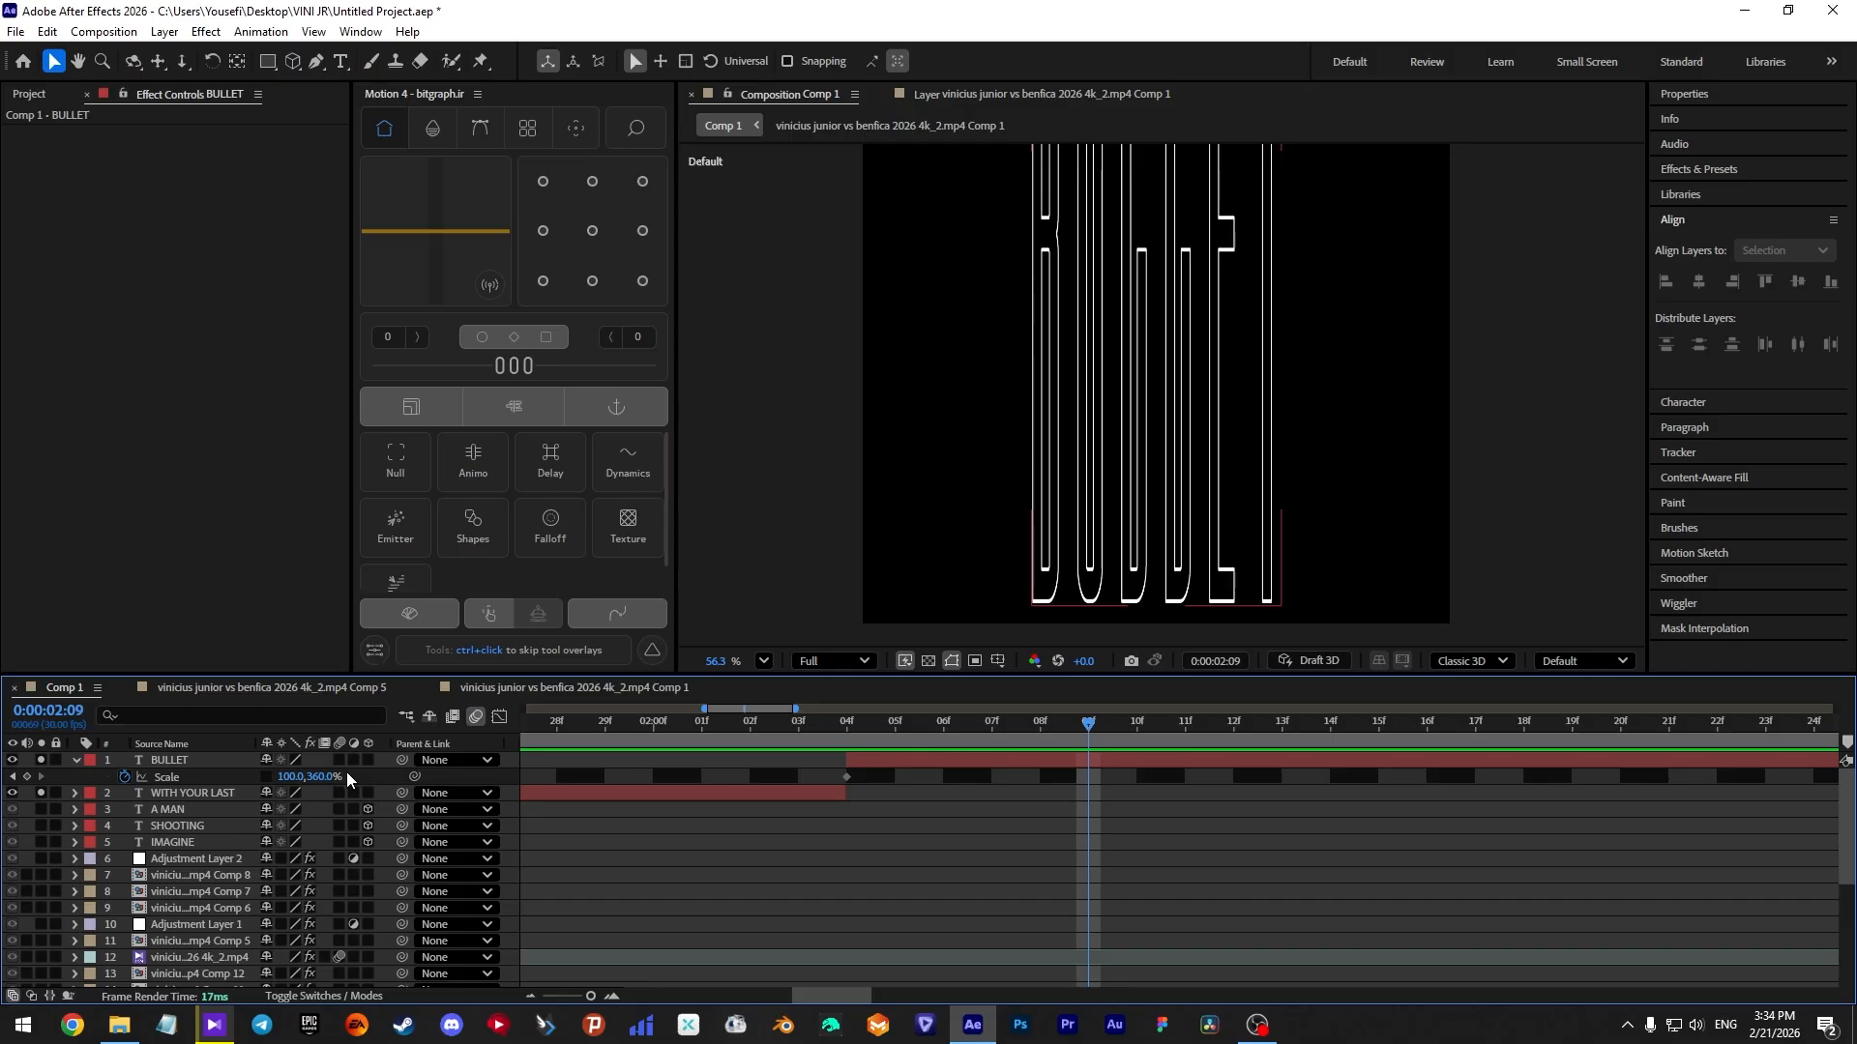
click(764, 598)
text(100)
key(Return)
drag(1047, 766, 768, 757)
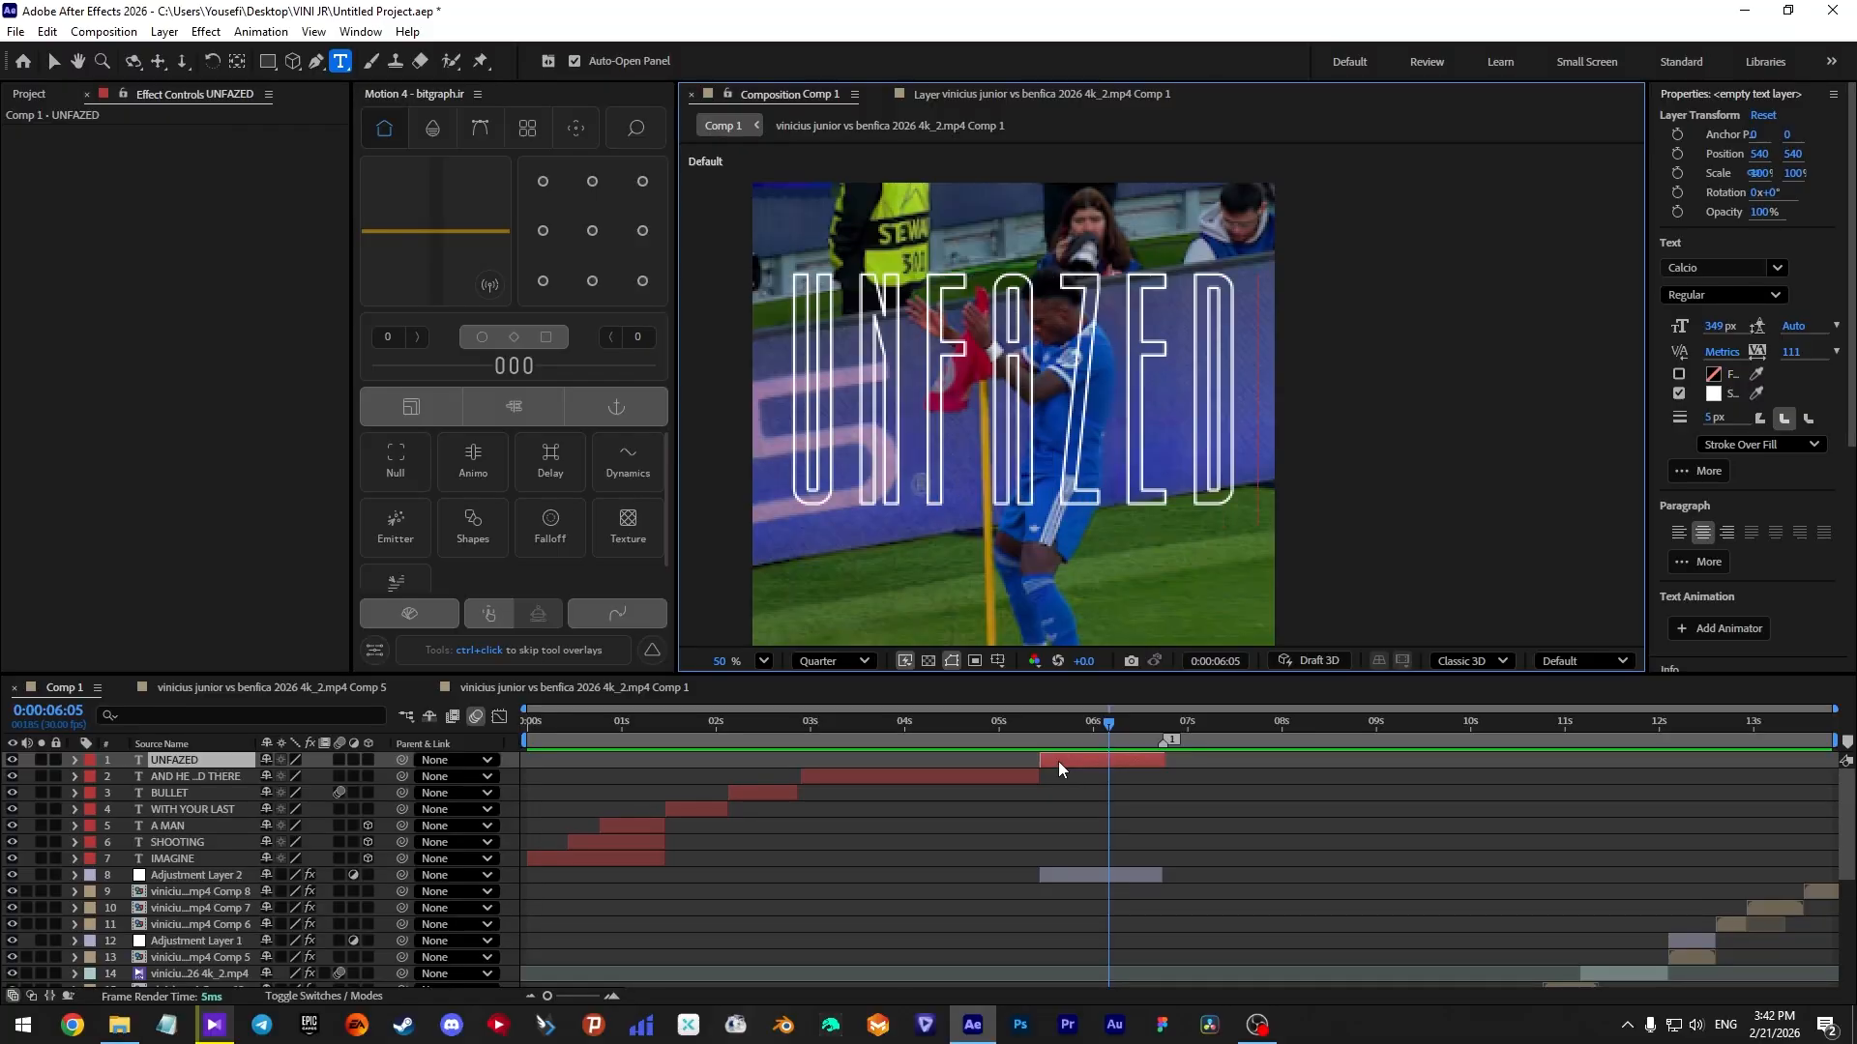
Step: Change the font of the UNFAZED text to a blackletter typeface
click(1058, 762)
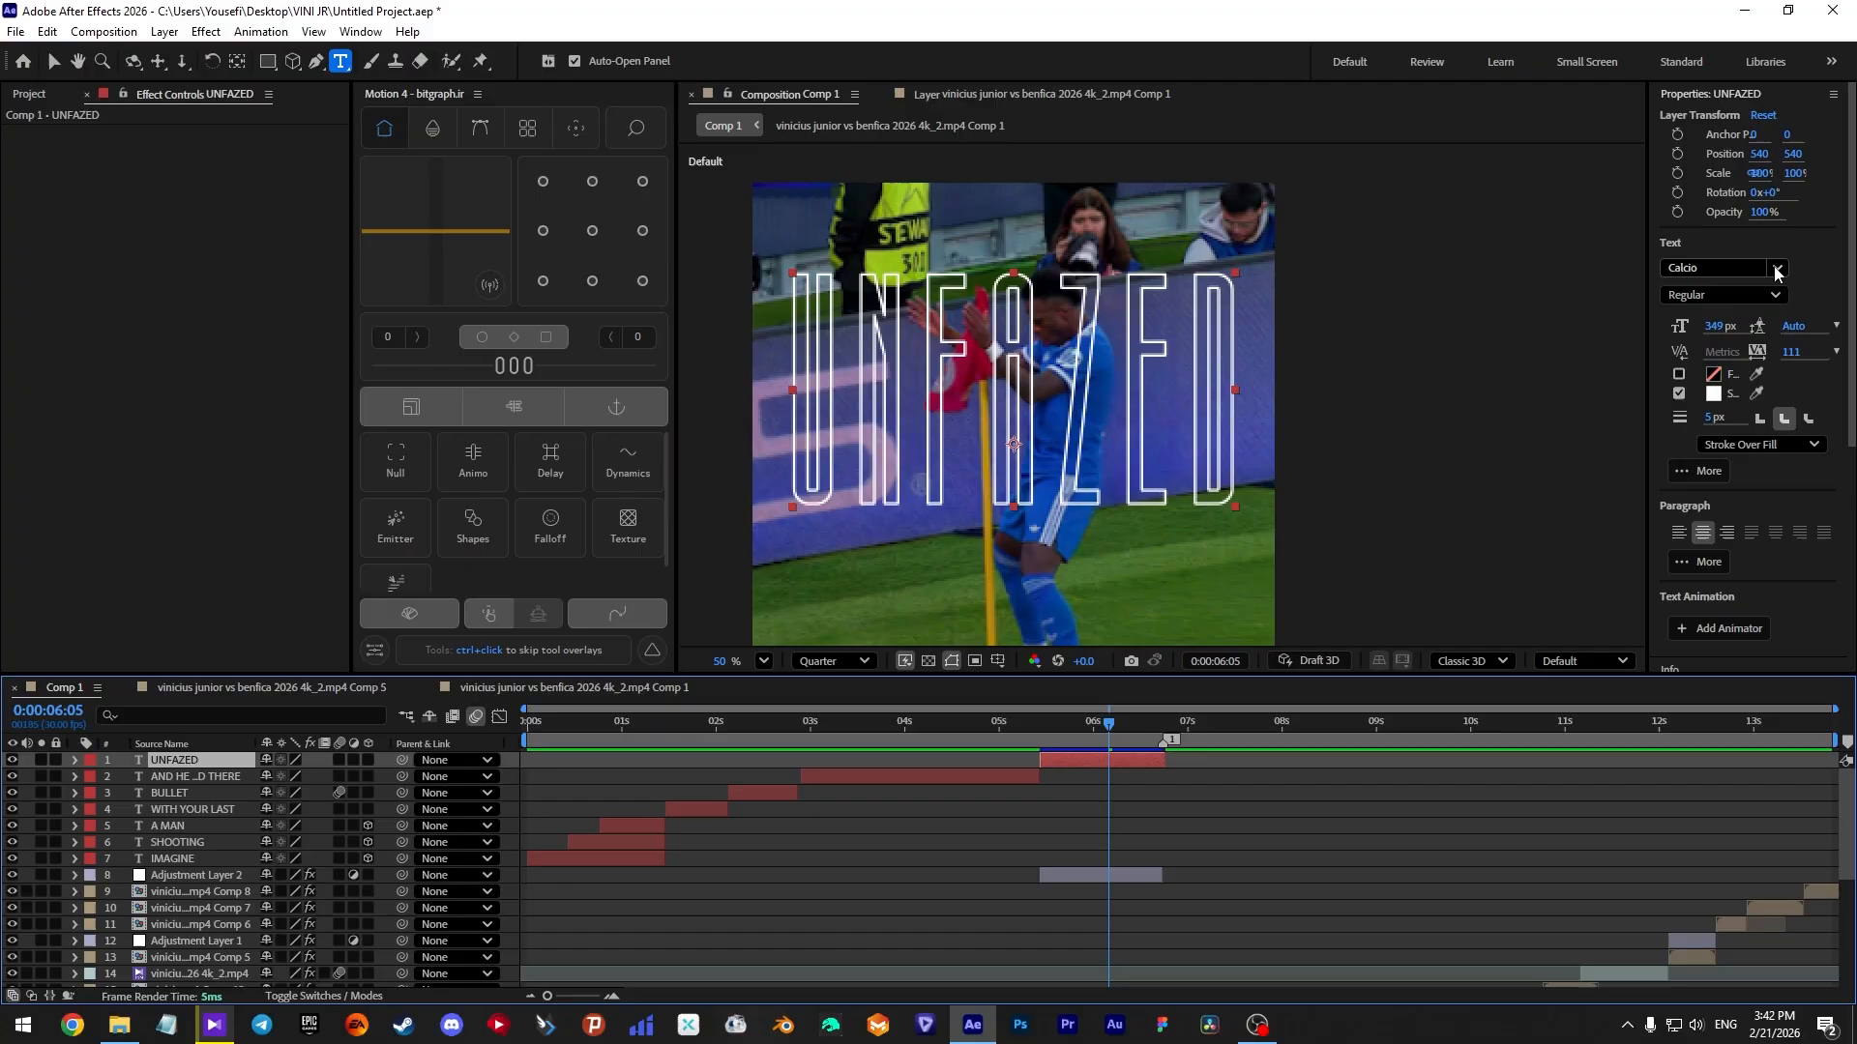
click(1775, 270)
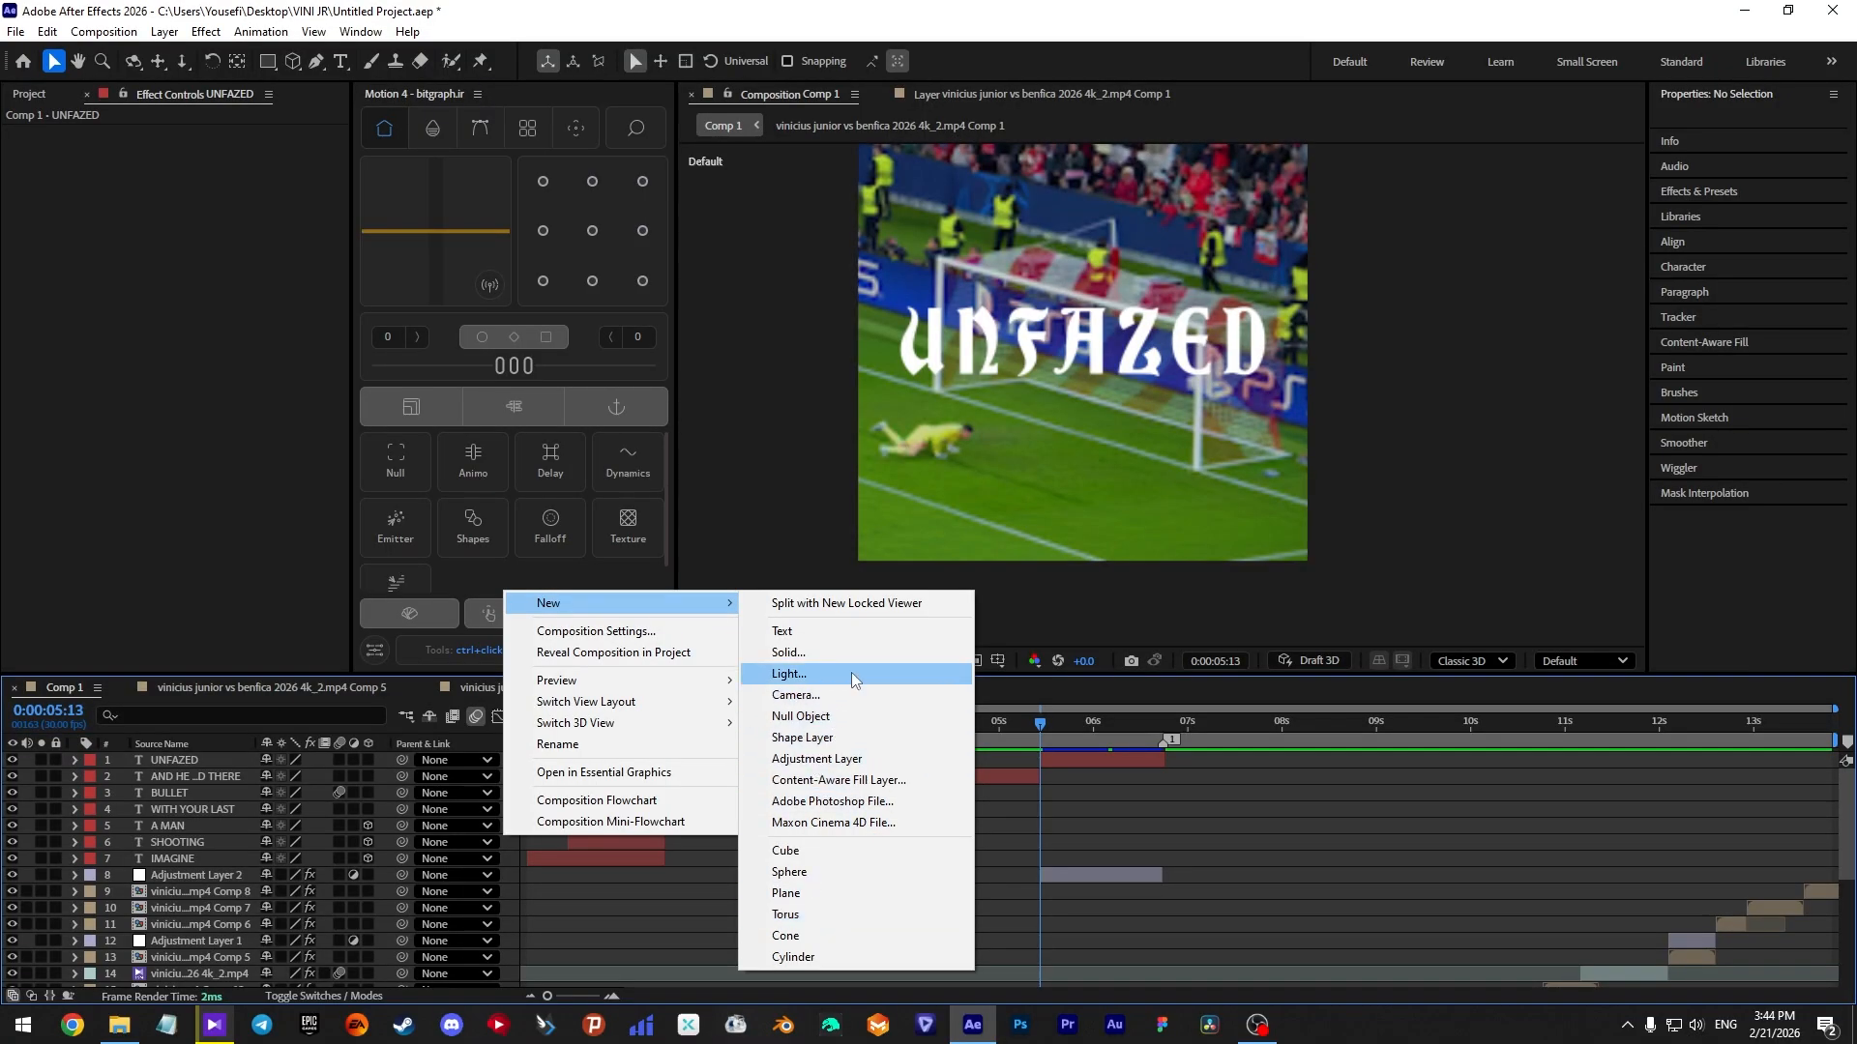
Step: Create a 1080 x 1080 px black solid above the UNFAZED text and apply the Element effect to it
click(849, 654)
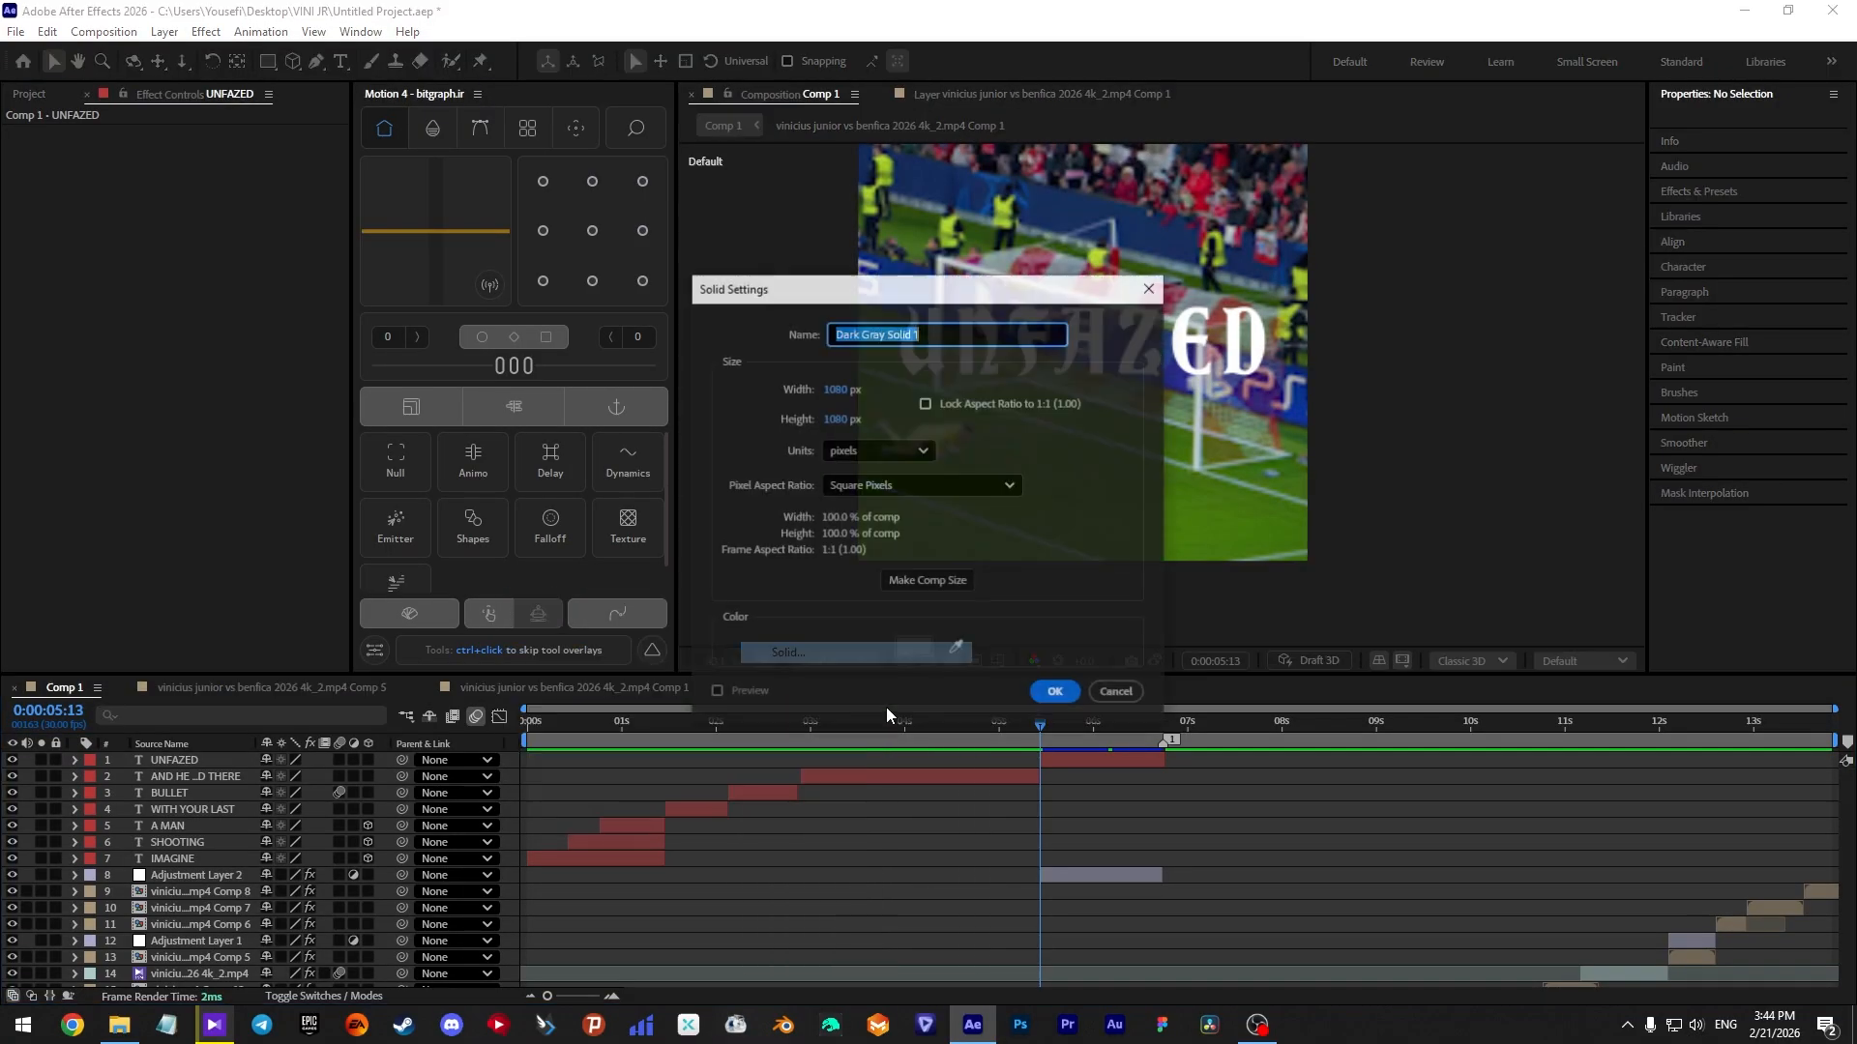
click(910, 645)
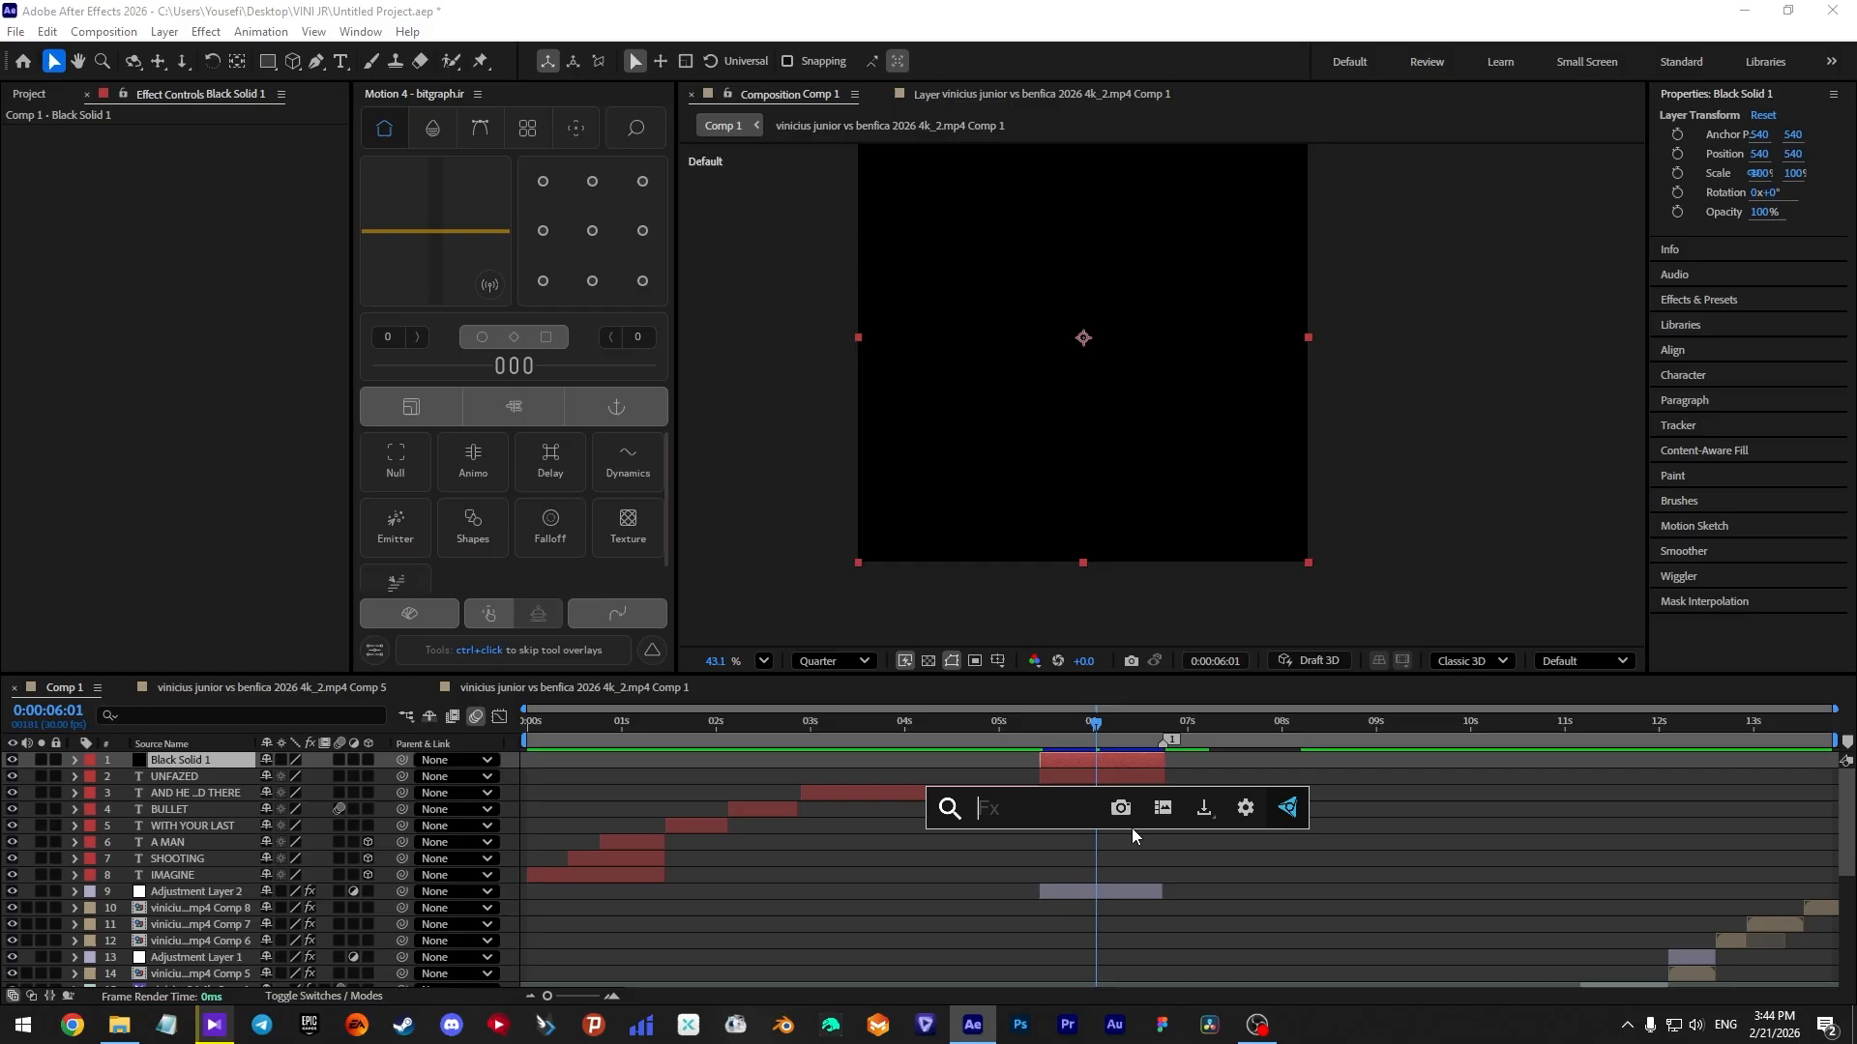
text(ele)
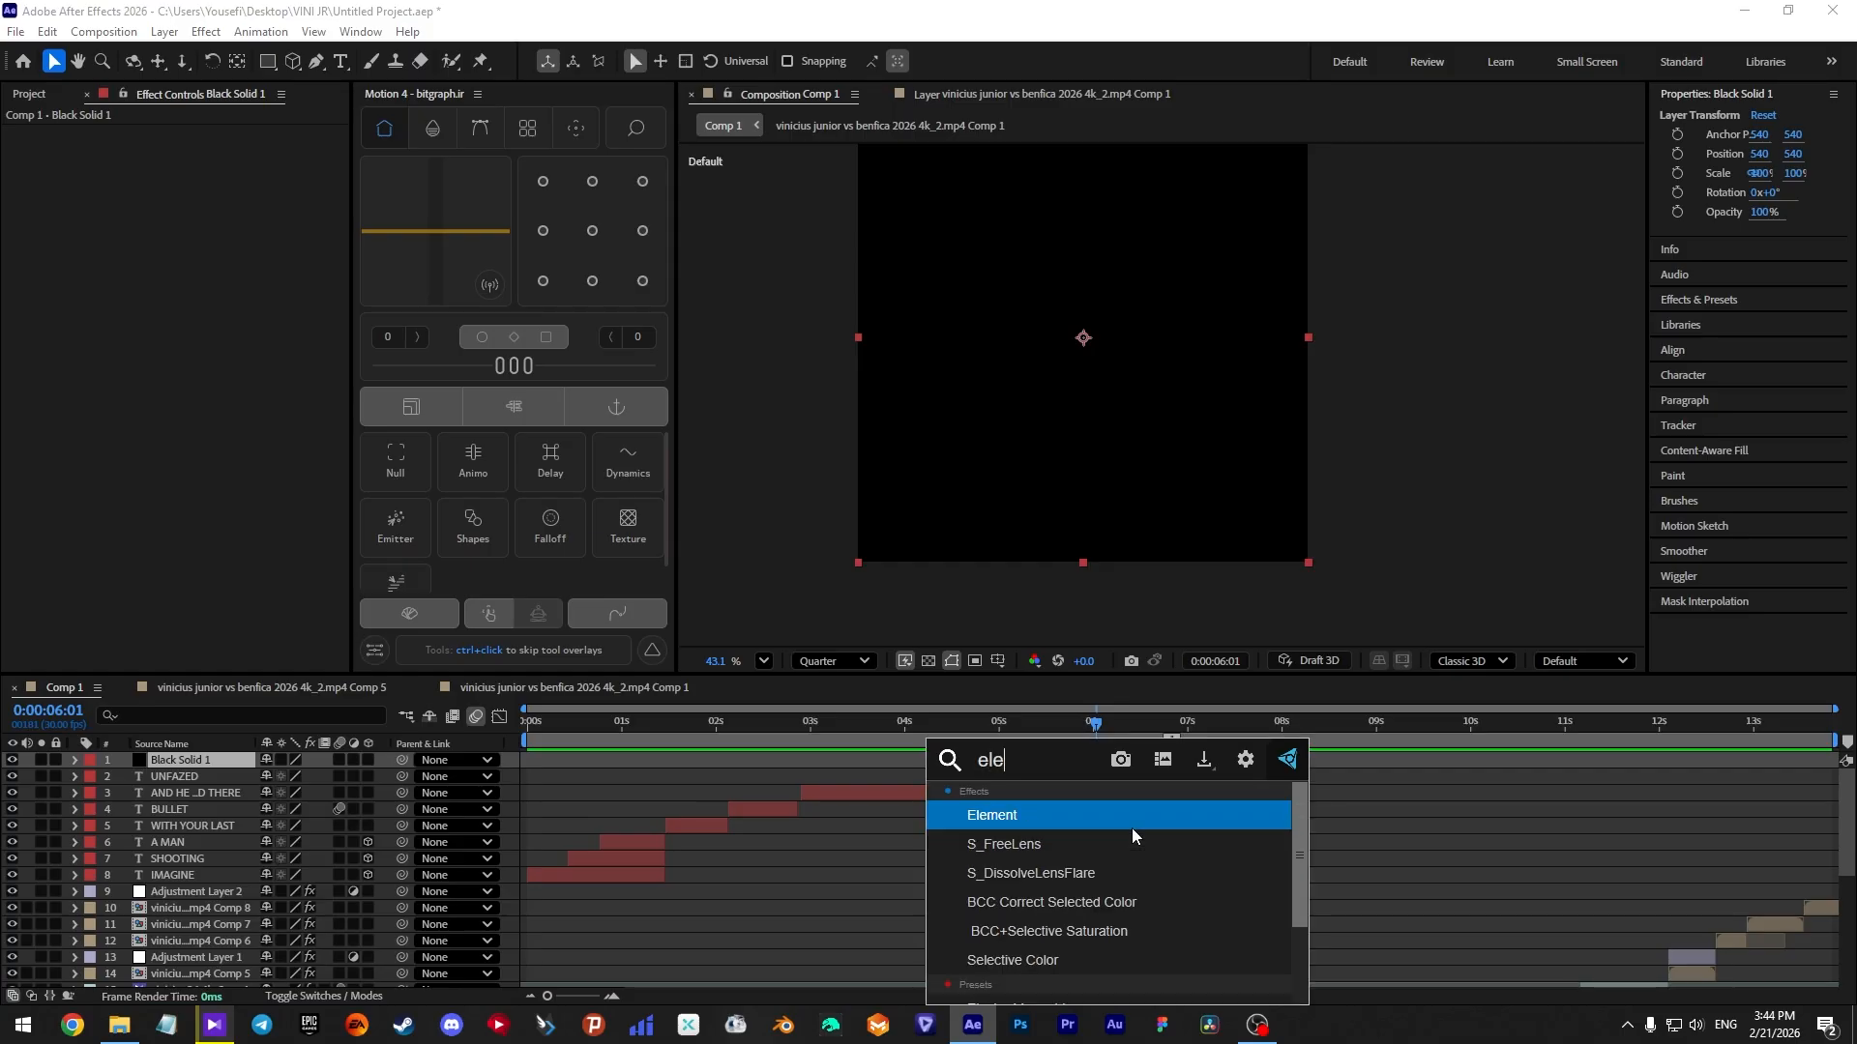
key(Return)
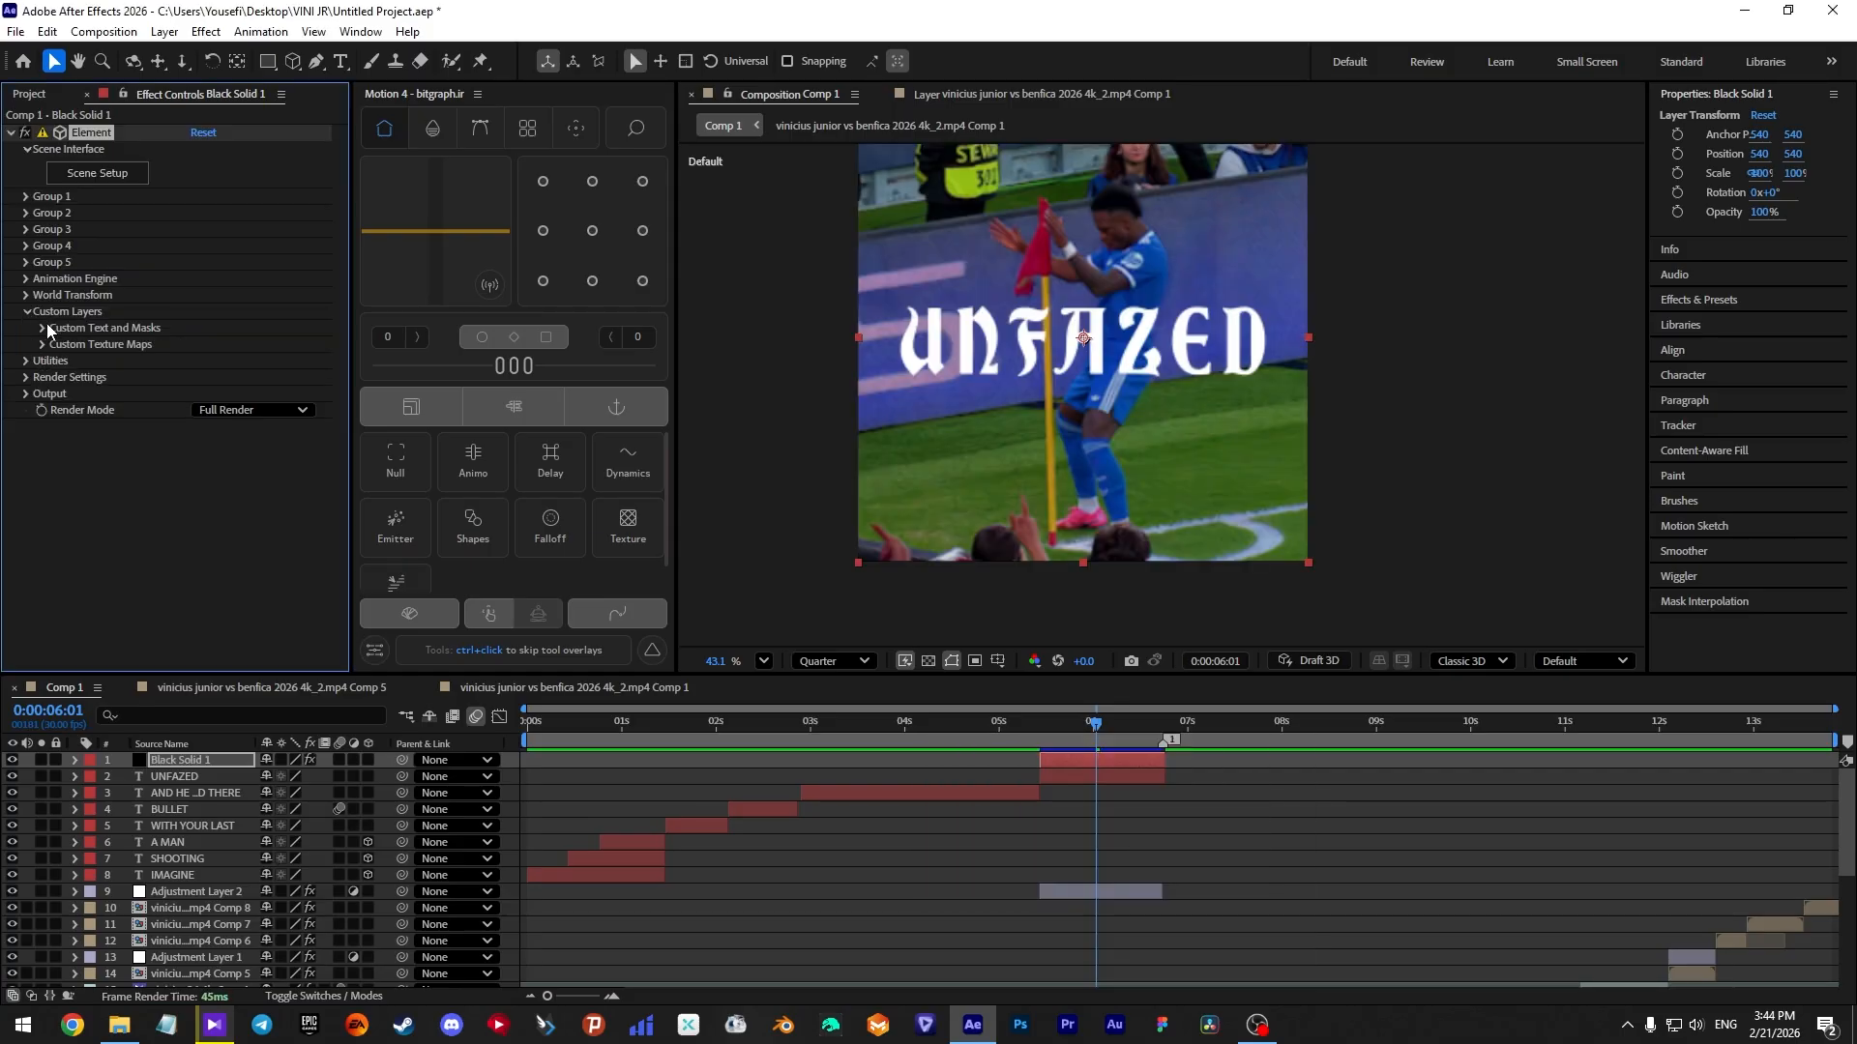
Step: Assign the UNFAZED text layer to Path Layer 1 in Element's custom text and masks
click(38, 329)
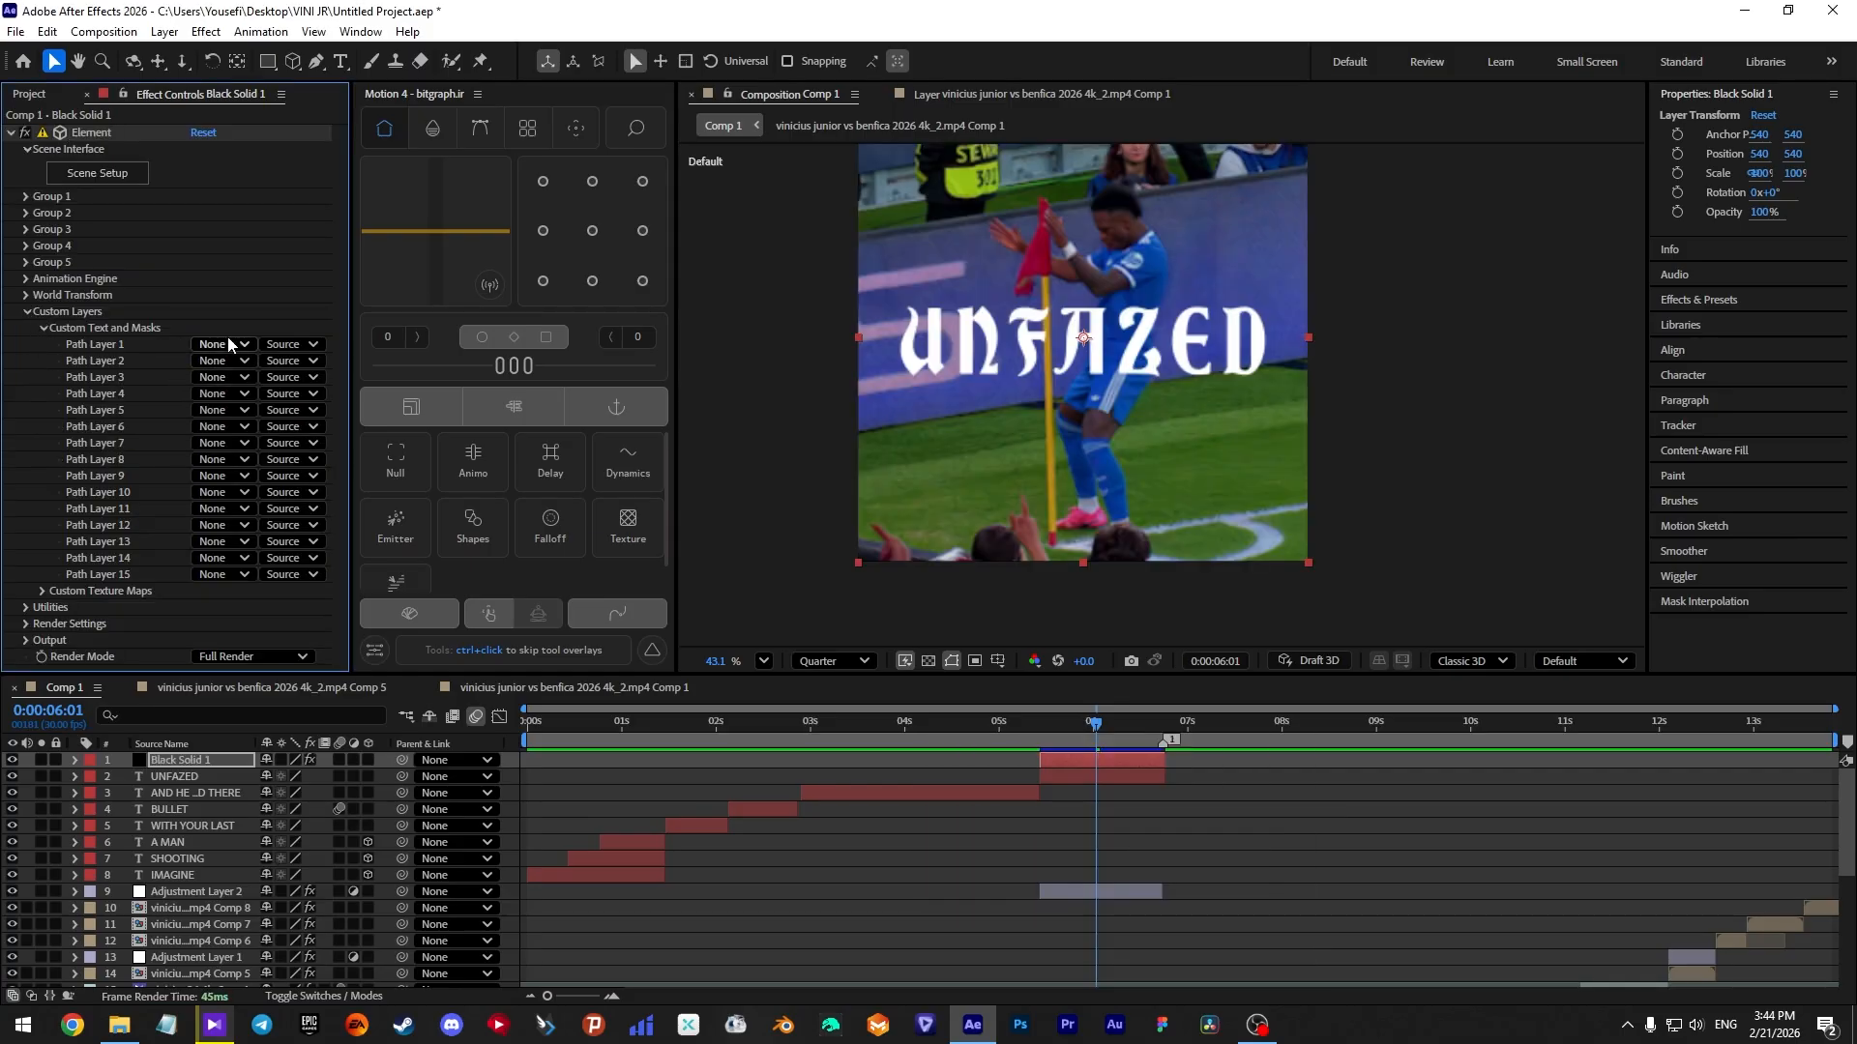
click(224, 343)
click(261, 415)
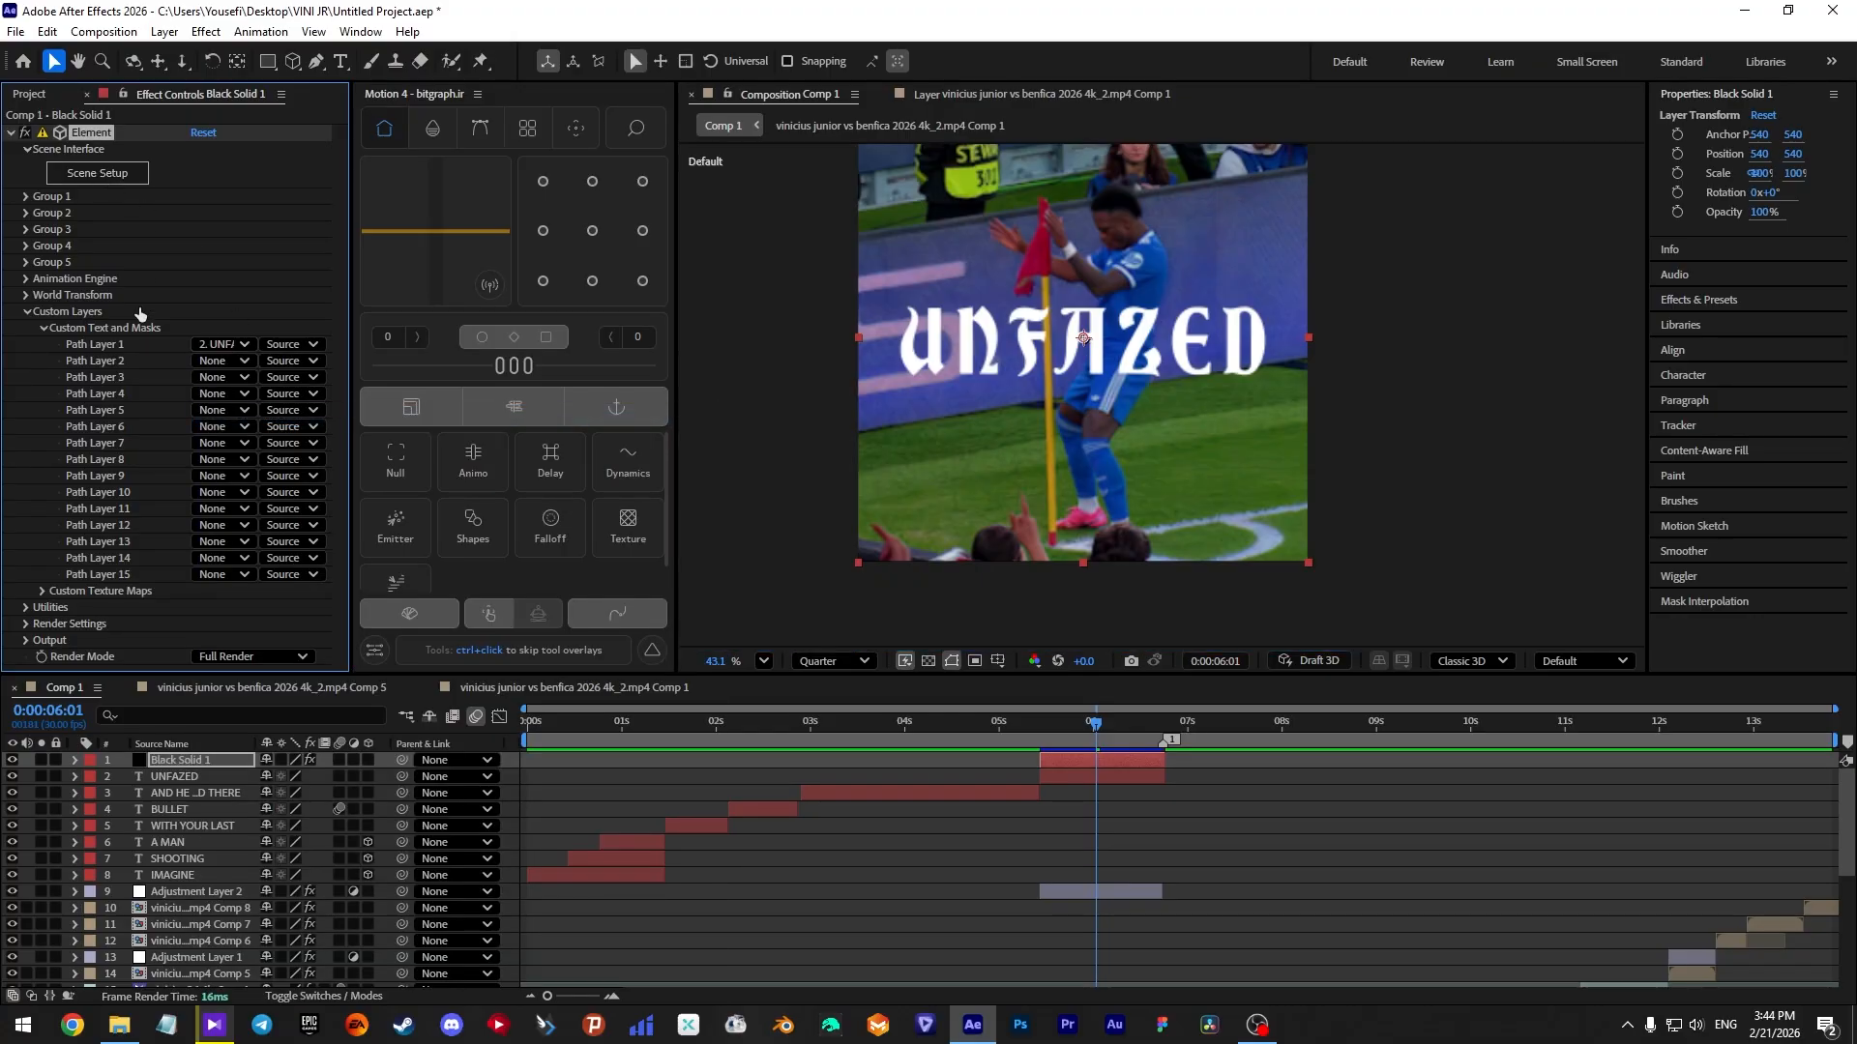